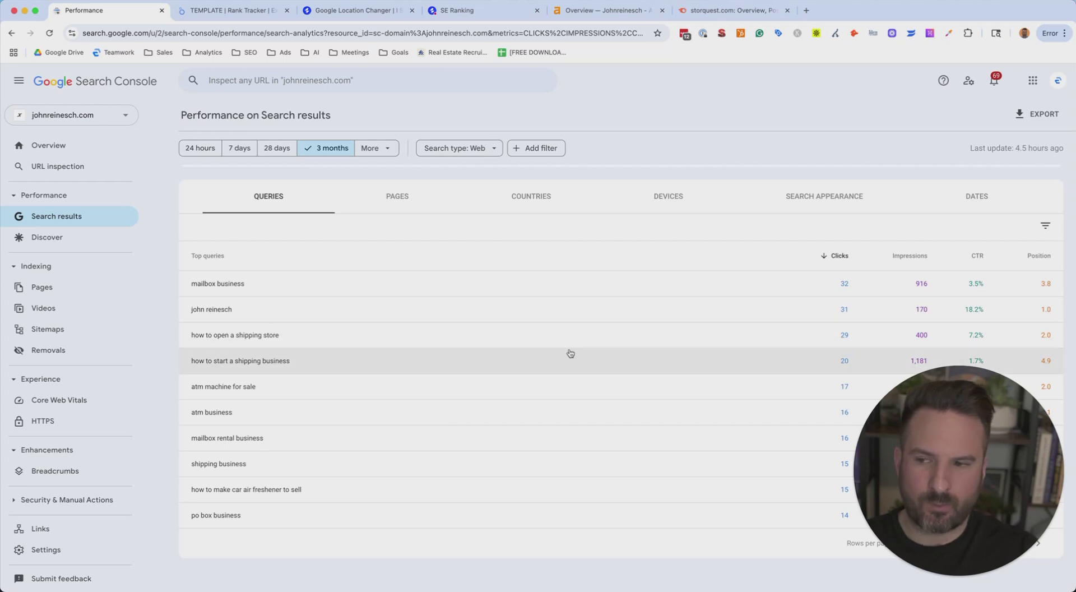
Increase the number of rows shown per page in the search queries table
click(913, 543)
click(909, 567)
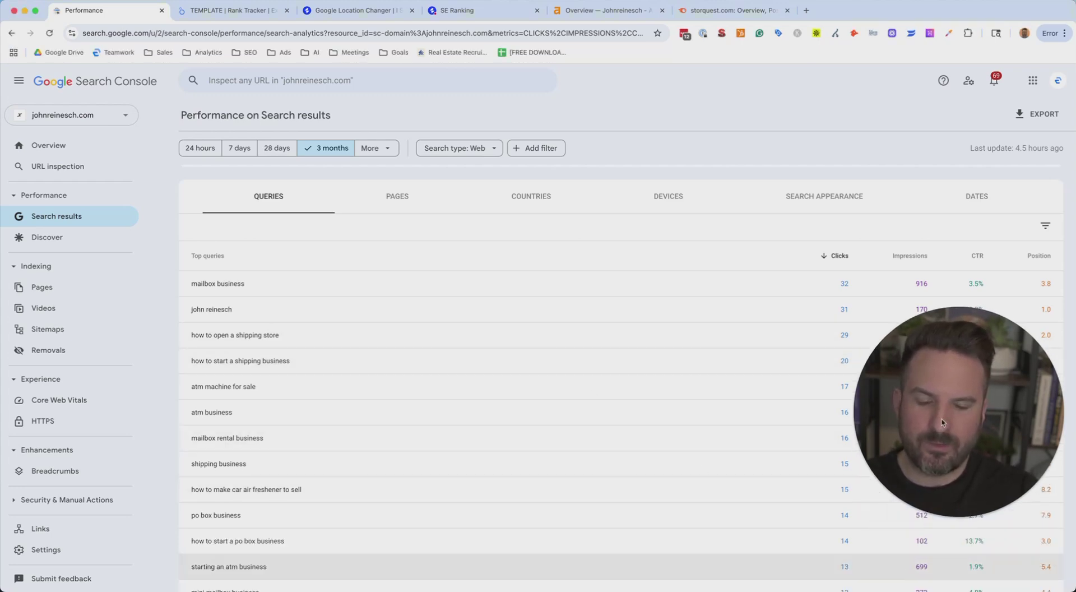
scroll(785, 395, down, 1)
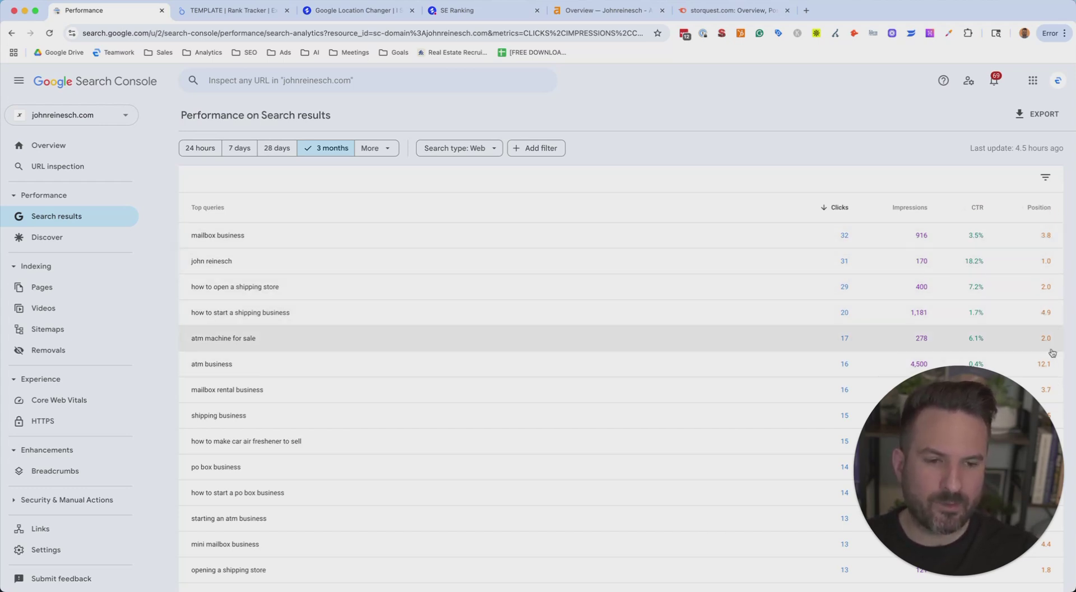
Review the top queries with their clicks, impressions, CTR and position, and check the report's available export formats
scroll(372, 344, down, 5)
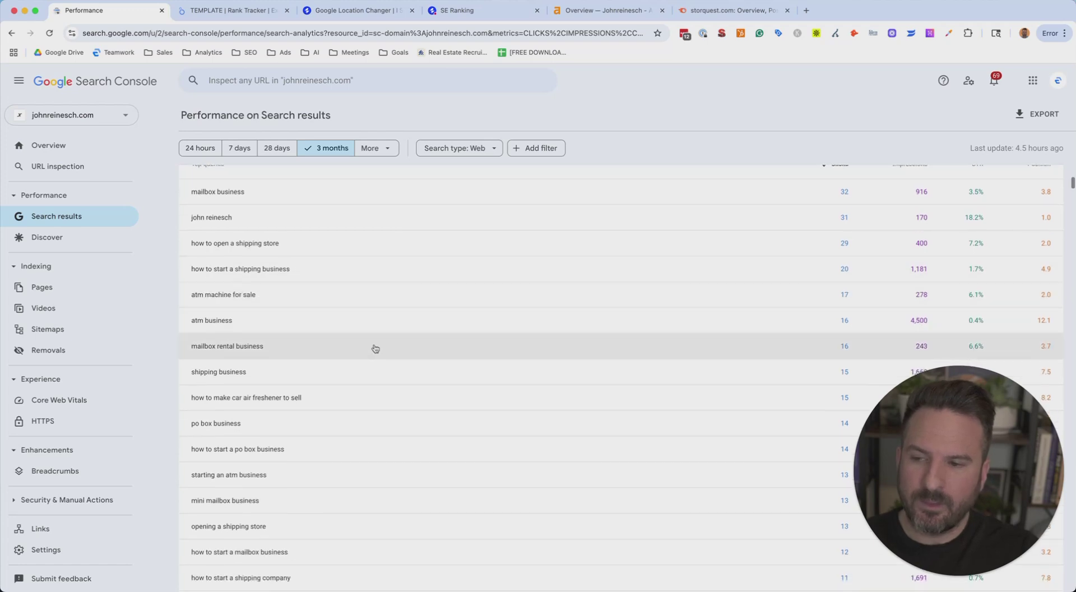
scroll(416, 442, down, 15)
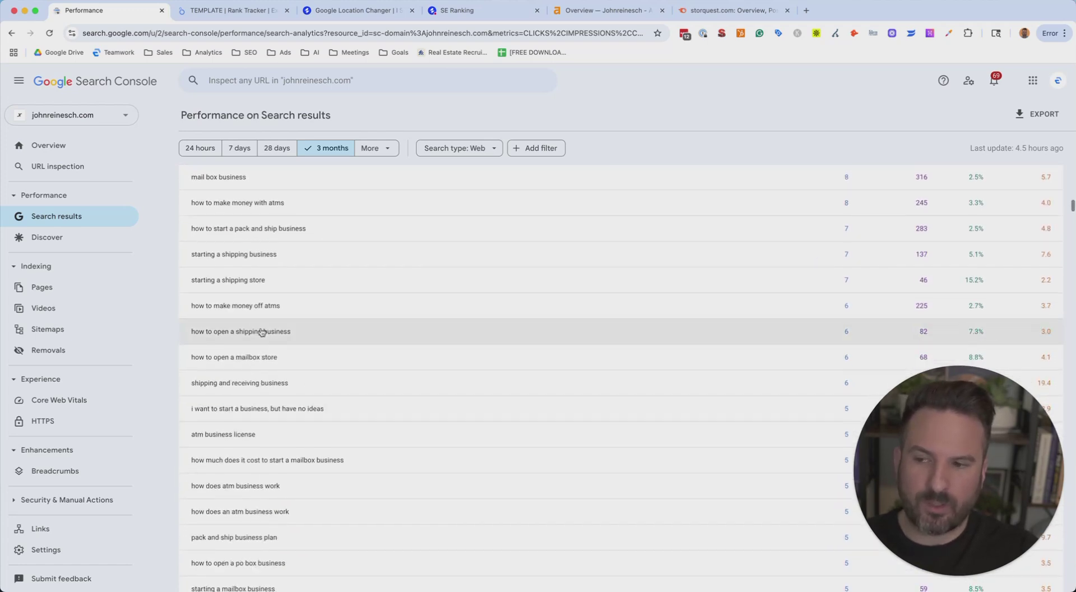
scroll(308, 308, down, 8)
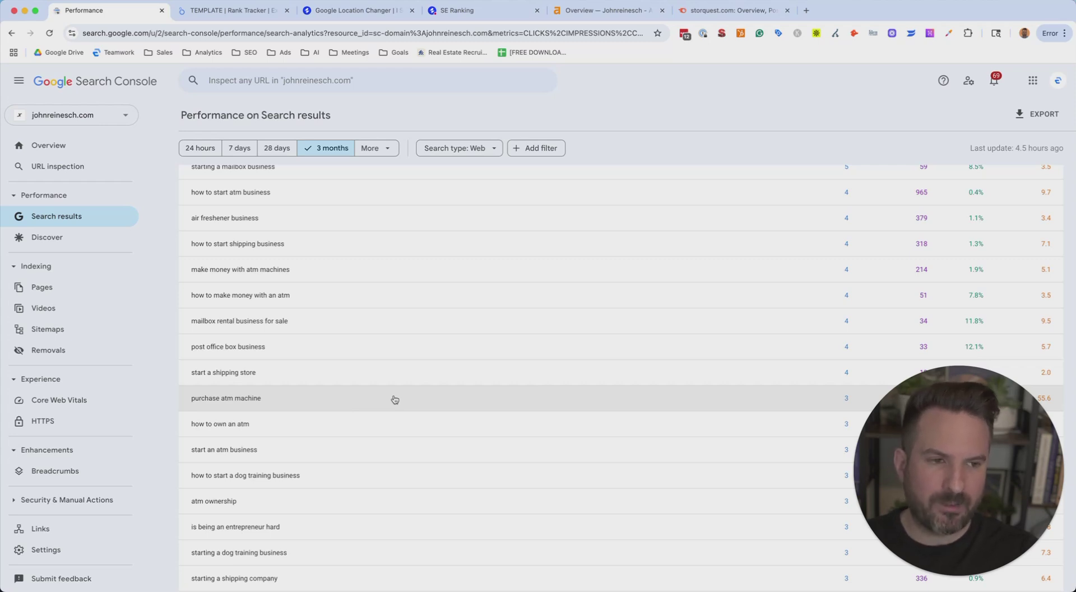
scroll(492, 409, down, 9)
scroll(459, 314, down, 2)
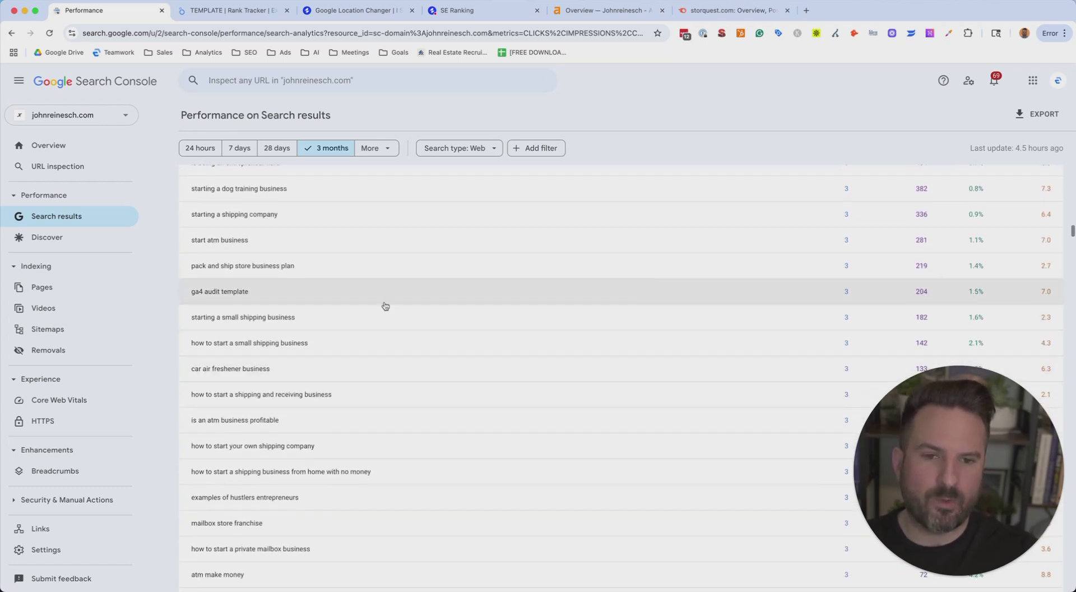
scroll(445, 381, down, 2)
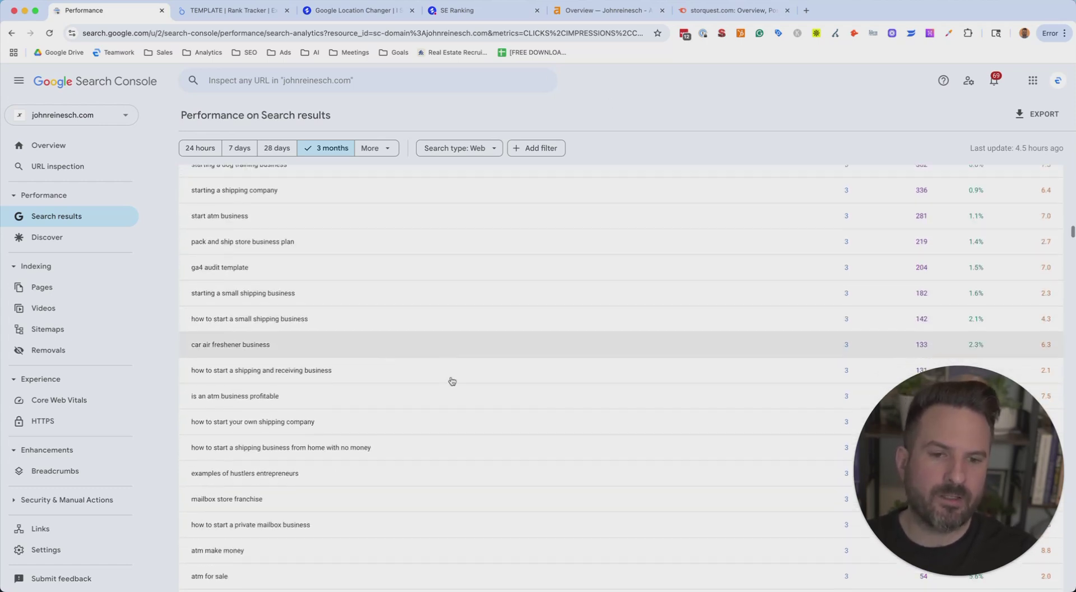
scroll(595, 230, down, 20)
scroll(559, 334, up, 20)
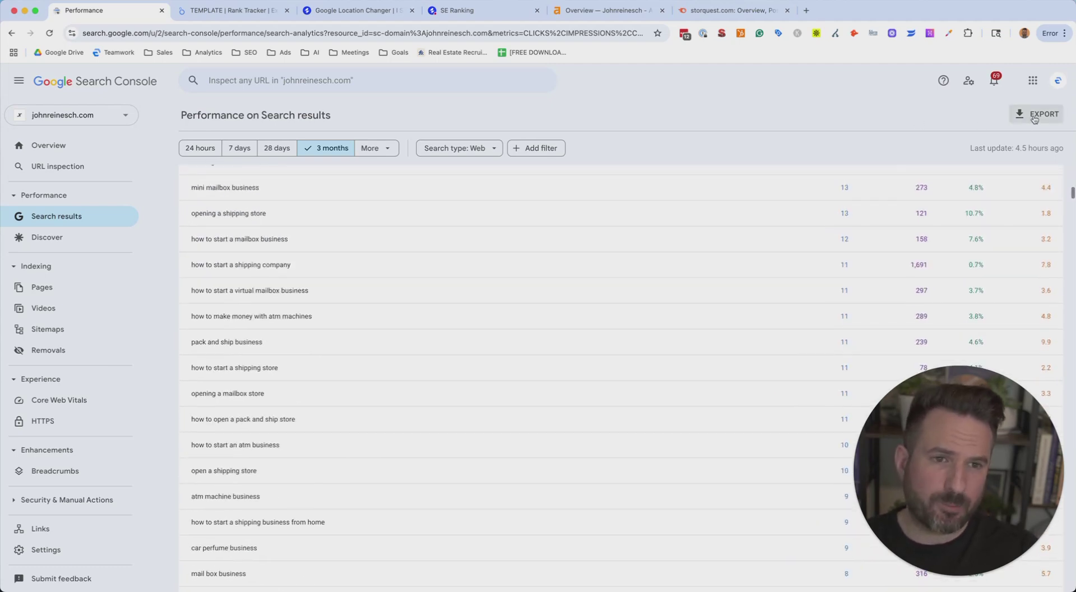
click(1037, 114)
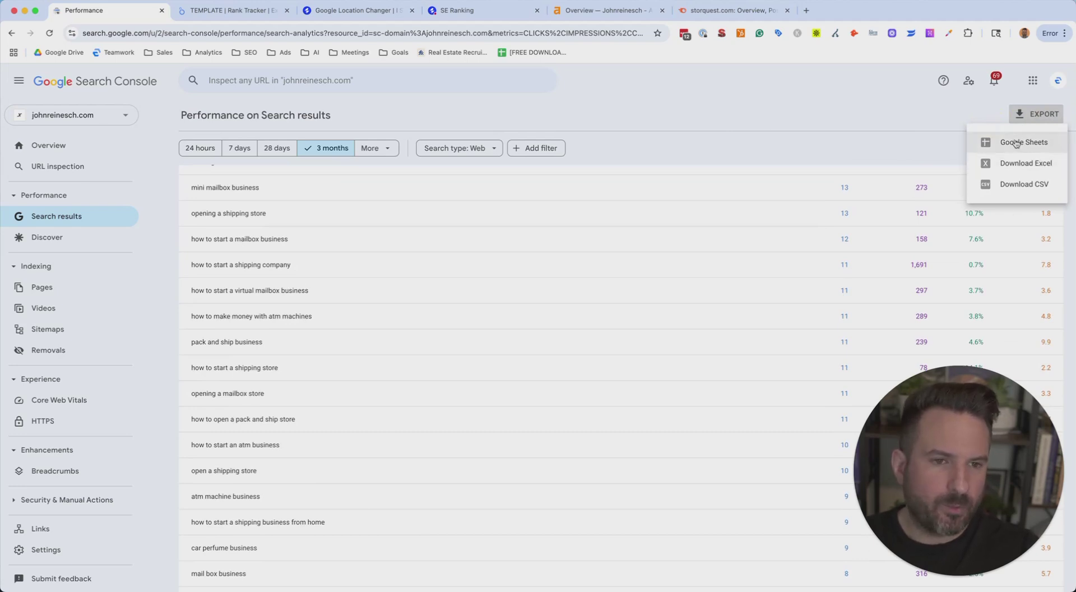
click(715, 118)
Switch to the Rank Tracker report in Looker Studio and examine the rank groups in the last 30 days keyword position overview
click(232, 10)
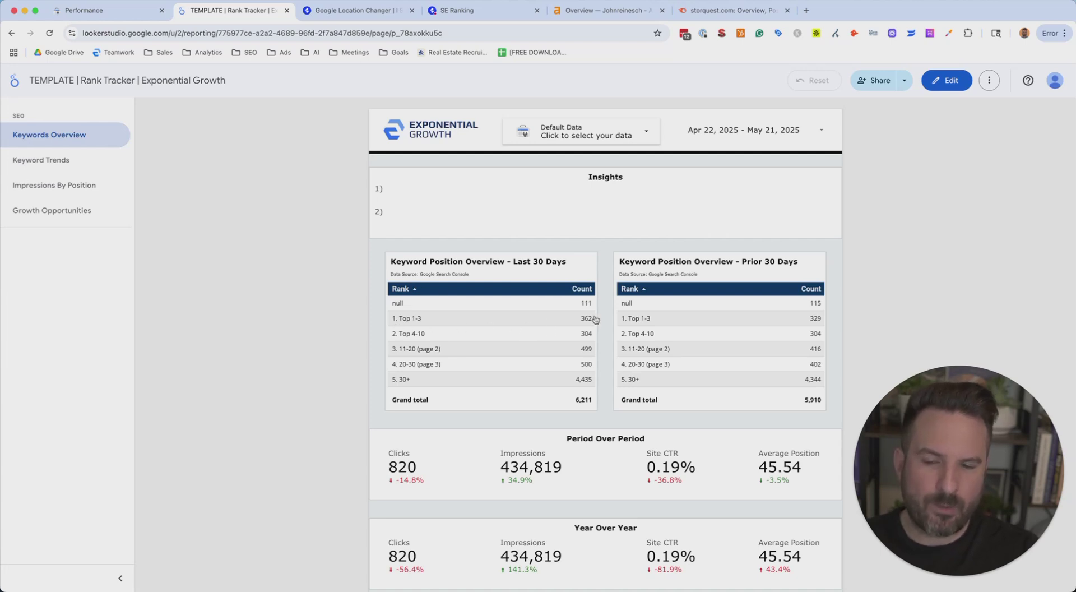
drag(412, 323, 343, 317)
drag(411, 334, 468, 366)
drag(399, 379, 442, 386)
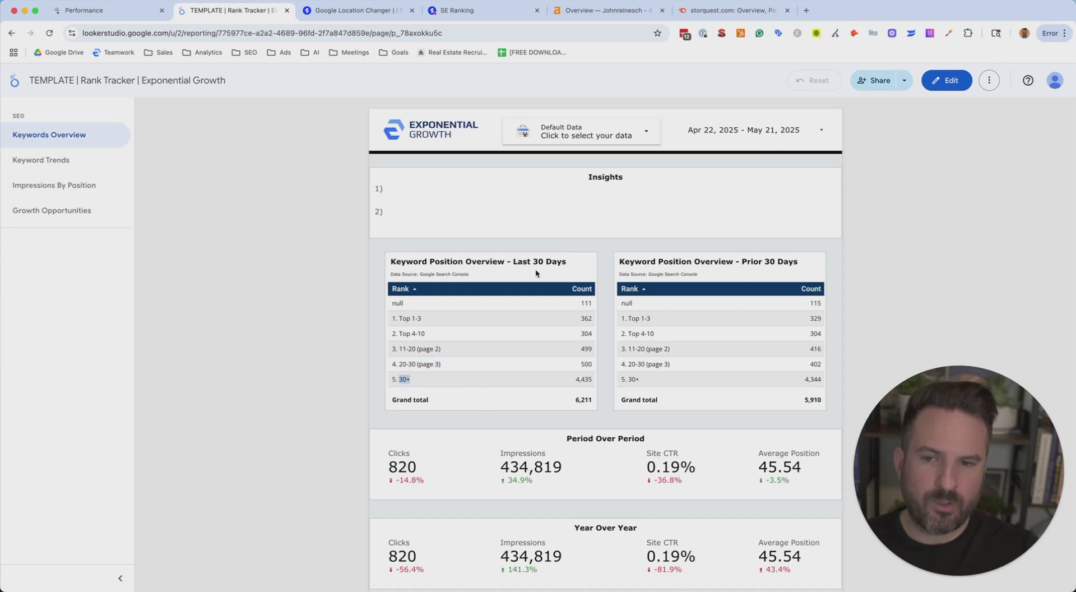
Compare keyword counts per rank group between the last 30 days and prior 30 days, and check the Period Over Period metrics
drag(509, 258, 567, 261)
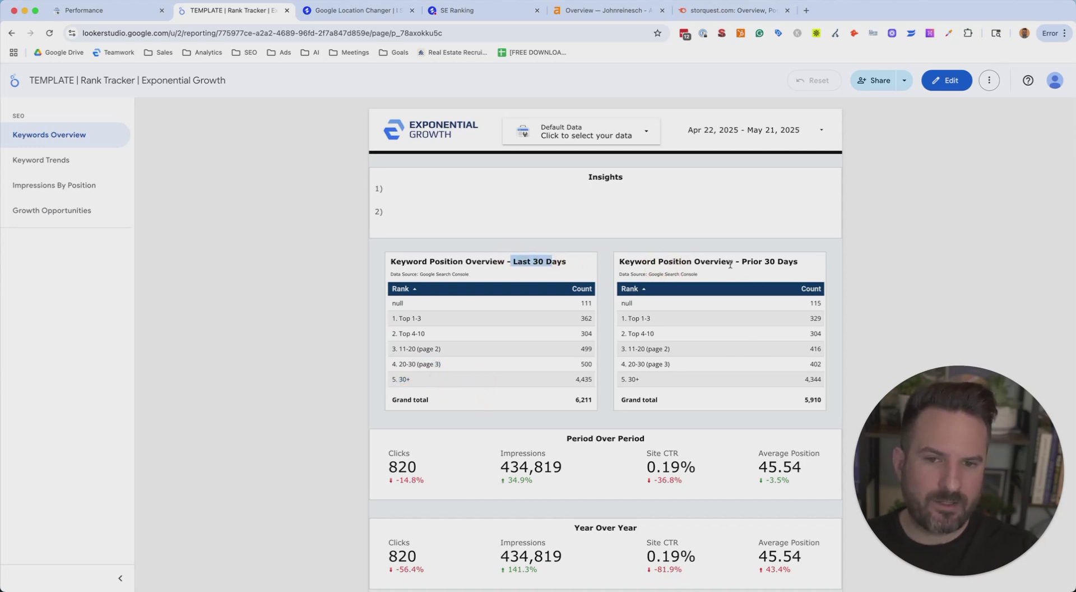
drag(733, 261, 787, 257)
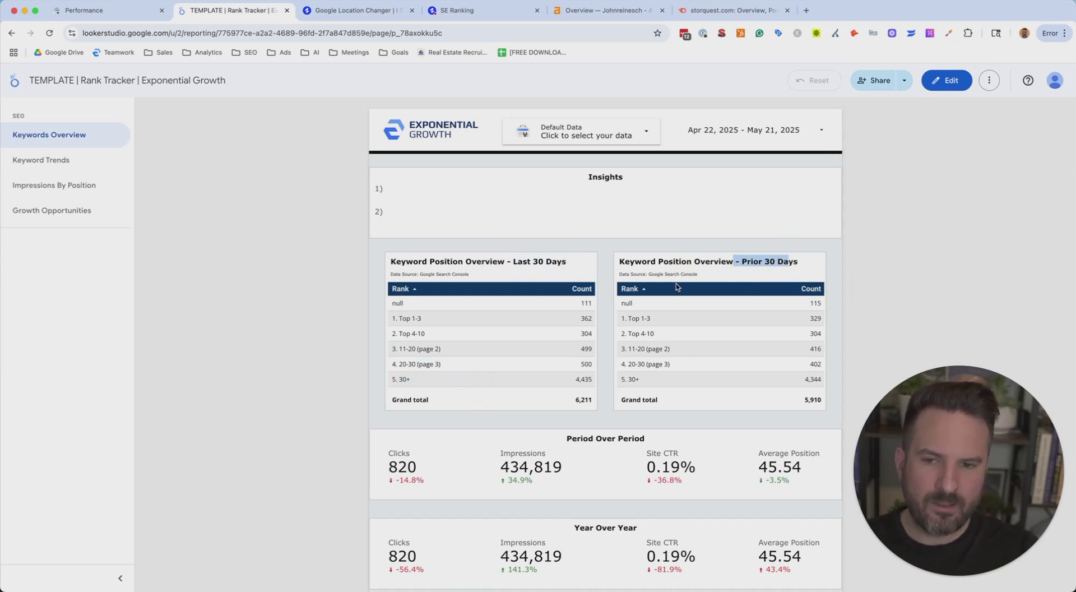
click(729, 258)
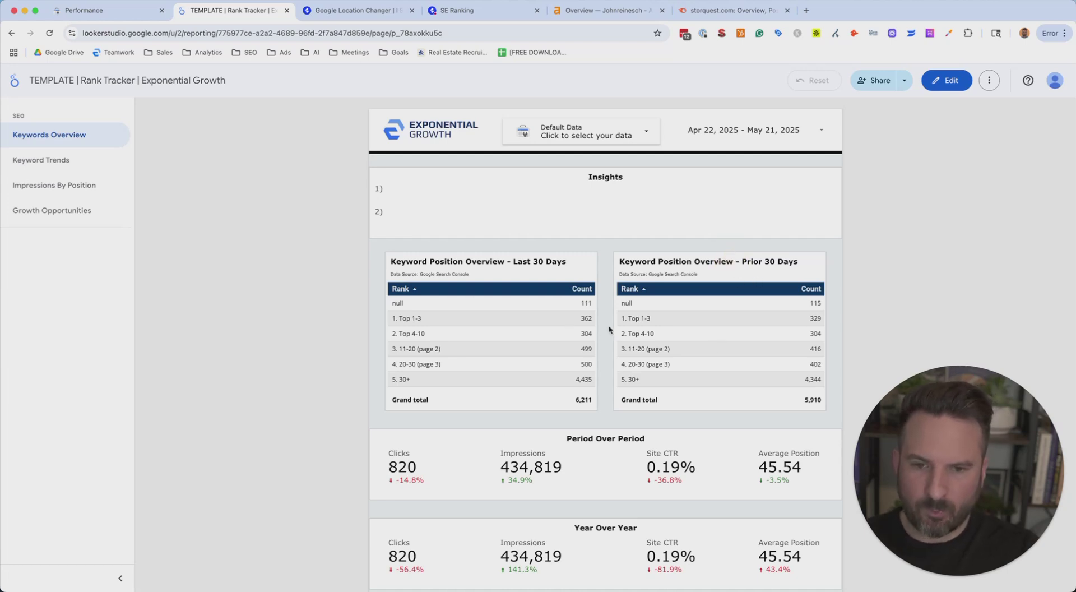
click(586, 323)
click(593, 323)
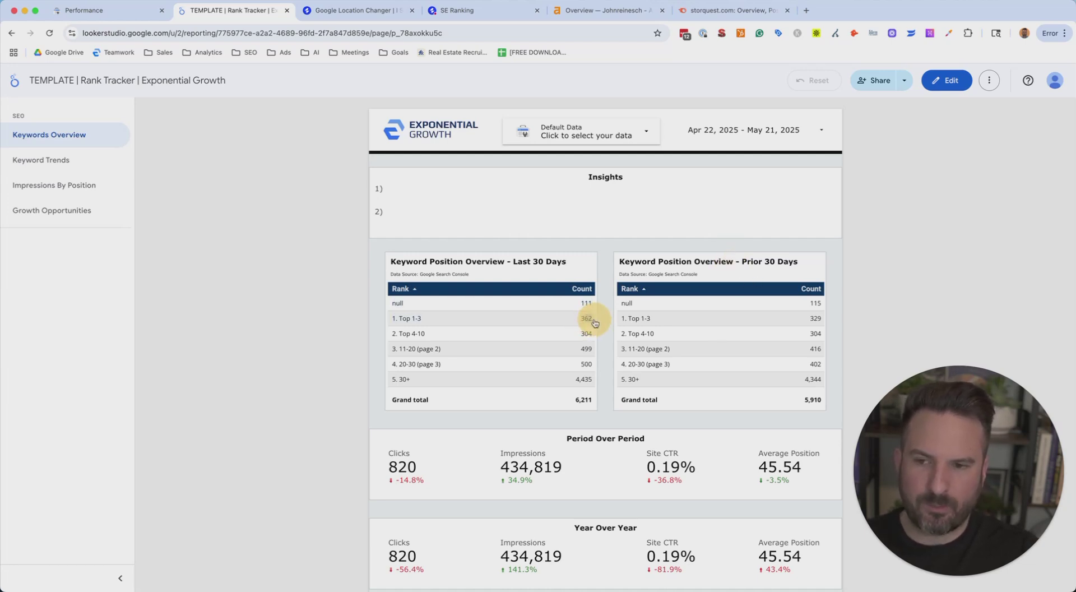
click(815, 318)
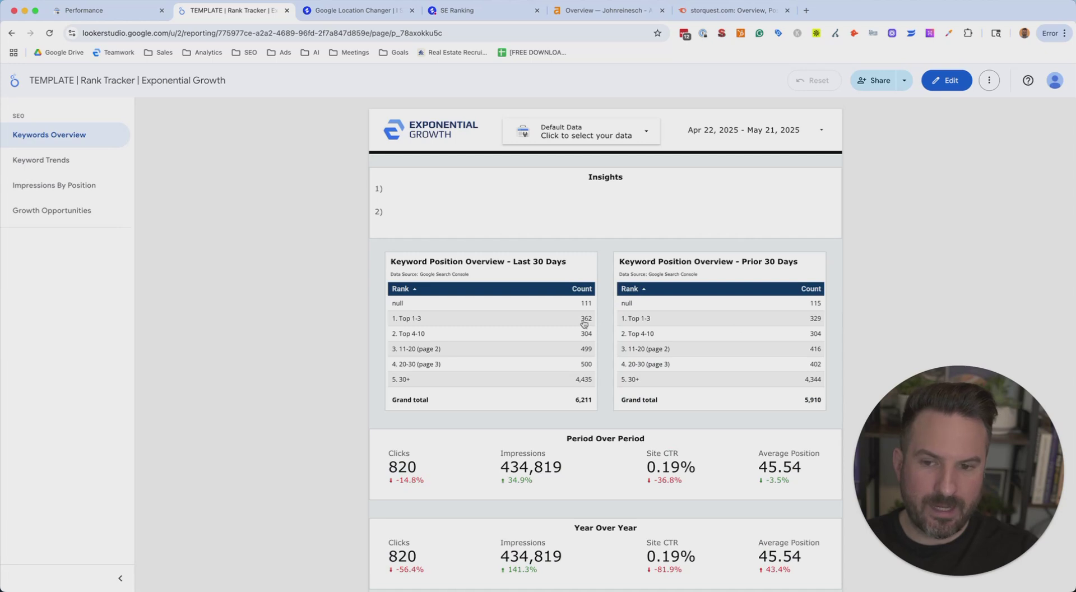
drag(407, 335, 536, 353)
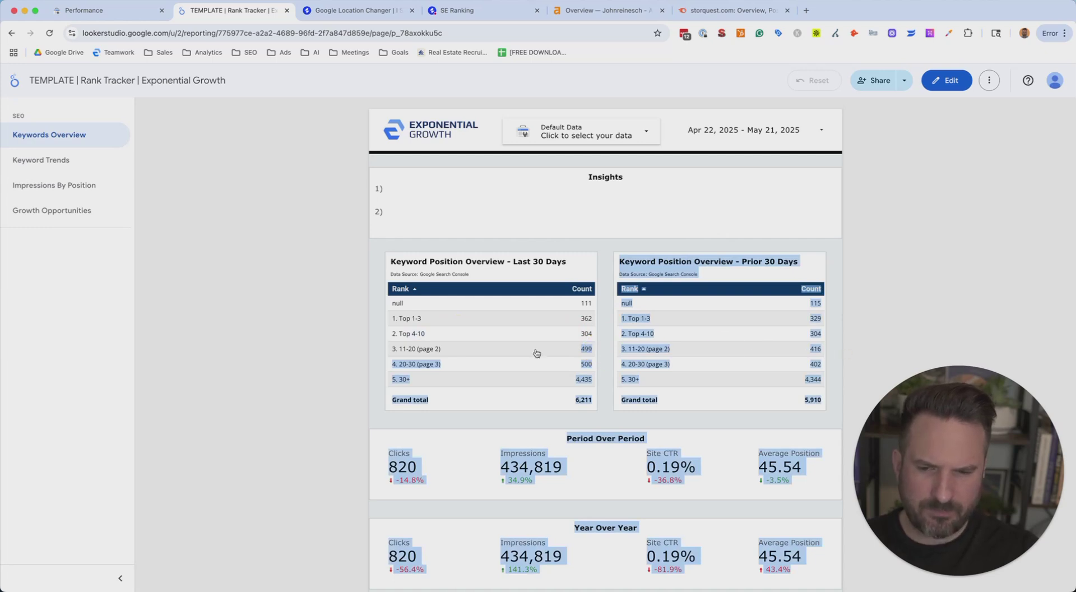
double_click(585, 364)
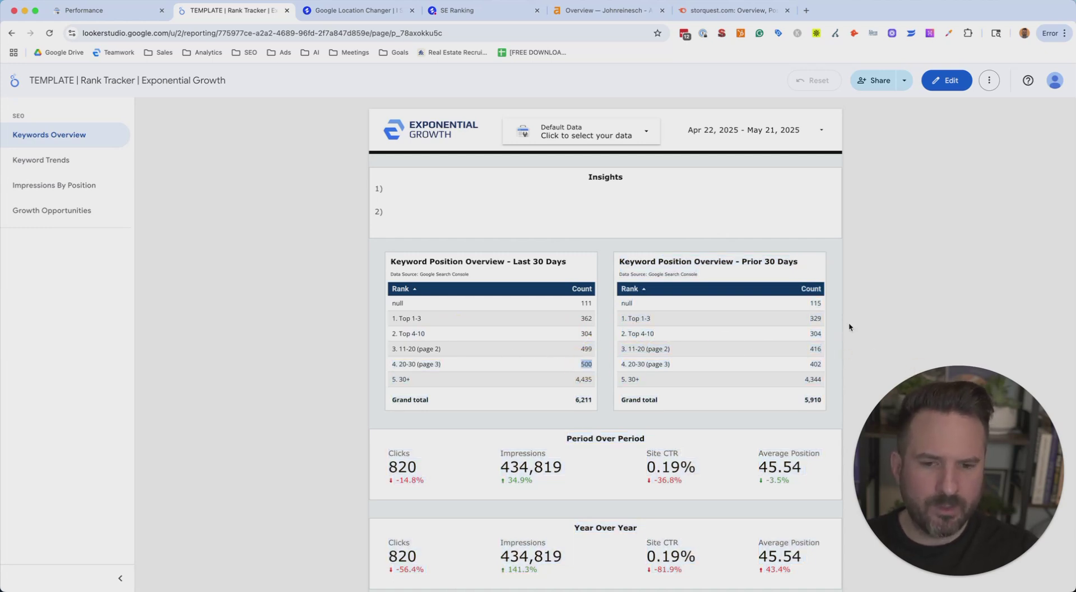
scroll(1029, 361, down, 1)
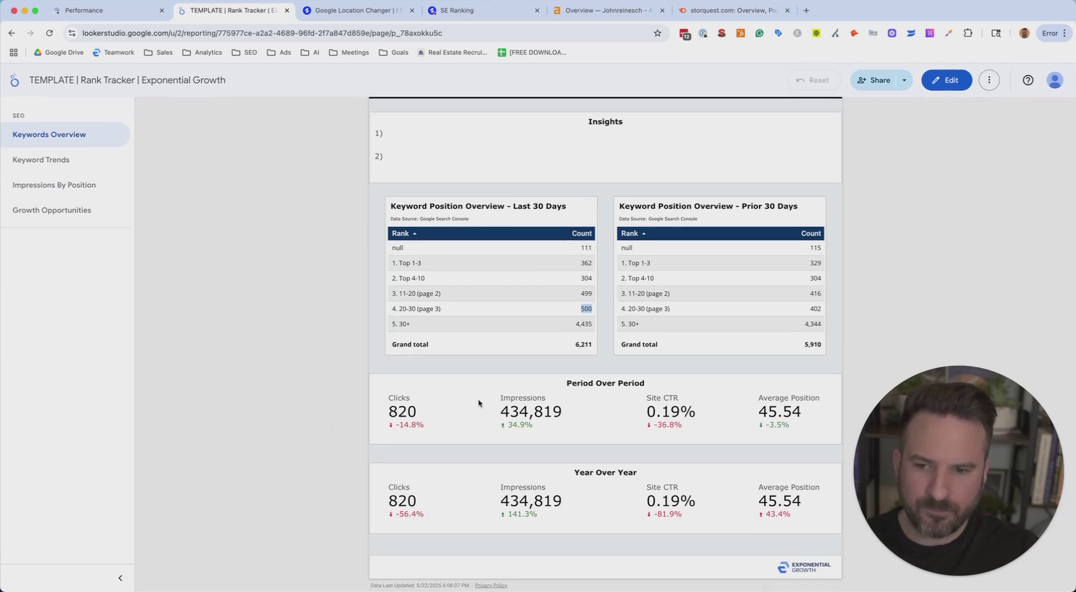
drag(385, 401, 805, 413)
Open the Keyword Trends report page and compare its Target Keyword Performance table with the queries list in Google Search Console
click(79, 162)
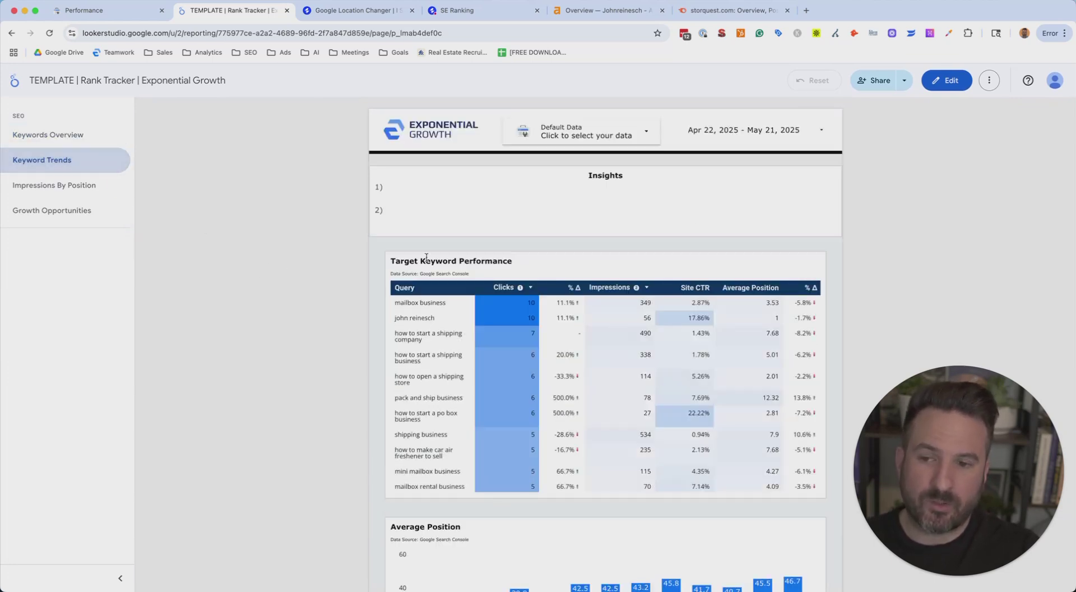
drag(416, 275, 469, 275)
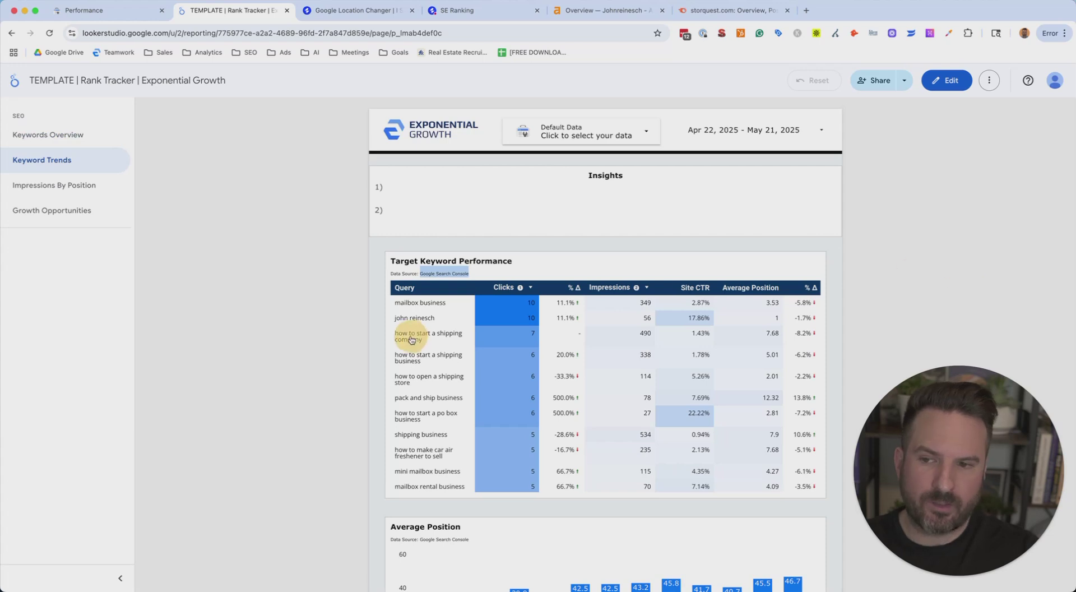
click(78, 12)
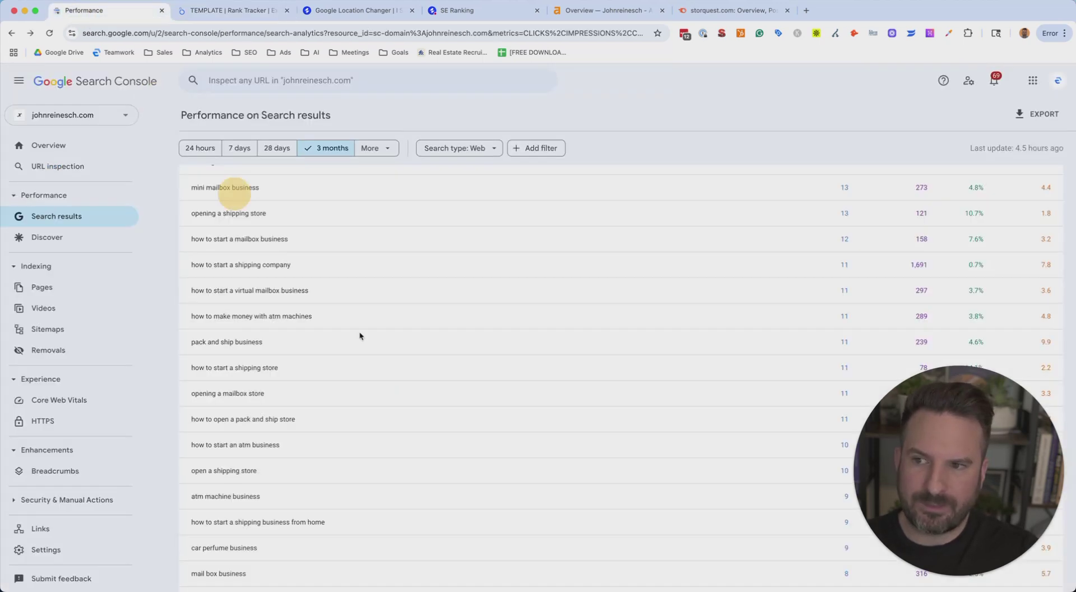
click(212, 13)
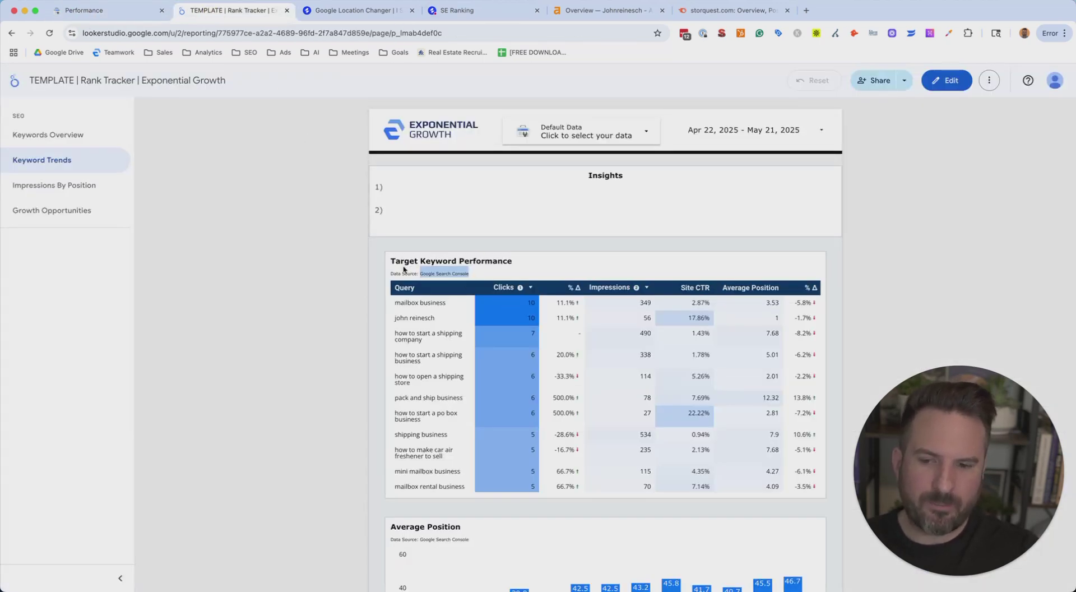
Review the monthly Average Position, Clicks, Impressions and CTR charts on the Keyword Trends page
scroll(529, 244, down, 5)
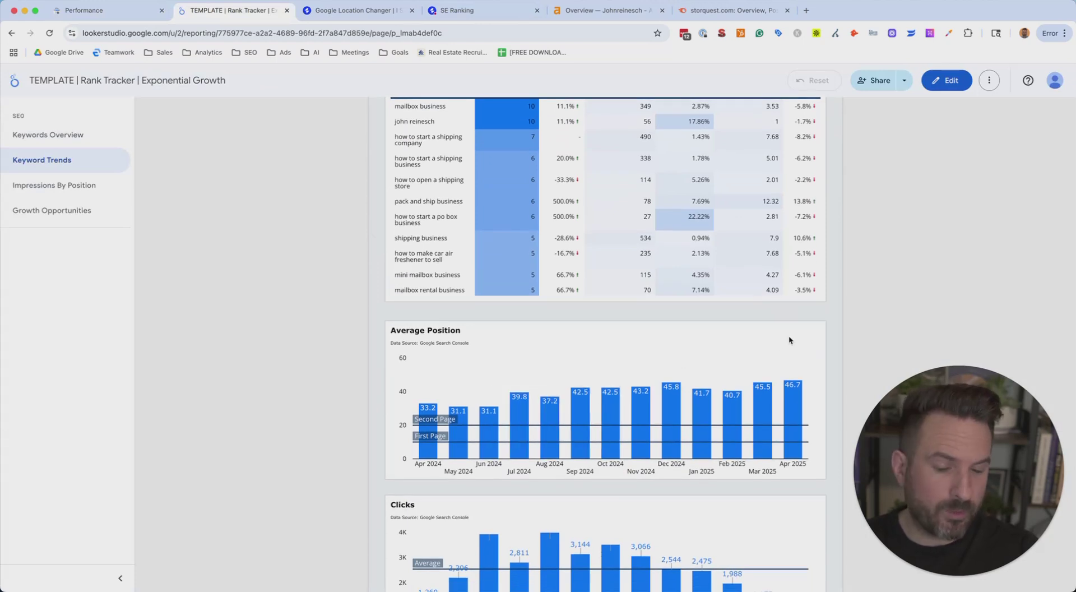
scroll(786, 342, down, 3)
drag(390, 246, 475, 246)
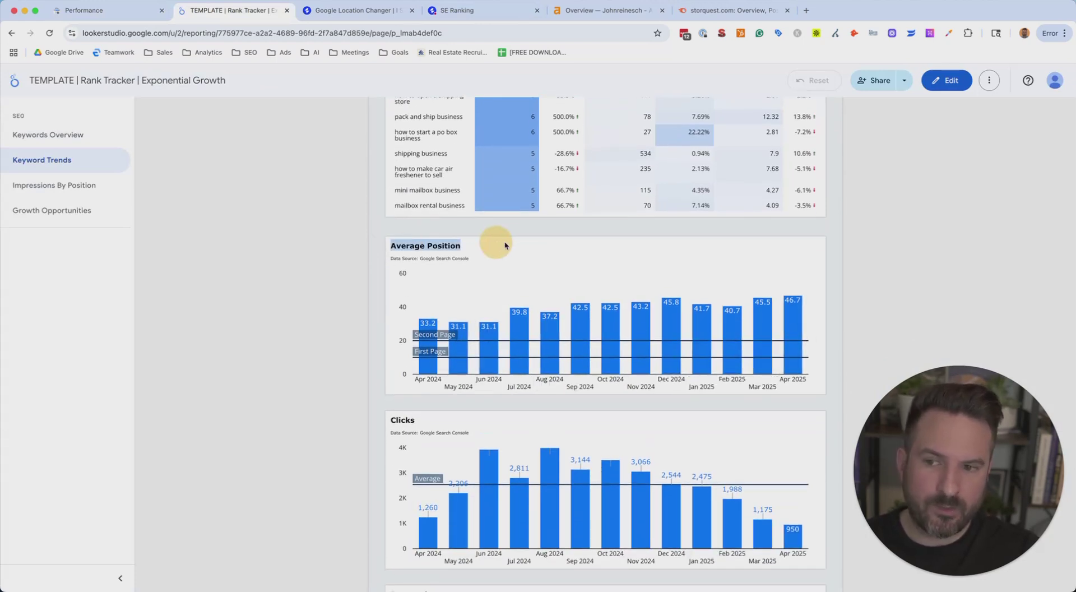
scroll(426, 322, down, 3)
click(472, 334)
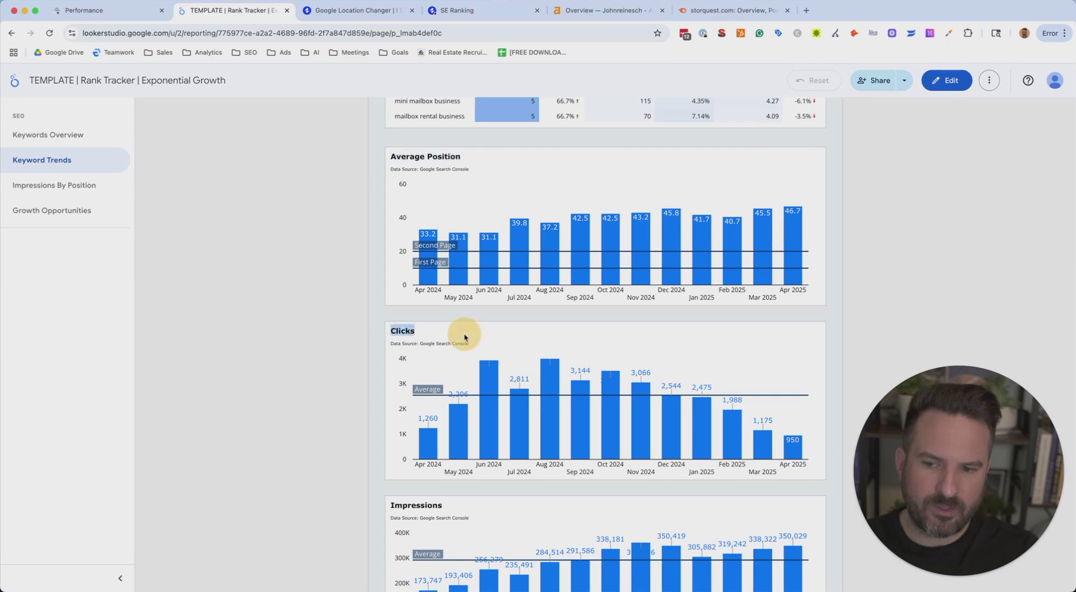
scroll(472, 334, down, 10)
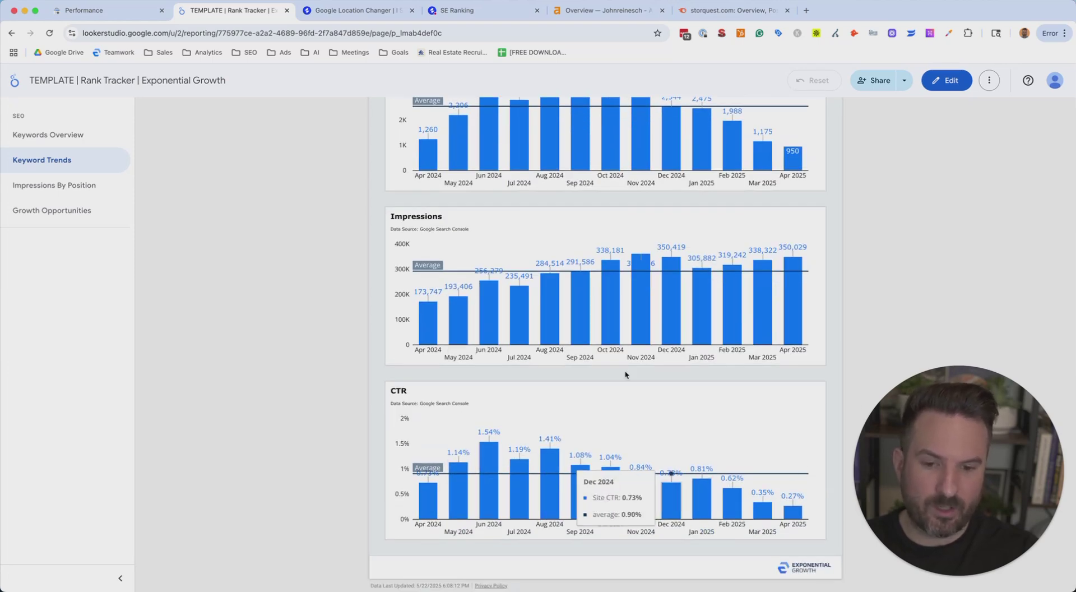
Compare the Search Console performance chart with the Keyword Trends monthly charts, and recheck the Target Keyword Performance table
click(104, 10)
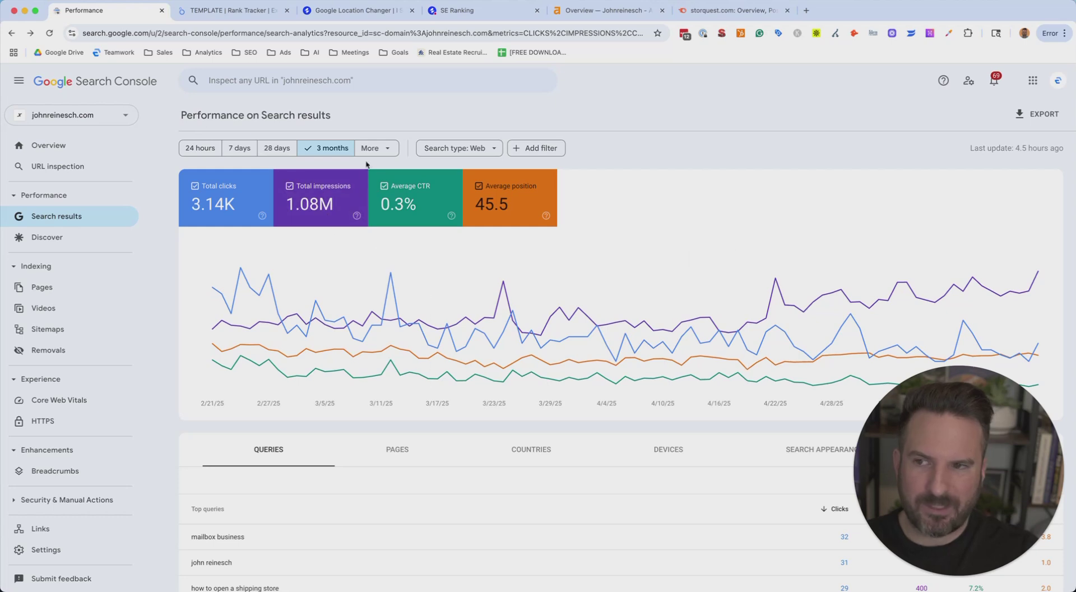
click(232, 10)
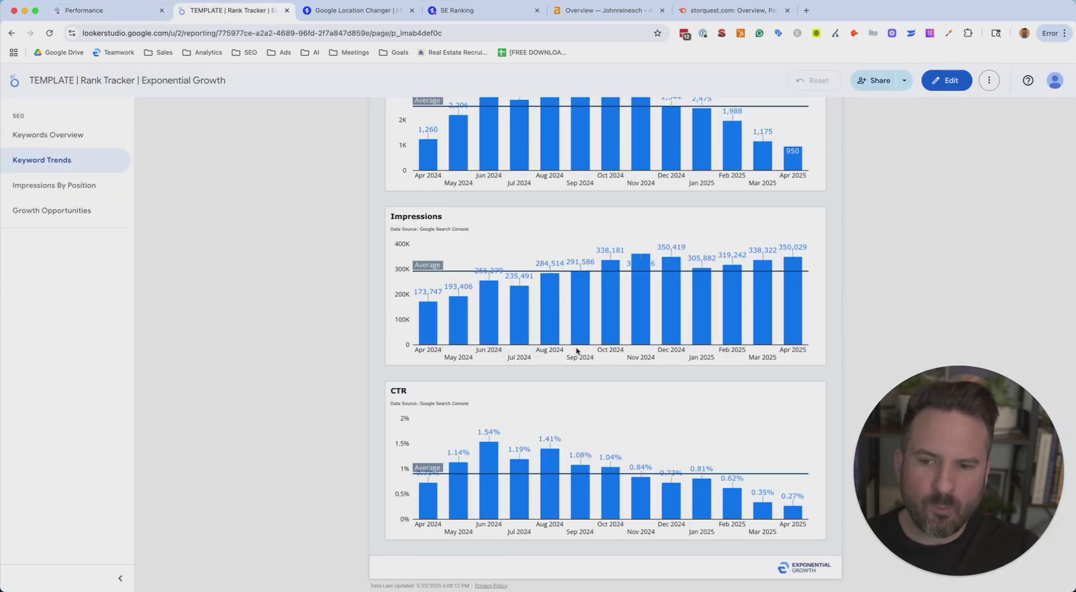
scroll(675, 227, up, 3)
scroll(504, 235, up, 3)
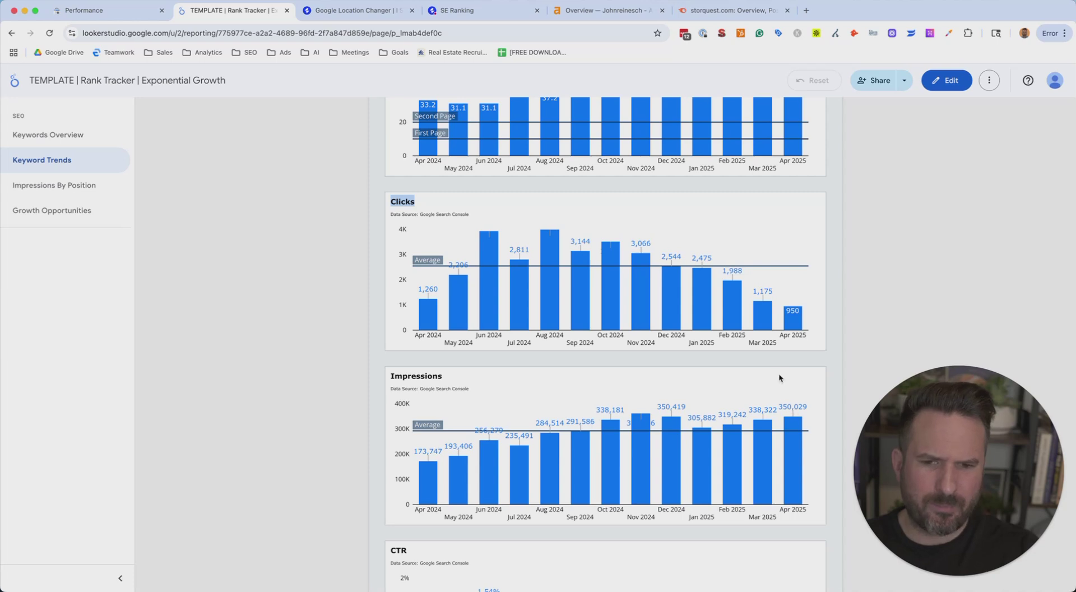
scroll(778, 378, up, 3)
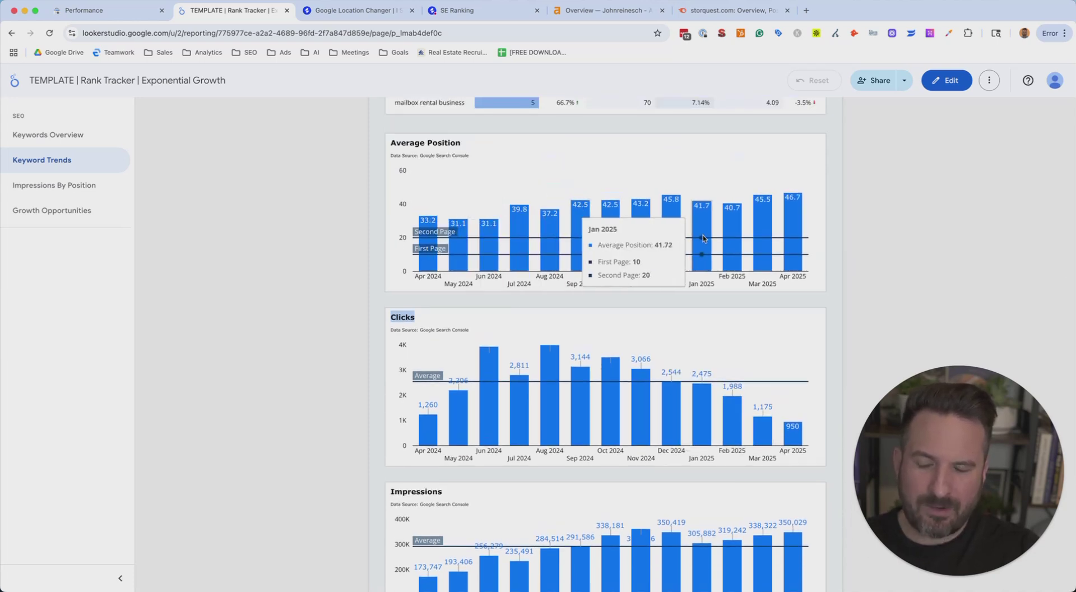
scroll(728, 386, down, 2)
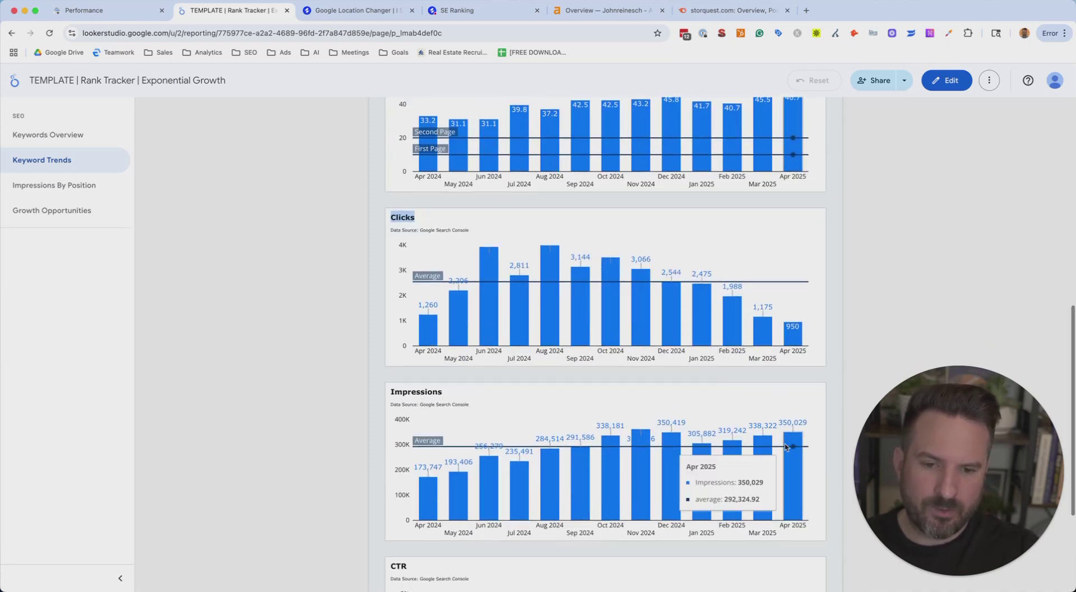
mouse_move(800, 329)
scroll(802, 329, down, 3)
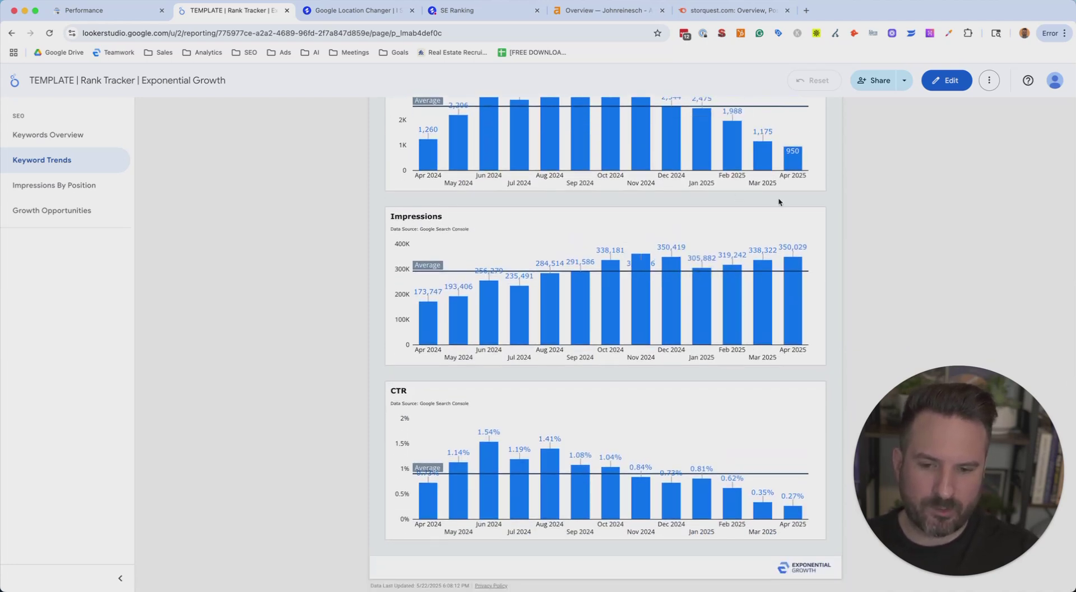
scroll(861, 285, up, 15)
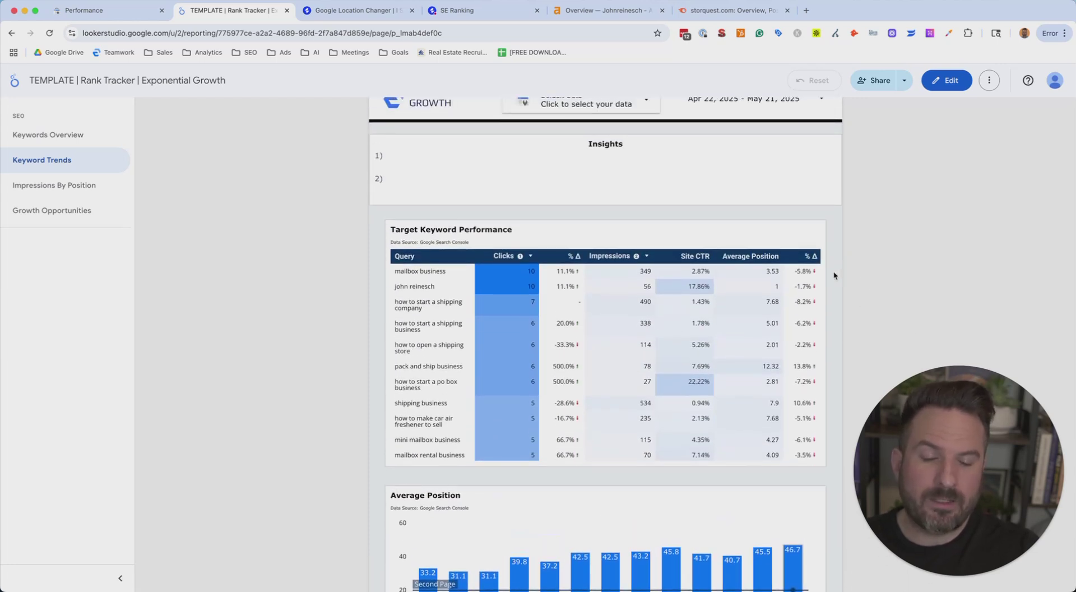
scroll(922, 283, down, 1)
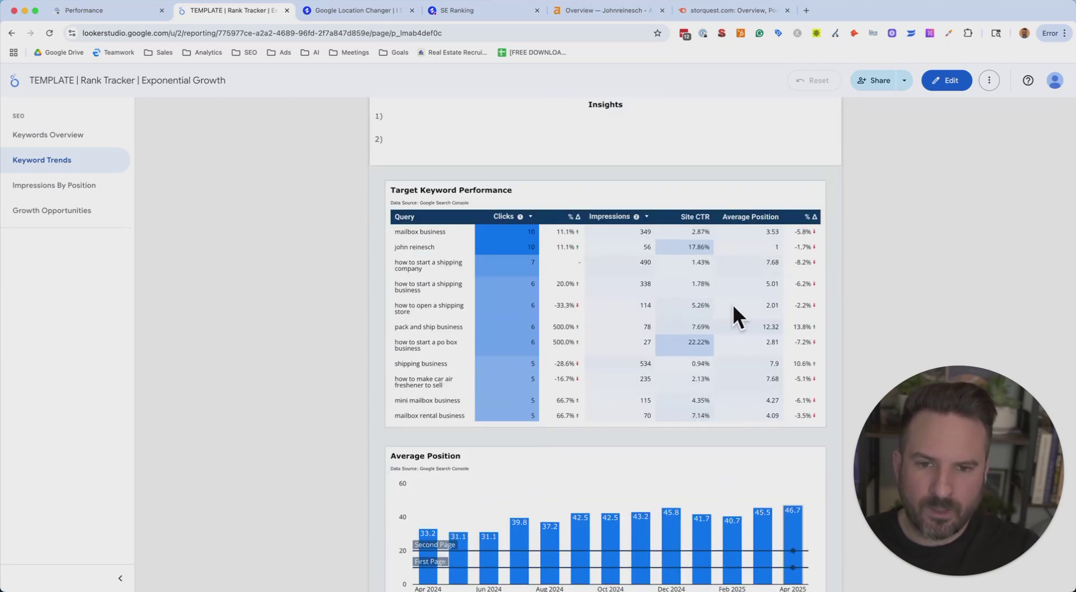
Filter the Keyword Trends report by the query "how to start a shipping business" and review its monthly charts
scroll(728, 313, down, 1)
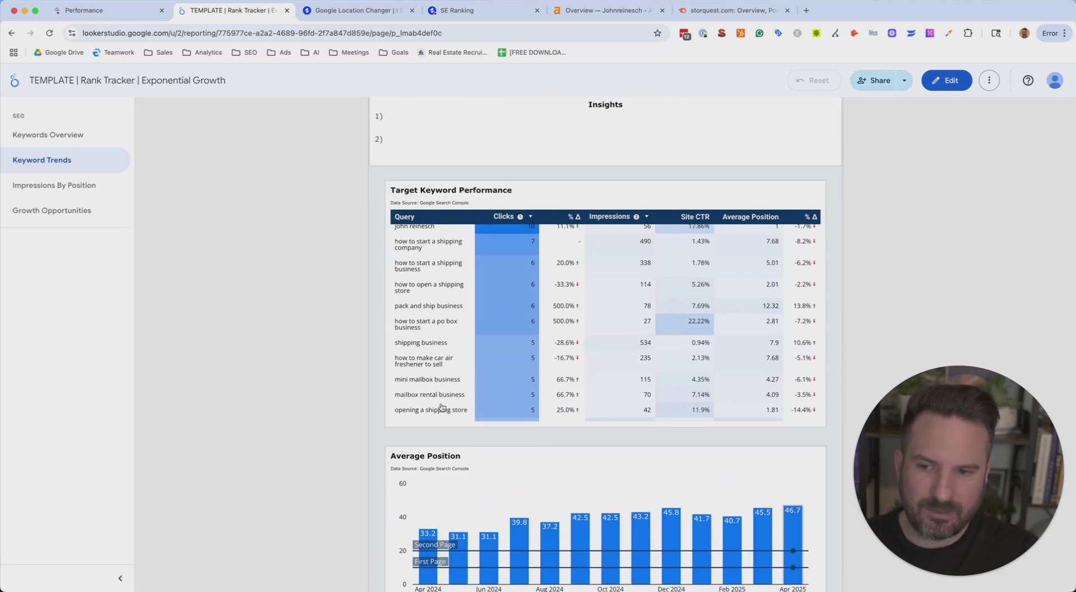
click(407, 268)
scroll(327, 317, down, 3)
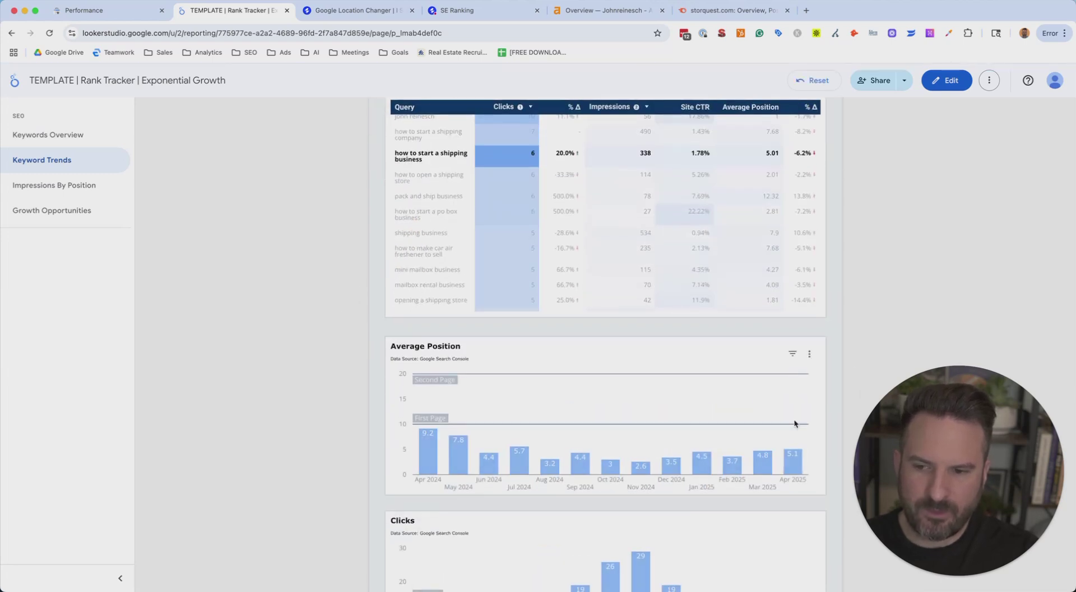
scroll(328, 381, down, 8)
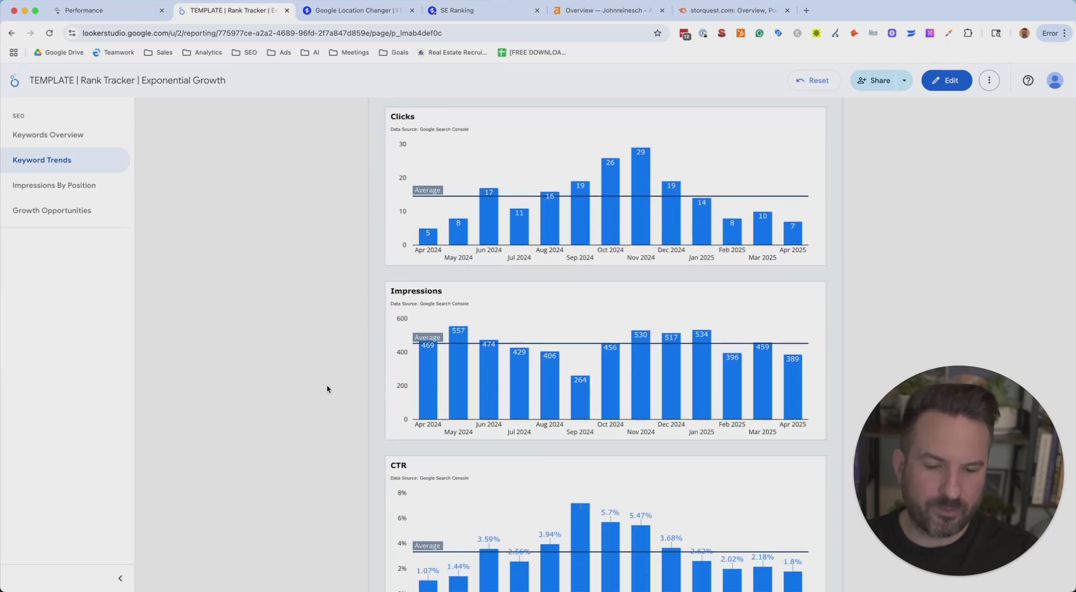
scroll(327, 388, up, 10)
scroll(463, 335, down, 9)
Examine the filtered query's monthly Average Position from April 2024 to April 2025 alongside its Clicks
mouse_move(492, 218)
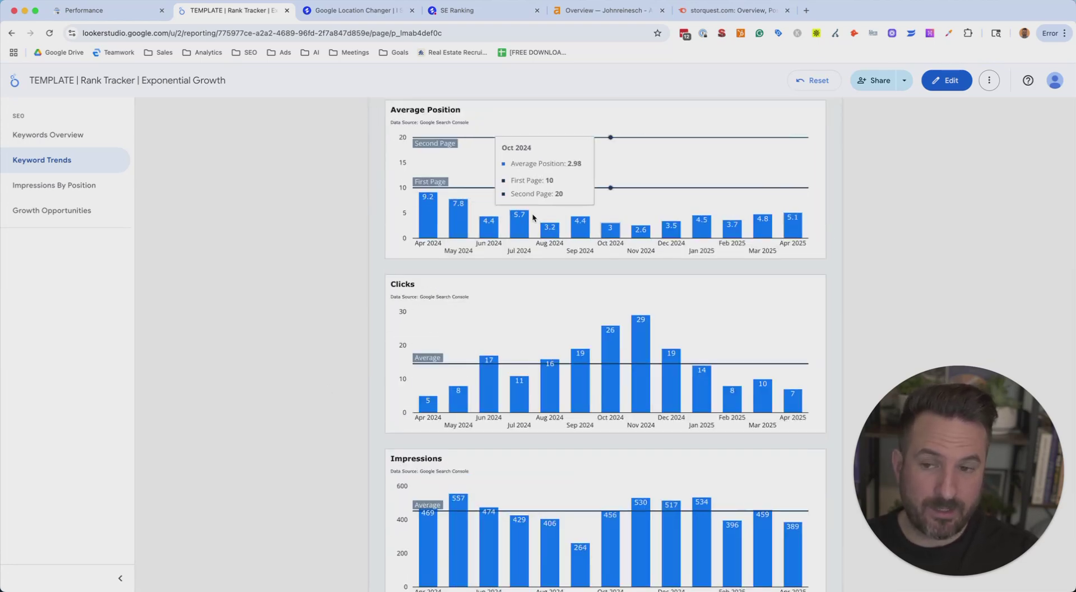
mouse_move(422, 221)
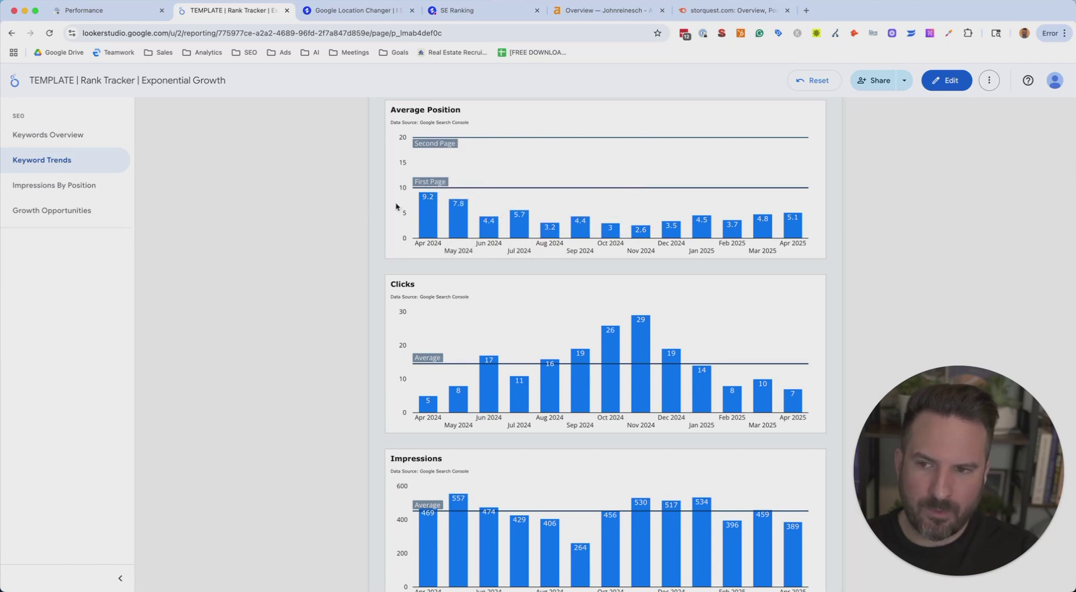
mouse_move(646, 232)
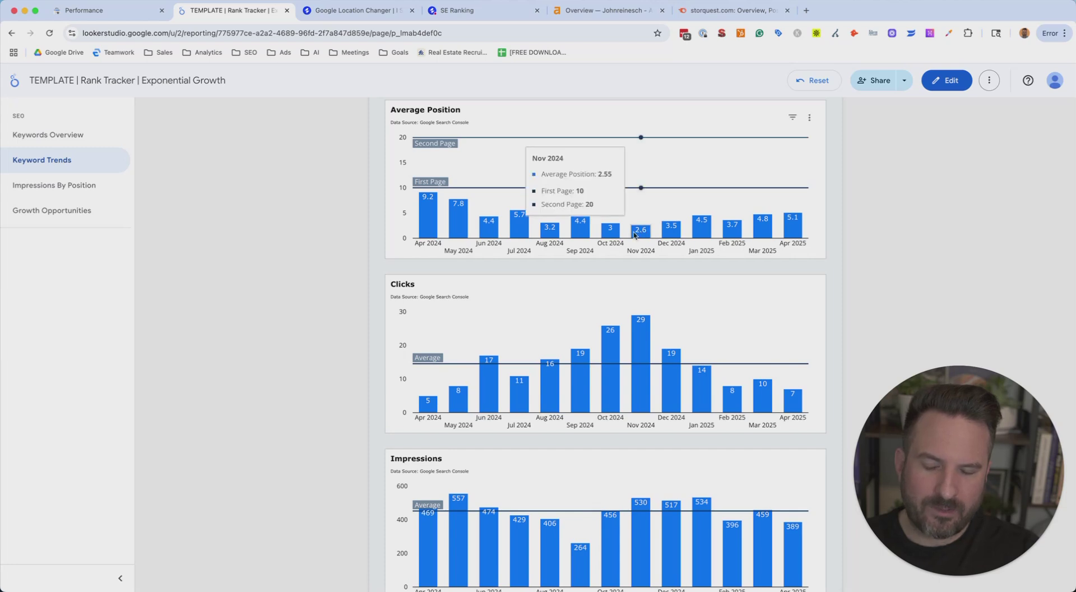
mouse_move(646, 324)
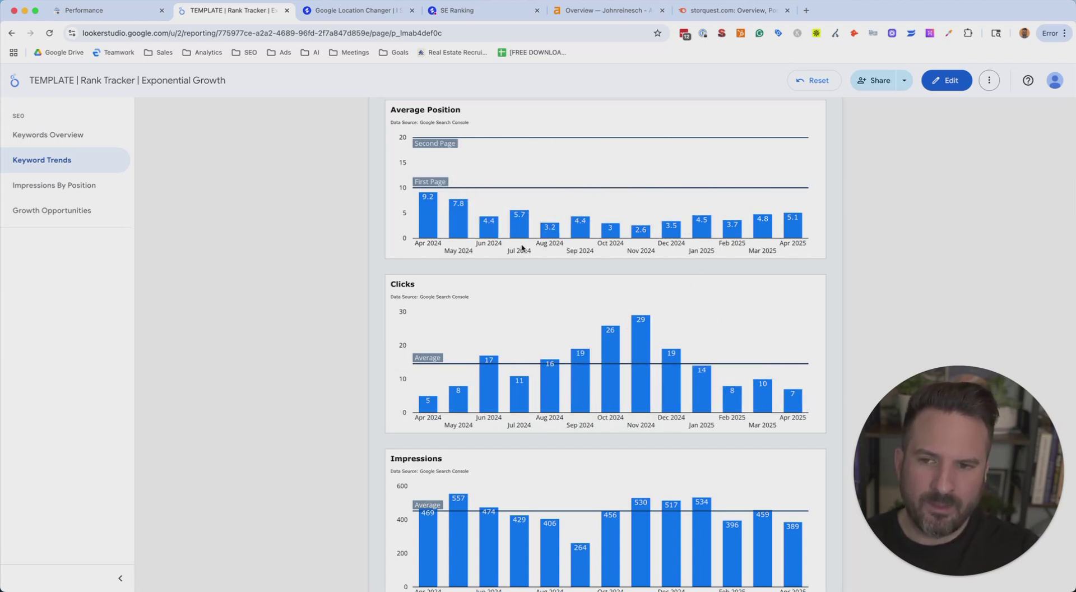
scroll(511, 247, up, 6)
scroll(247, 338, down, 6)
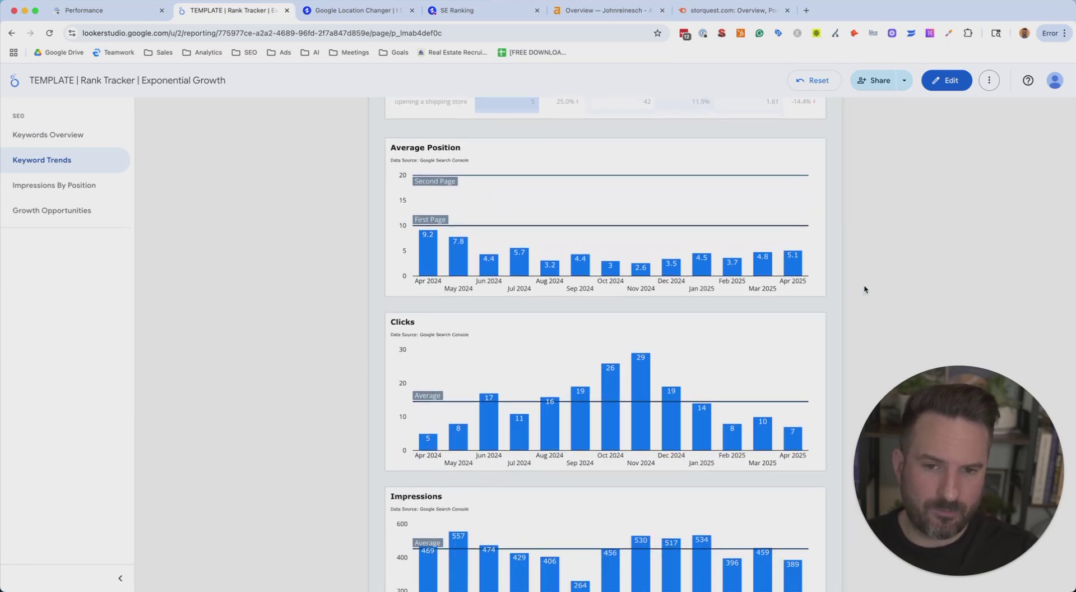
scroll(863, 288, down, 1)
Filter the report by the query "mailbox rental business" and examine its monthly Average Position, Clicks and Impressions
scroll(876, 302, up, 6)
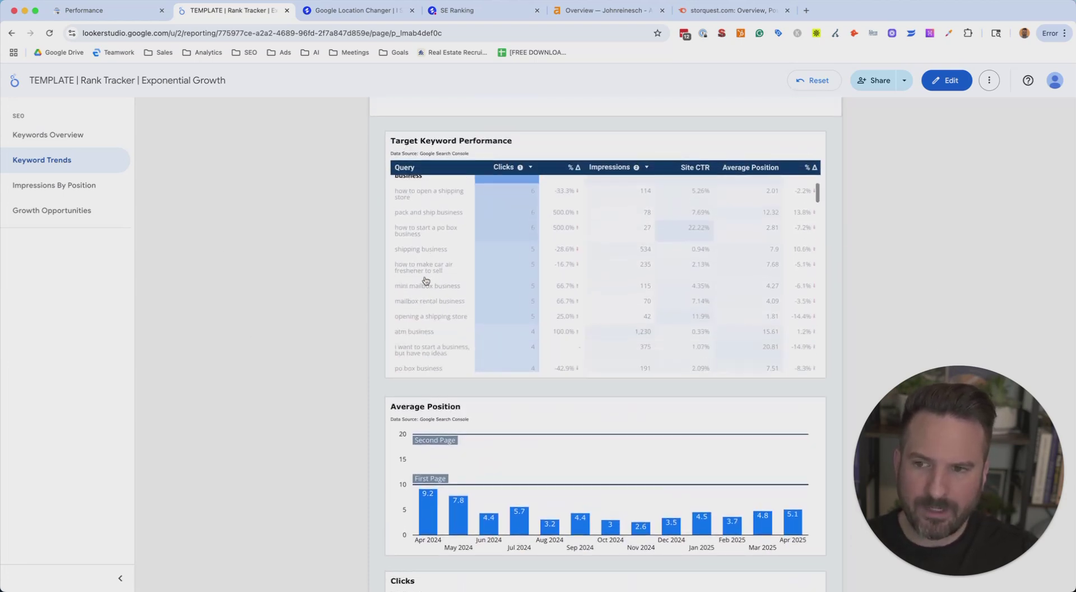
click(475, 306)
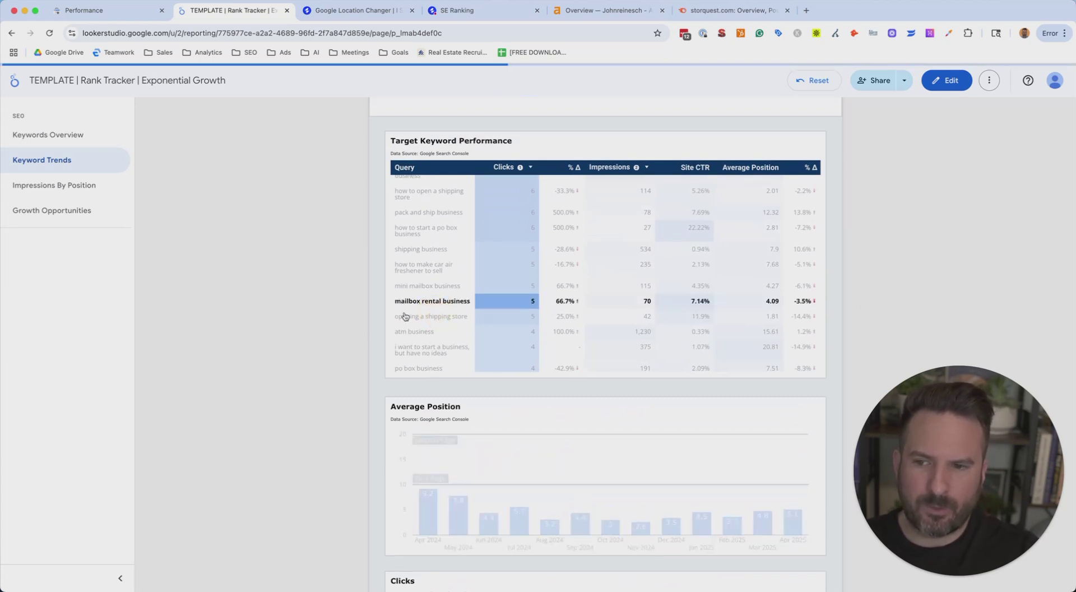
scroll(351, 356, down, 2)
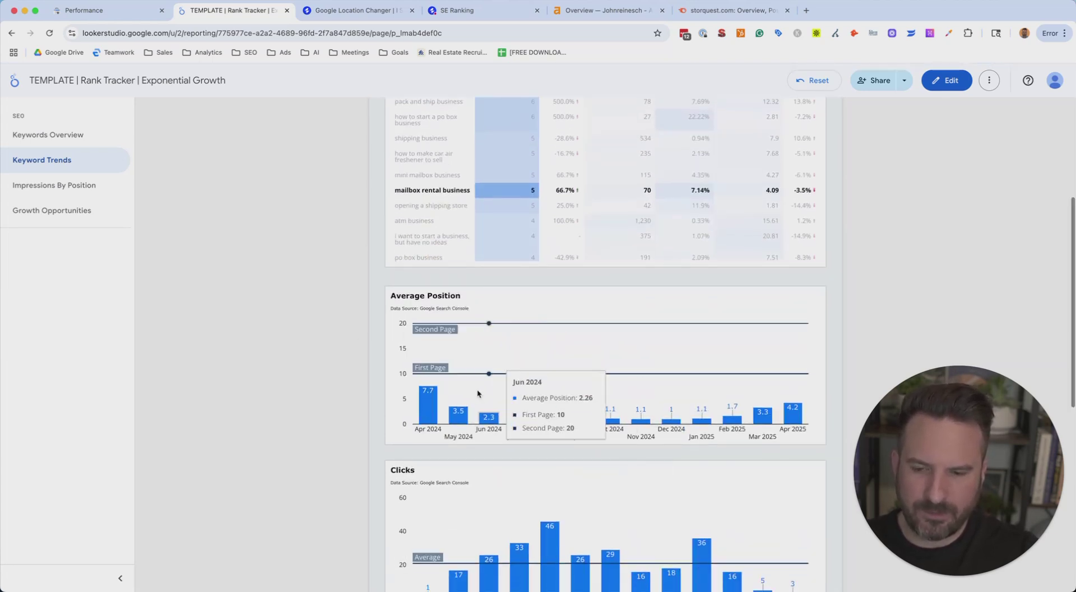
mouse_move(442, 393)
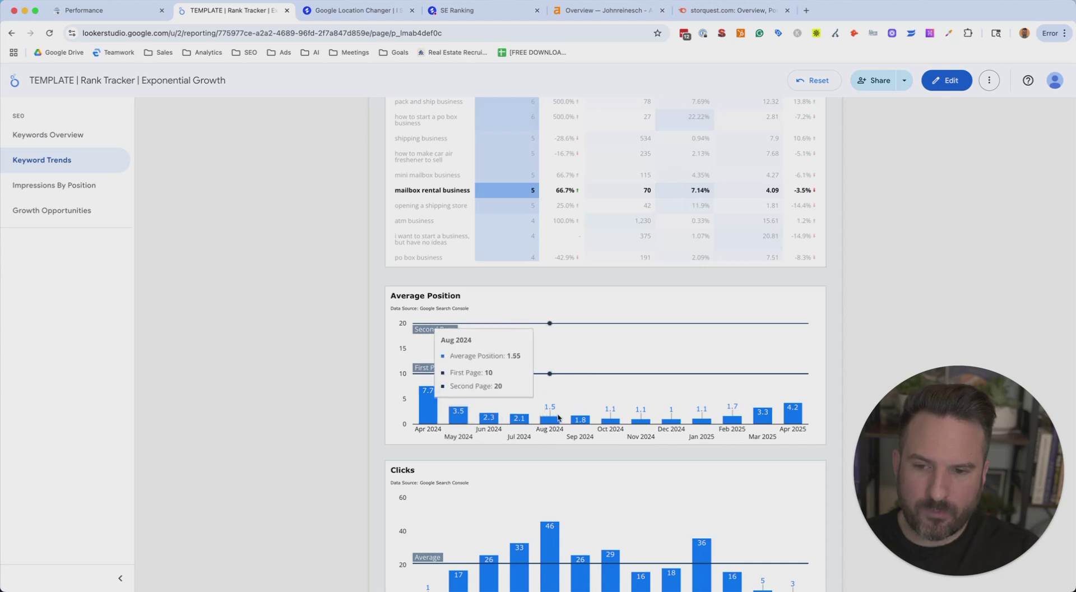
mouse_move(608, 424)
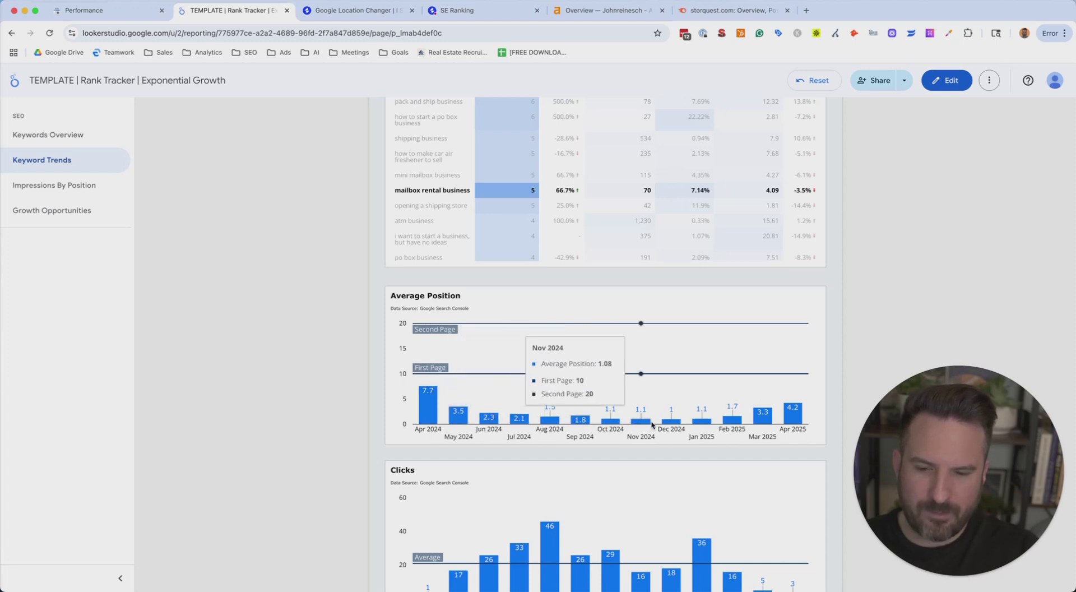
mouse_move(735, 421)
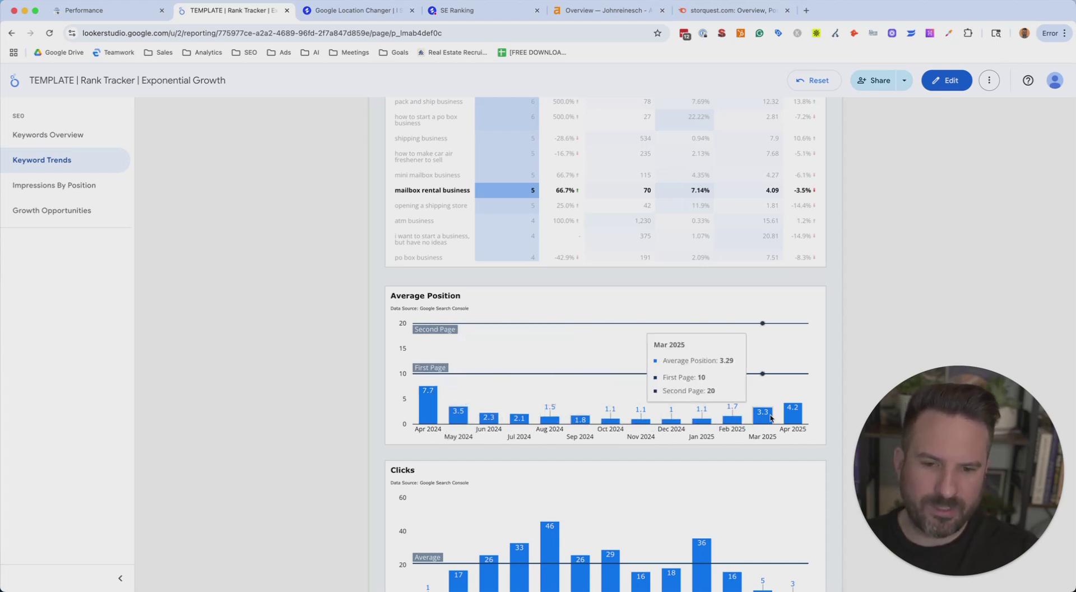
scroll(737, 404, down, 5)
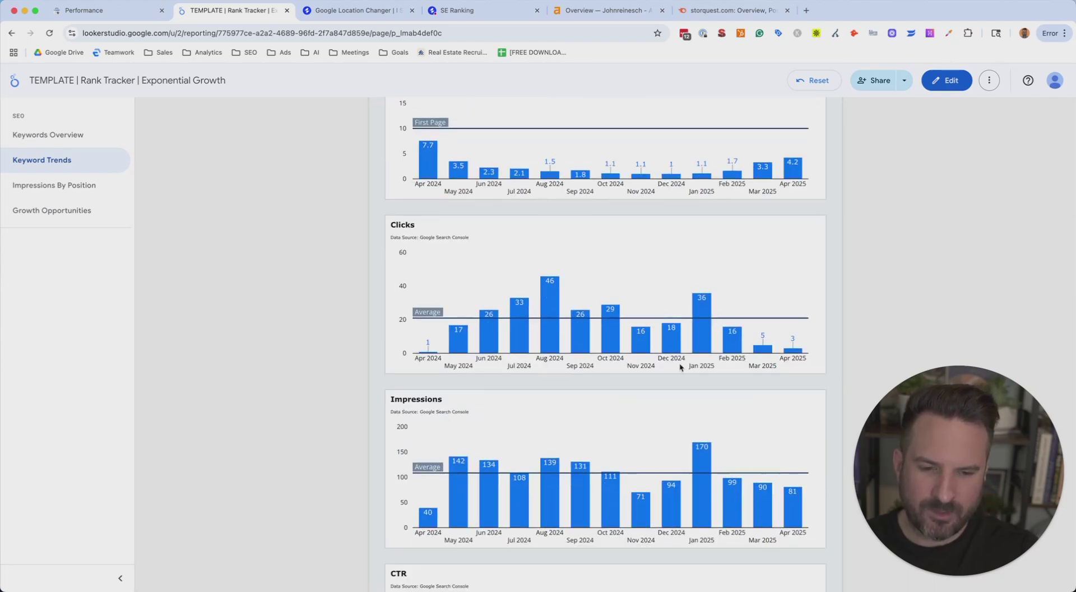
scroll(689, 381, down, 4)
Recheck the "mailbox rental business" row in Target Keyword Performance against its monthly position and click trends
scroll(421, 336, up, 13)
scroll(421, 336, down, 3)
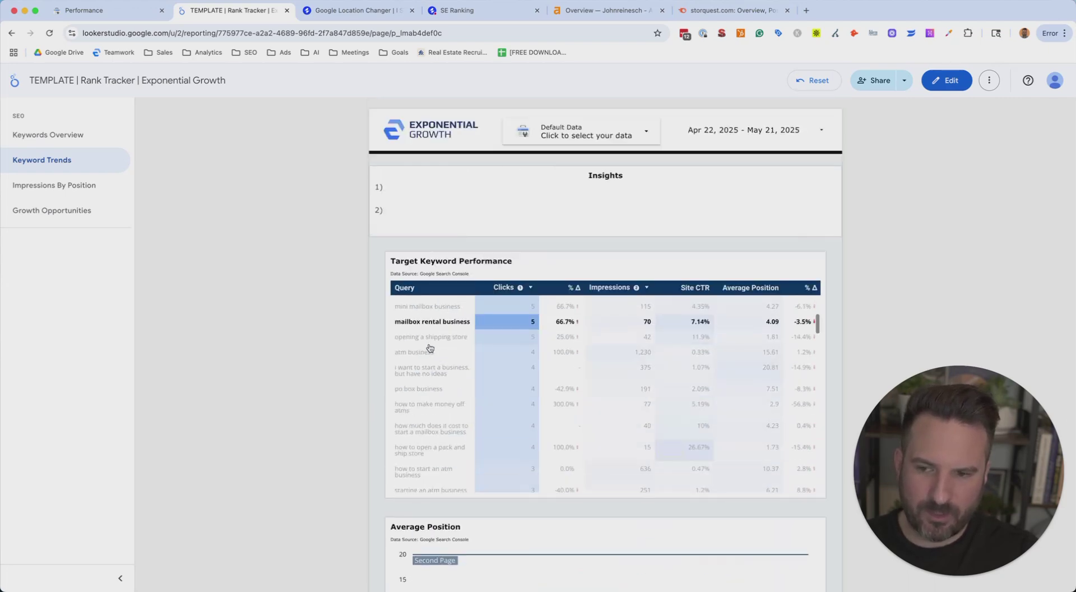
scroll(291, 368, down, 5)
scroll(716, 235, down, 3)
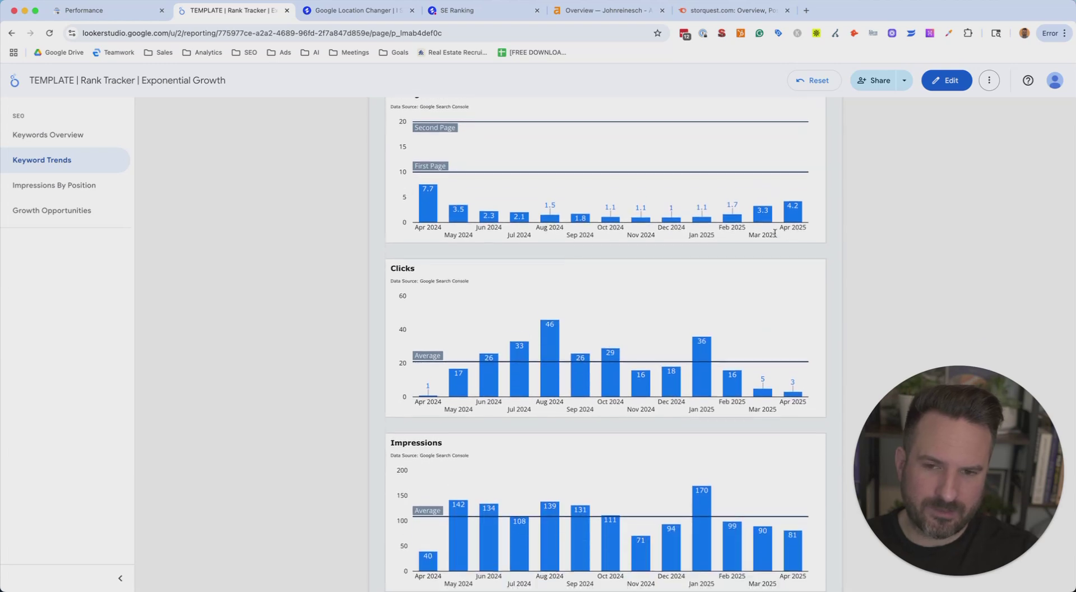
mouse_move(423, 192)
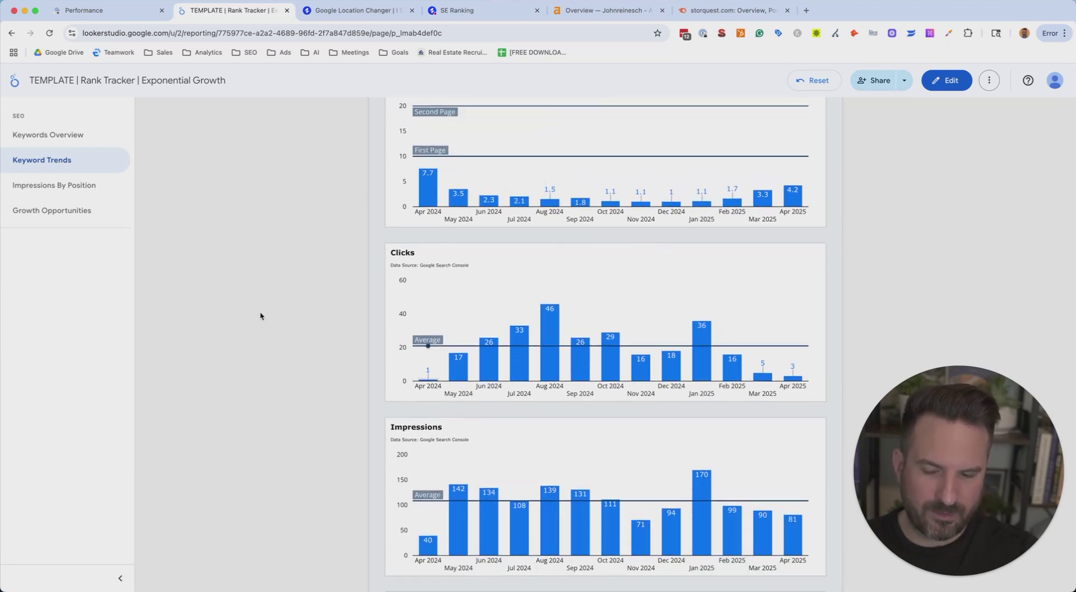
Filter the charts by the low-click query "is atm business profitable", review its monthly trends, and clear the filter
scroll(328, 310, up, 4)
scroll(477, 335, up, 2)
scroll(616, 224, down, 5)
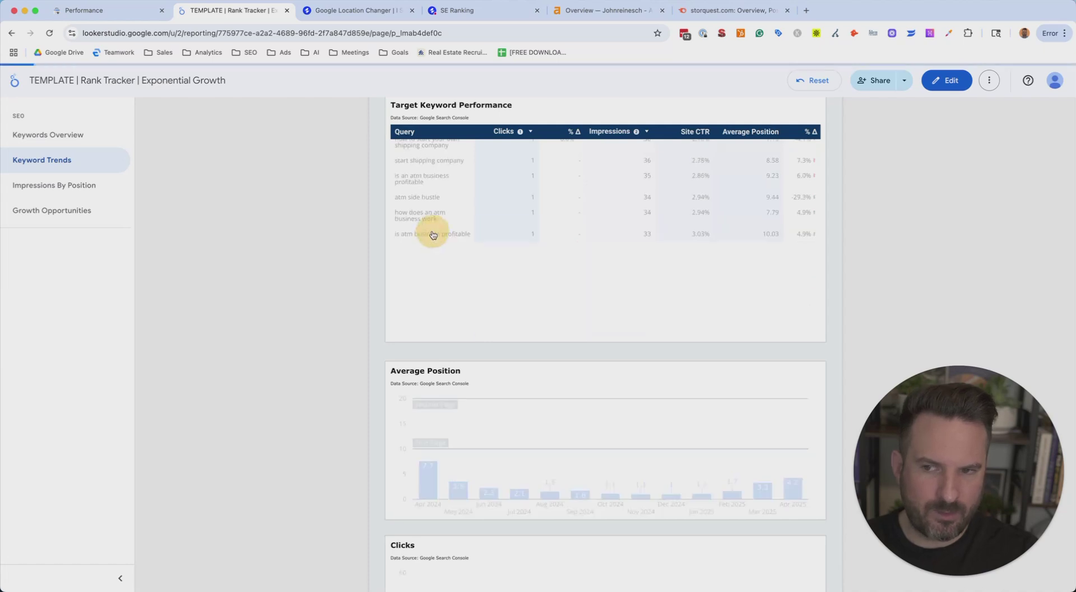
scroll(1023, 216, down, 6)
scroll(413, 240, up, 5)
scroll(445, 228, up, 3)
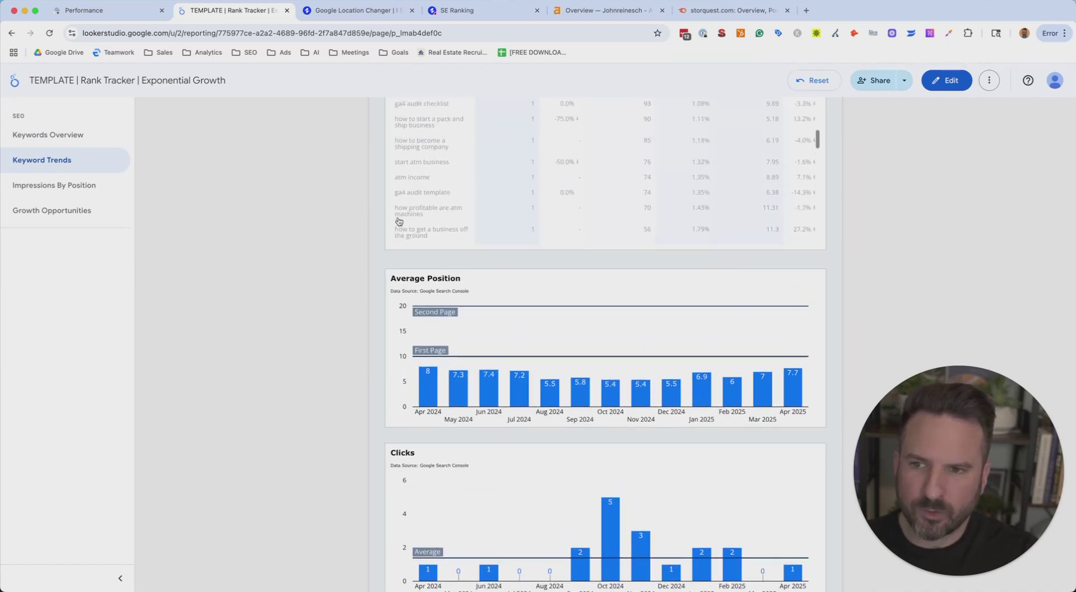
scroll(412, 199, down, 1)
click(423, 185)
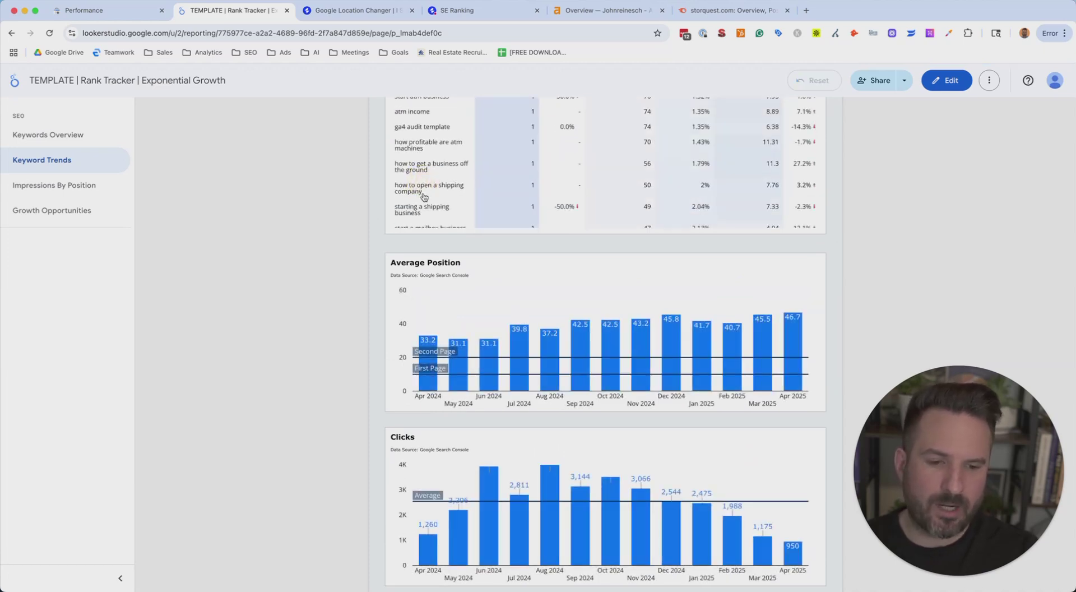
Review the unfiltered Target Keyword Performance table and the monthly Average Position chart
scroll(319, 240, up, 5)
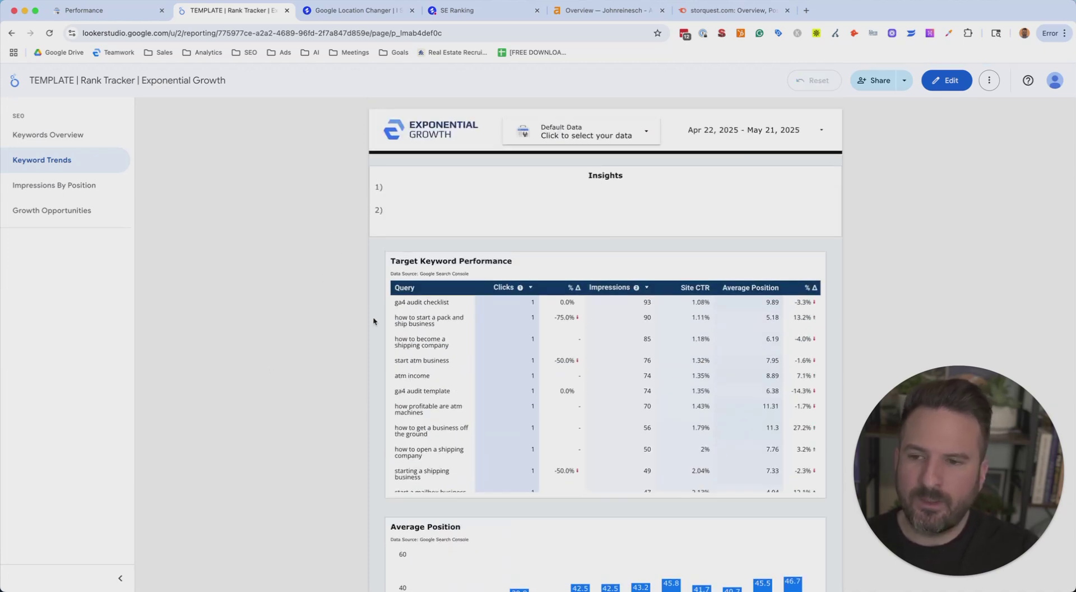
click(318, 102)
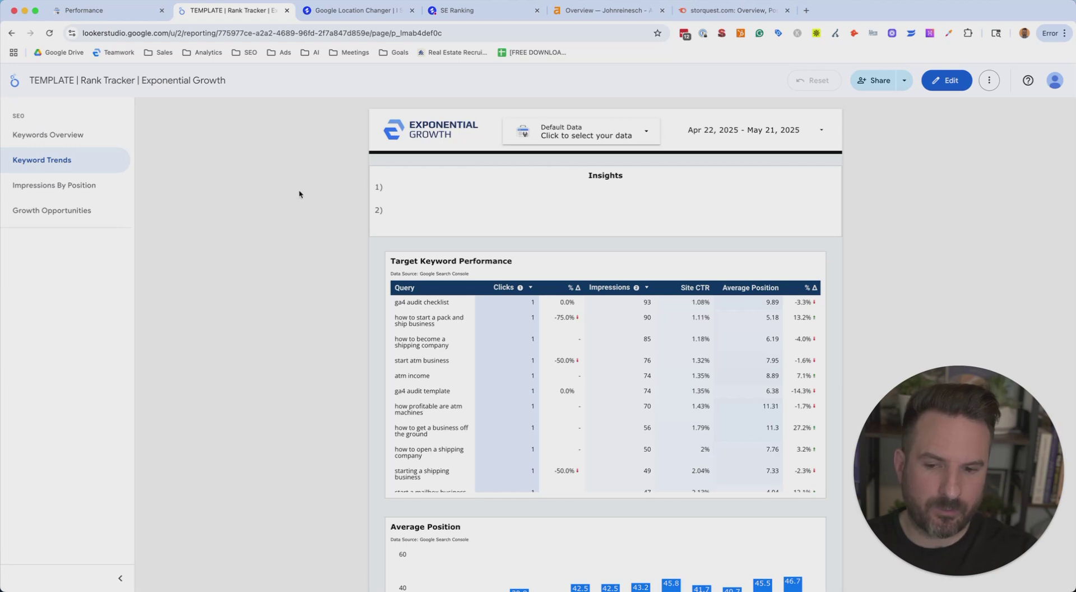
scroll(463, 320, down, 5)
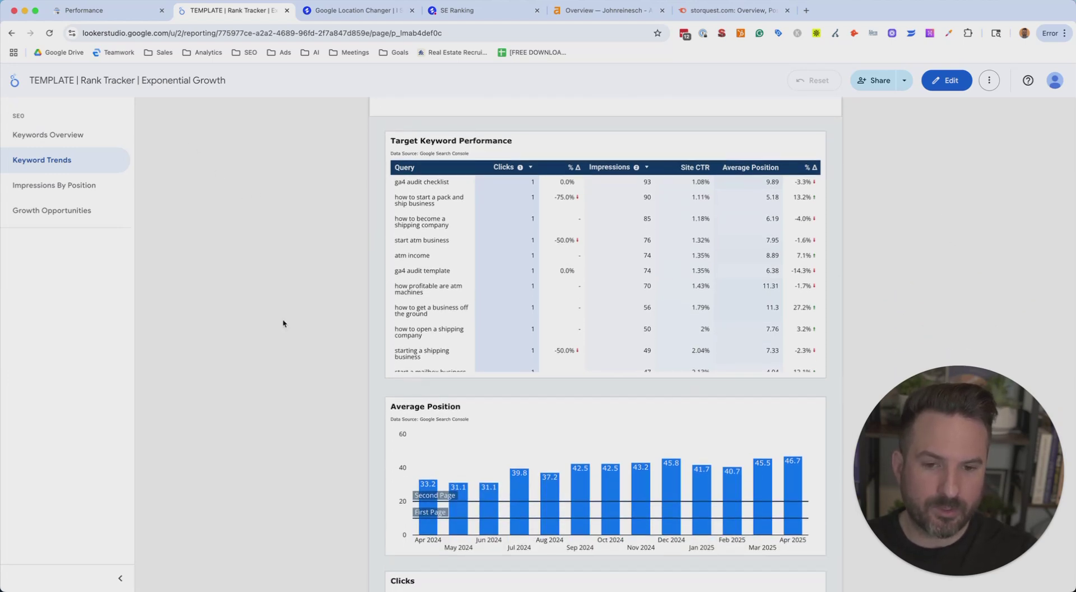
Switch to SE Ranking's Google Location Changer and enter "storage units near me" as the keyword
click(342, 13)
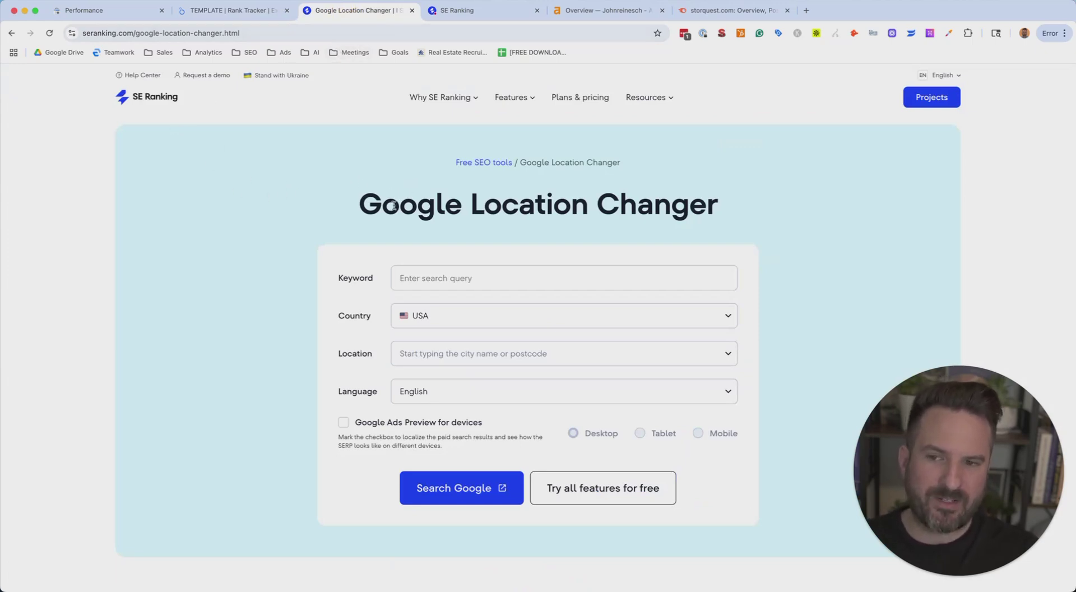
drag(367, 194, 713, 214)
click(527, 202)
drag(445, 205, 716, 205)
click(446, 279)
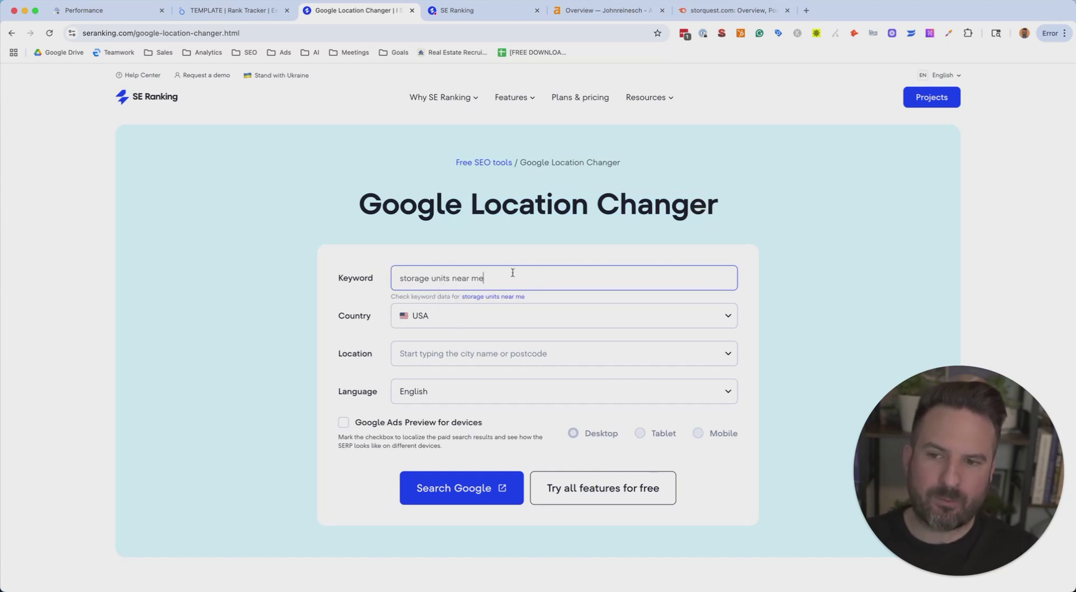
Copy the keyword "storage units near me" and search Google for it in a new browser tab
key(super+a)
key(super+c)
click(804, 8)
key(super+v)
key(Return)
Examine the local Places listings and the organic results on the Google page for "storage units near me"
scroll(111, 269, down, 3)
scroll(111, 269, down, 5)
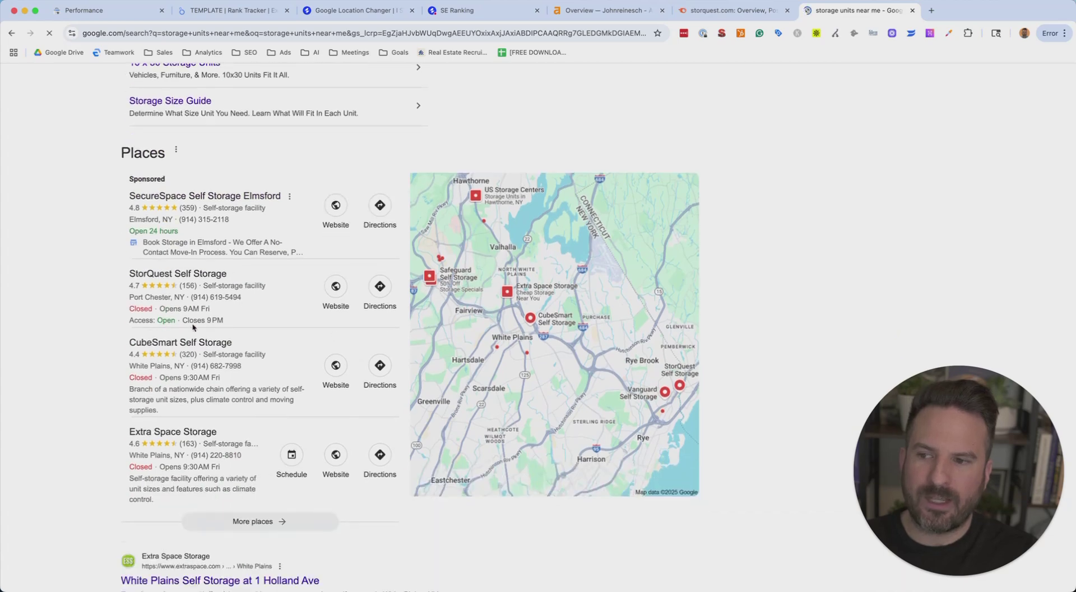
scroll(255, 342, down, 5)
drag(140, 301, 721, 403)
scroll(506, 447, down, 2)
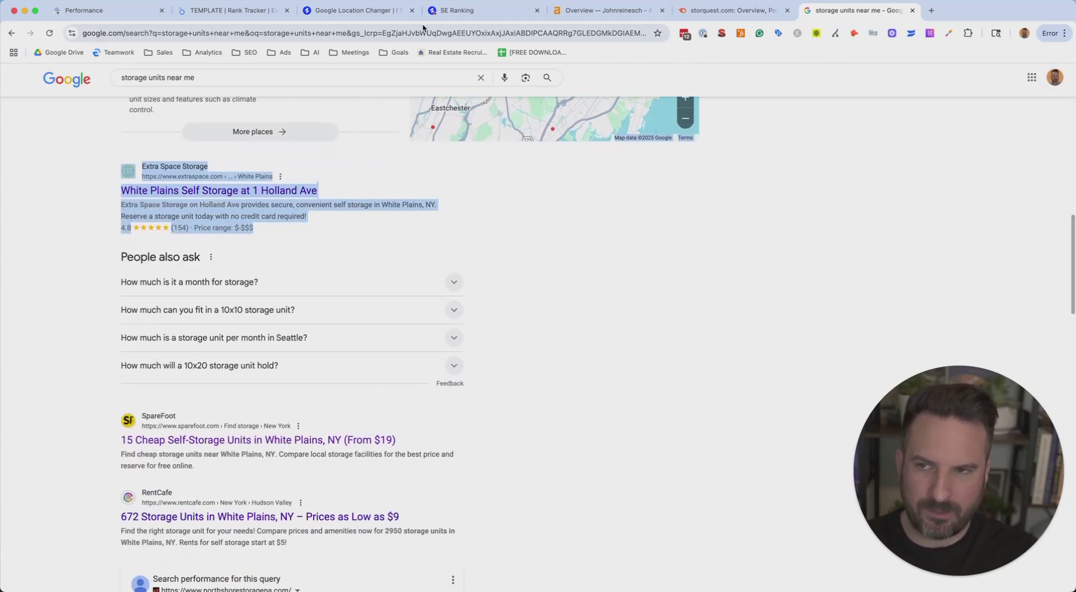
Run the Google Location Changer search from Navasota, Texas, United States and check the localized results
click(471, 10)
click(359, 10)
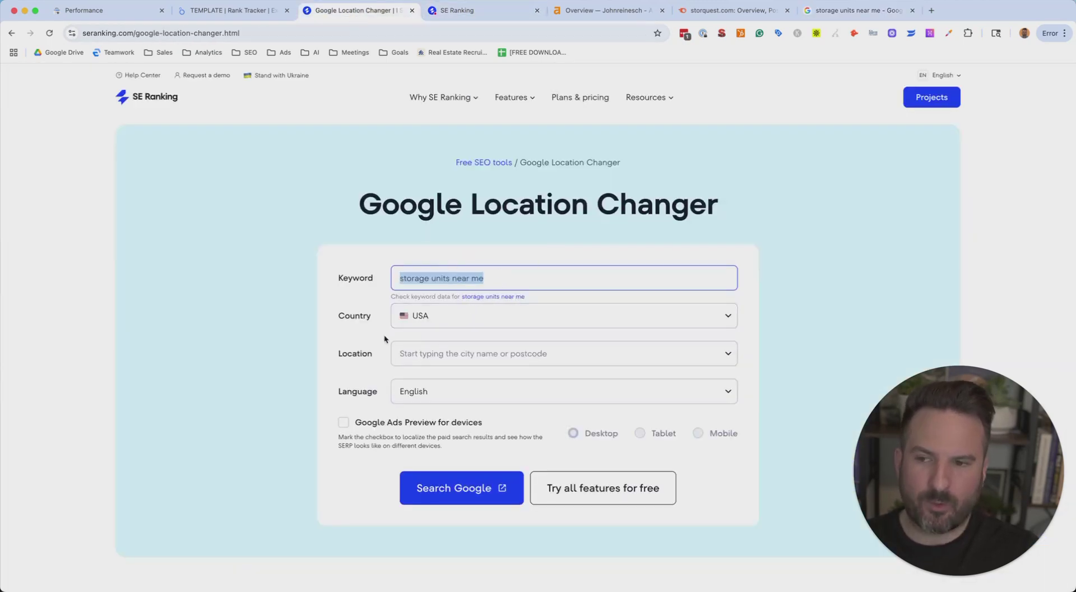
click(692, 360)
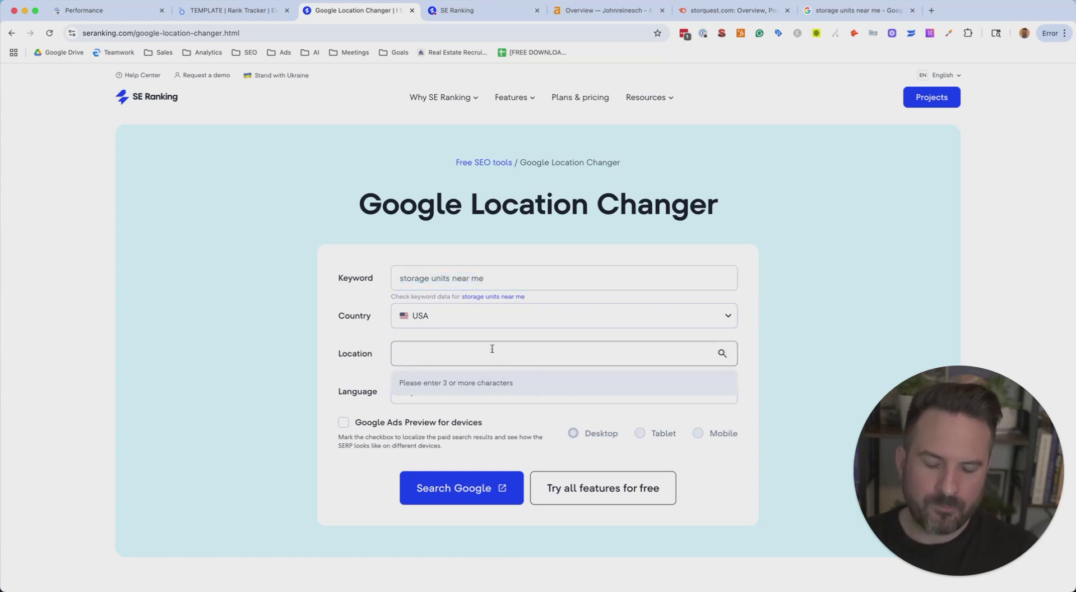
text(nava)
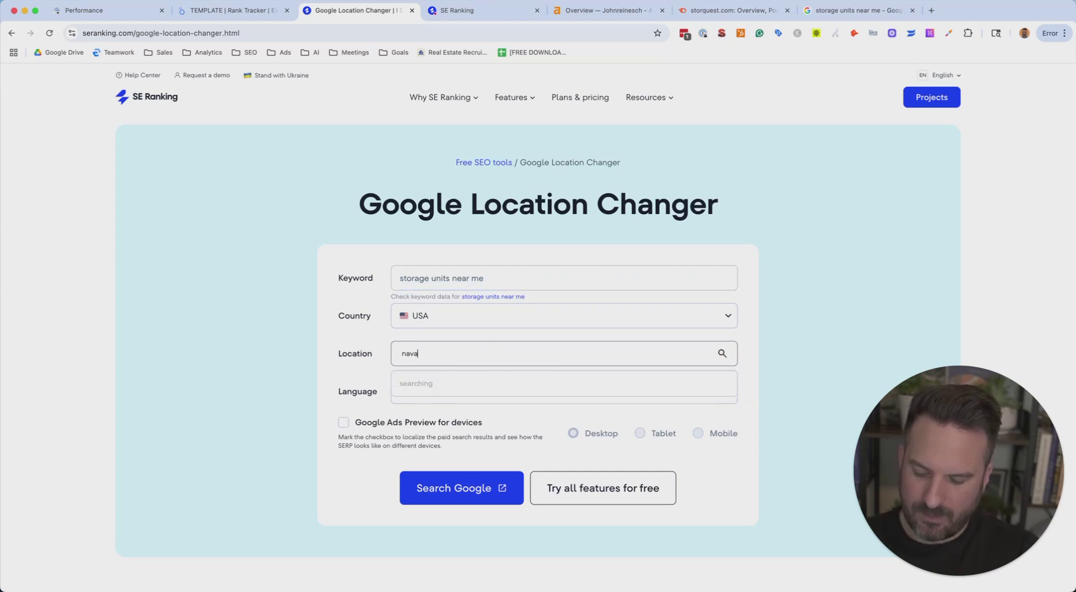
text(sota, Texas, United States)
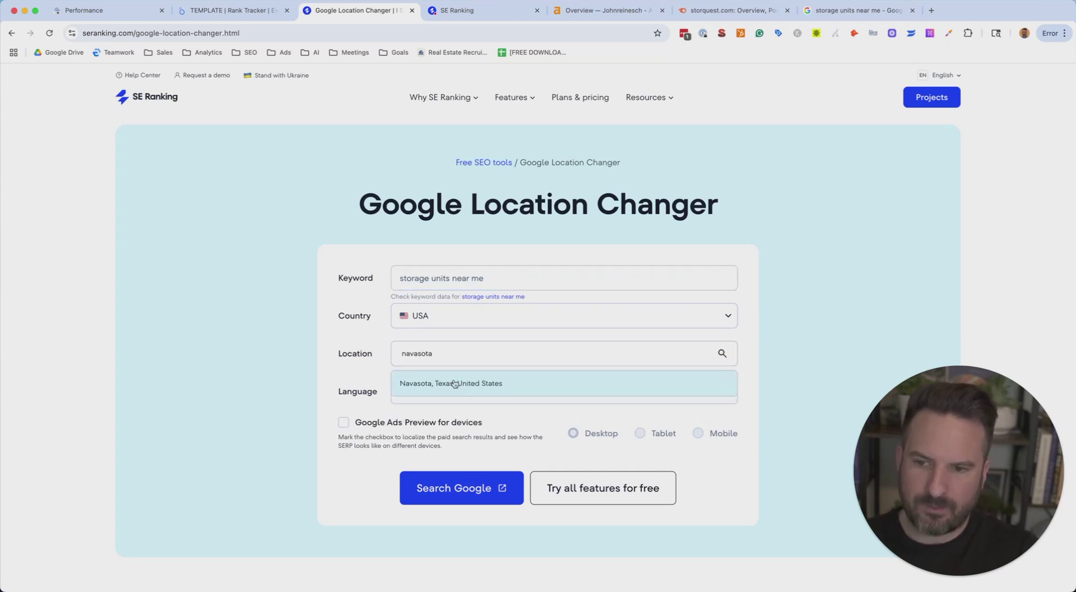
click(480, 377)
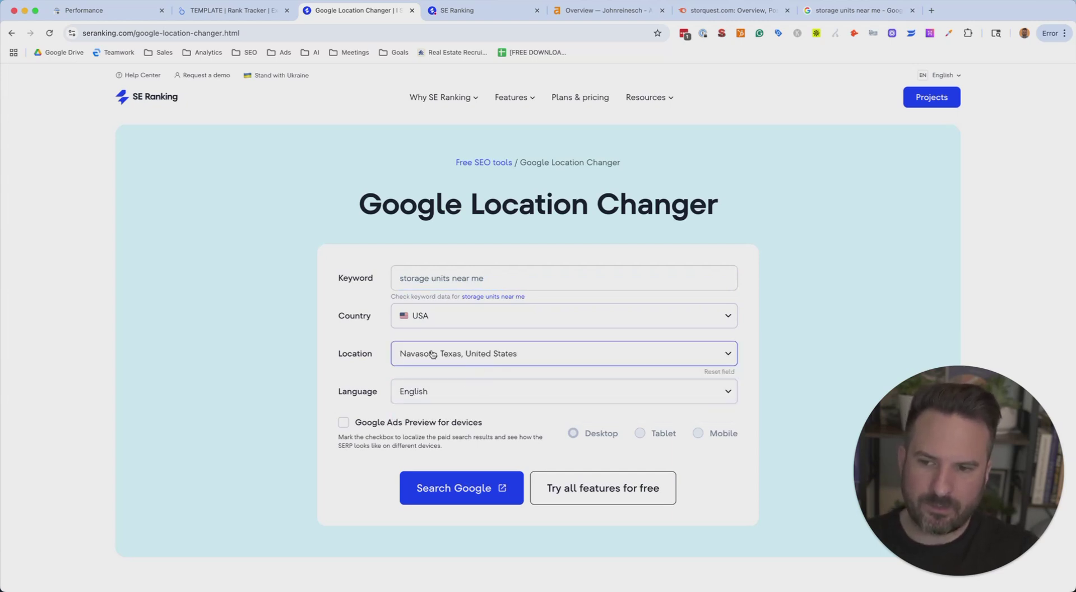
click(432, 487)
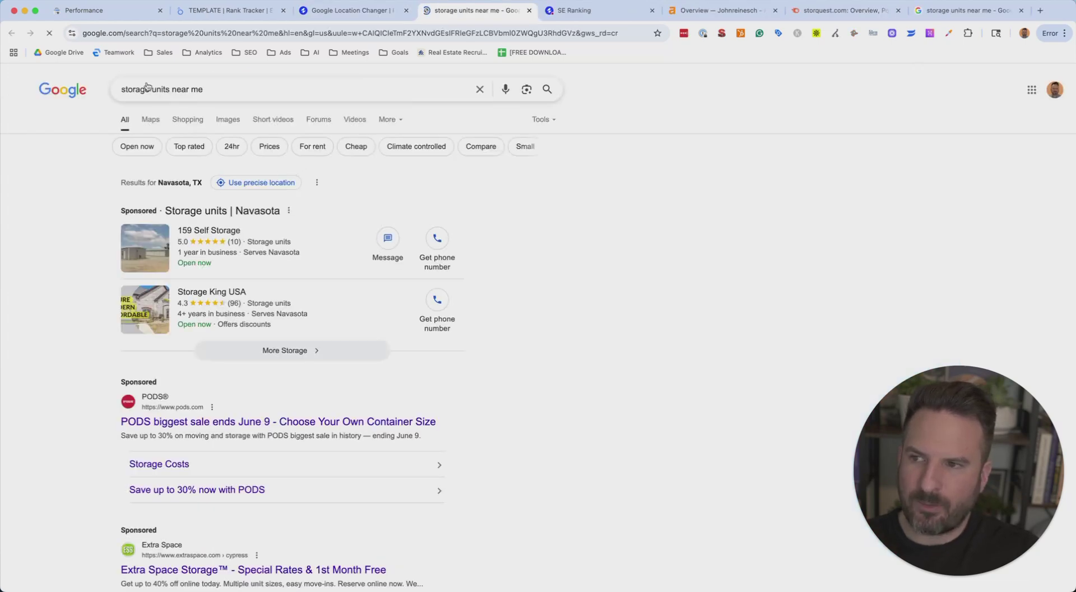
drag(165, 211, 311, 213)
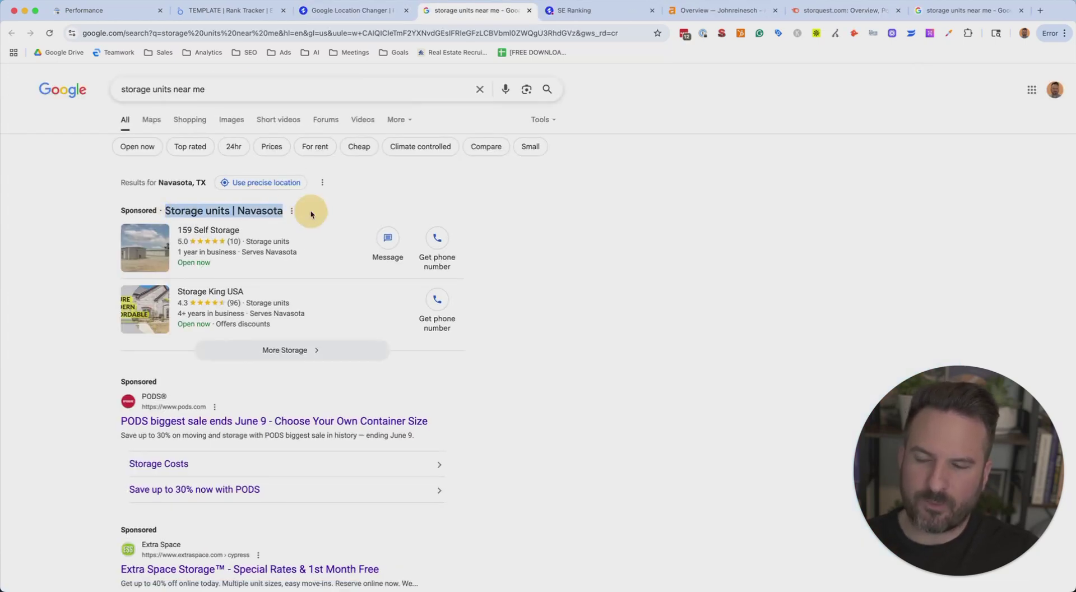
Compare the Navasota results for "storage units near me" with the regular Google results for the same keyword in the other tab
click(700, 217)
drag(112, 208, 635, 445)
scroll(706, 271, down, 3)
click(977, 5)
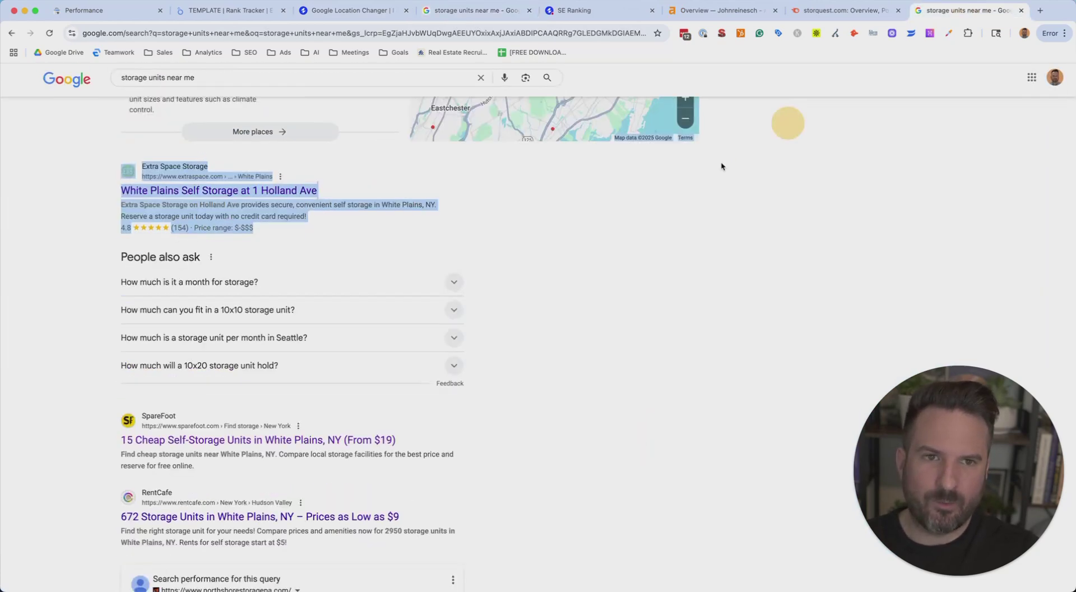
scroll(404, 281, up, 10)
drag(346, 365, 448, 498)
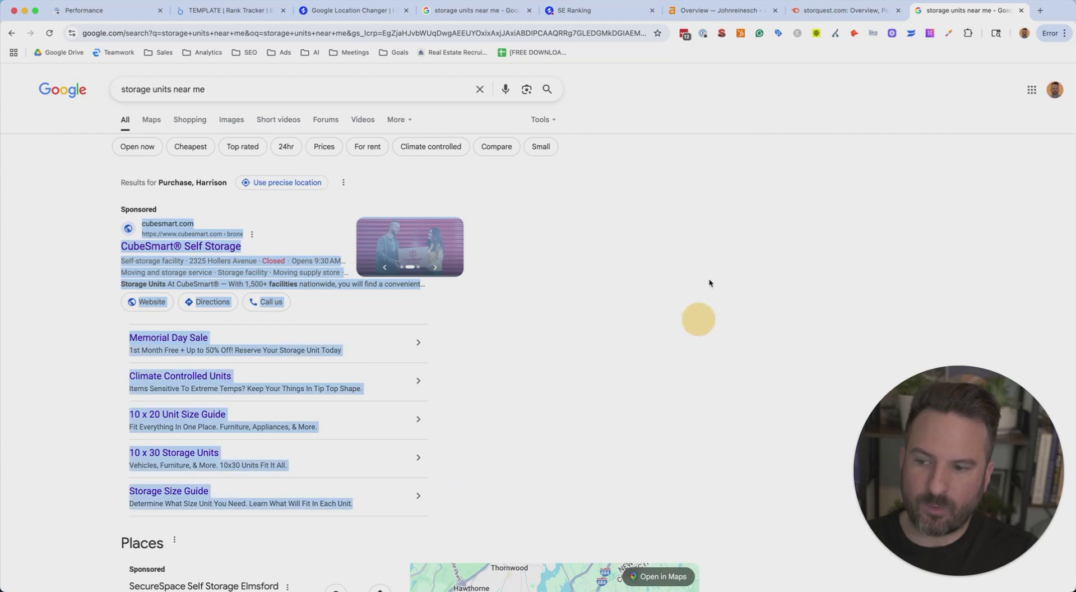
click(507, 14)
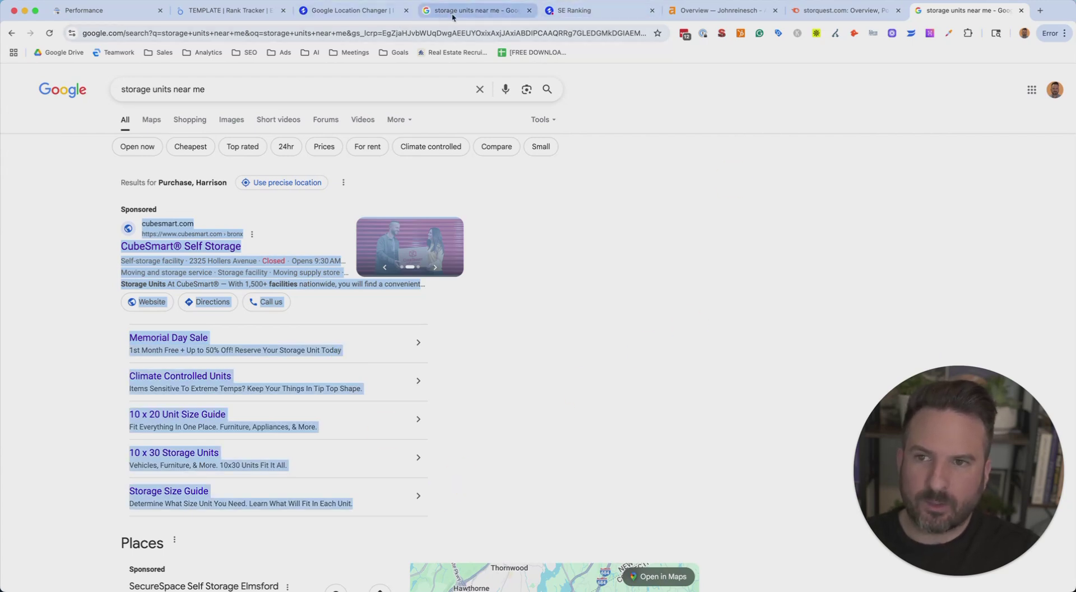
click(598, 198)
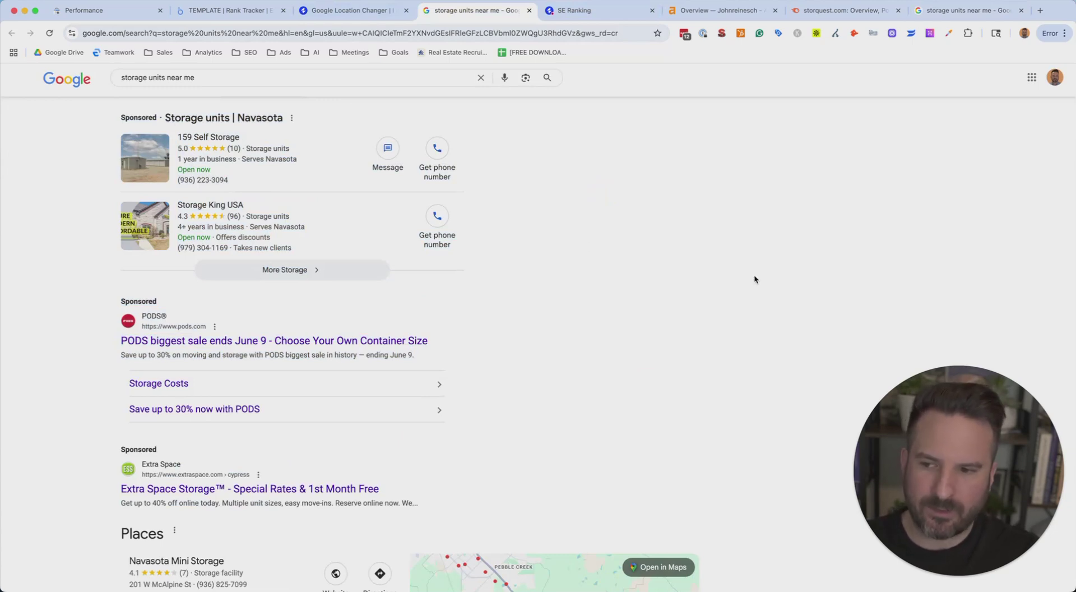
Examine the Places listings and the RentCafe, SpareFoot and 159 Self Storage organic results on the Navasota results page
scroll(745, 272, down, 1)
scroll(639, 242, down, 10)
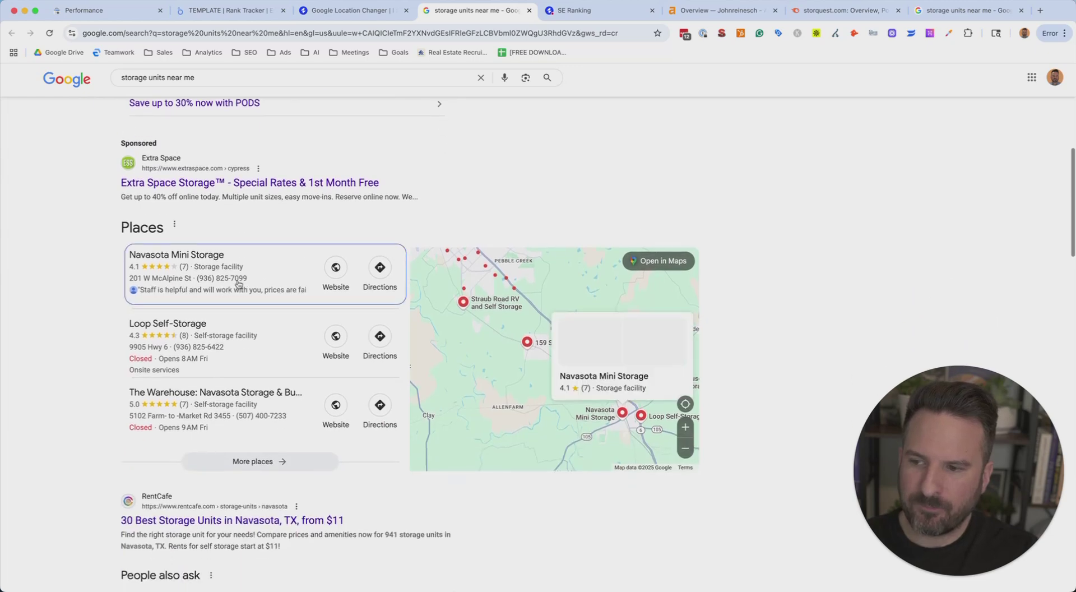
scroll(77, 358, down, 5)
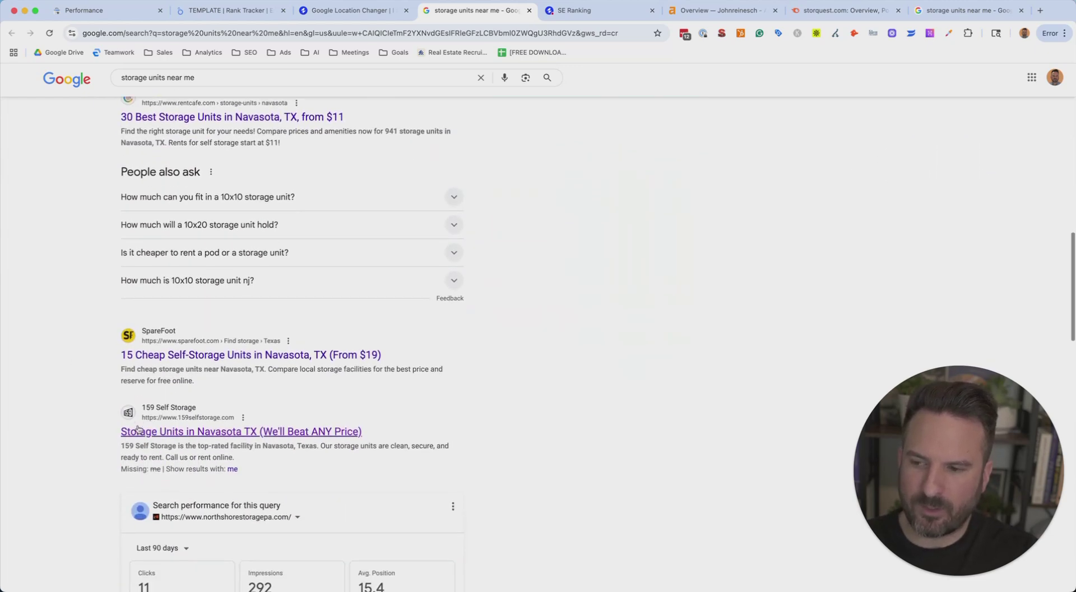
scroll(68, 391, down, 2)
scroll(45, 324, up, 5)
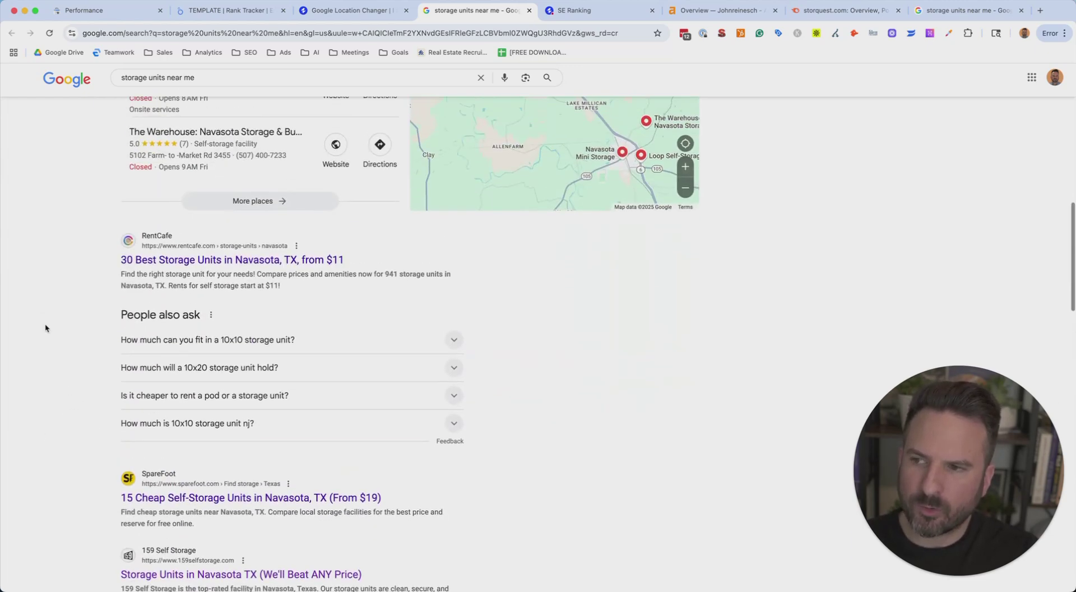
scroll(62, 263, down, 1)
click(257, 224)
drag(120, 459, 372, 457)
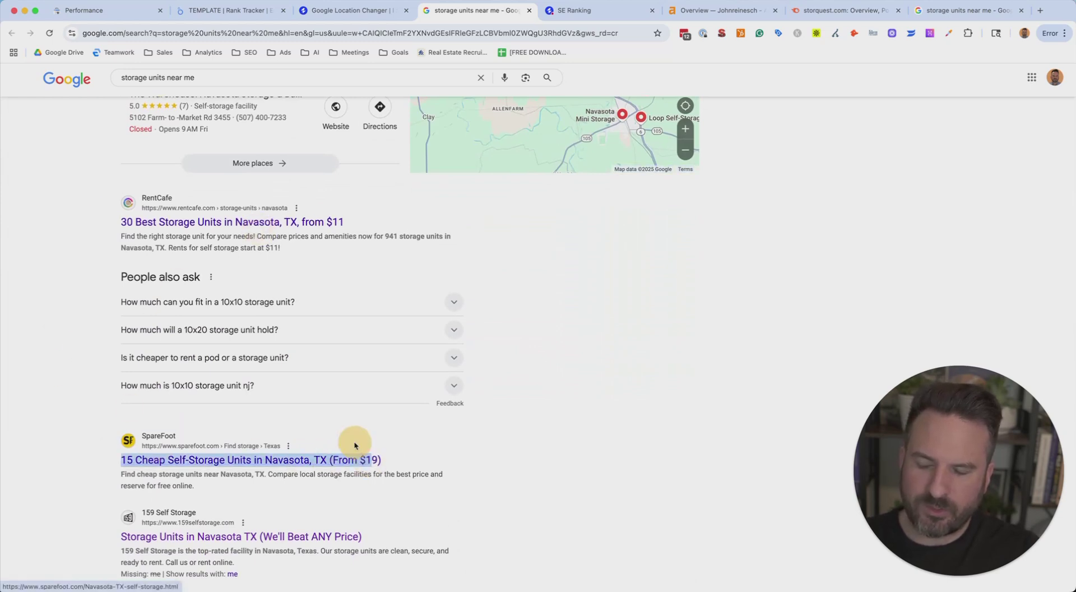
scroll(372, 457, down, 2)
drag(101, 413, 541, 455)
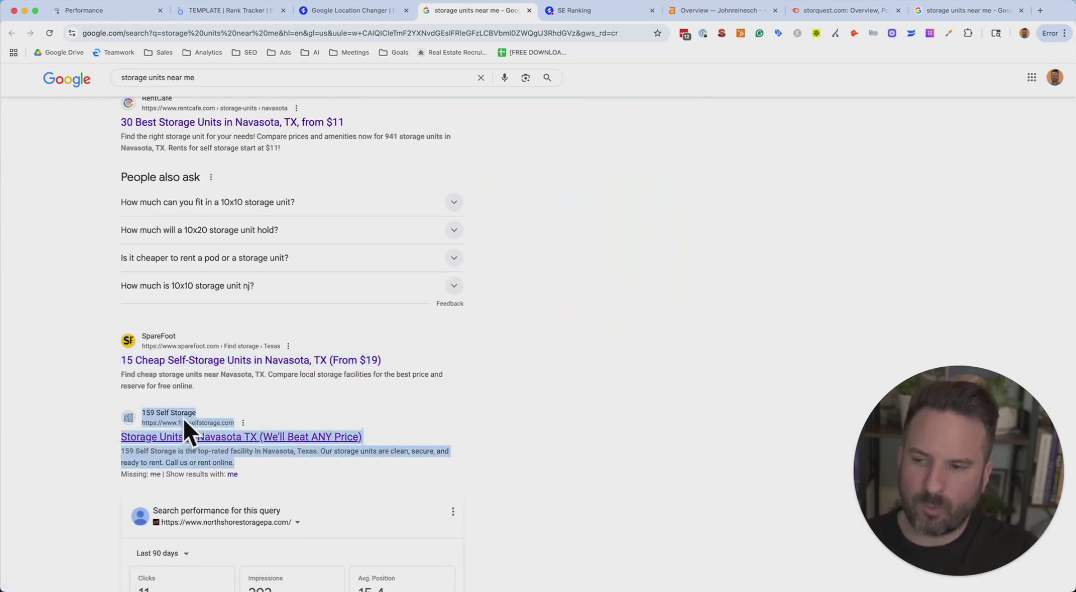
scroll(496, 426, down, 6)
scroll(646, 398, down, 2)
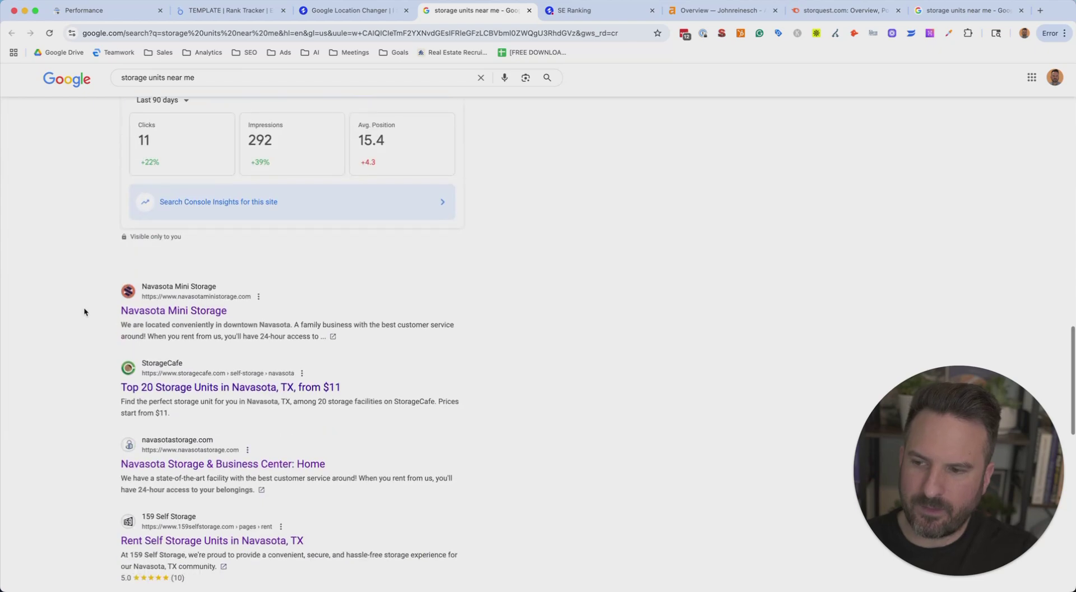
Check the lower organic results, including Navasota Mini Storage, and the site's search performance card for this query
scroll(64, 322, down, 2)
click(703, 346)
drag(77, 407, 140, 408)
scroll(709, 345, up, 7)
scroll(710, 345, down, 5)
drag(116, 280, 213, 281)
click(756, 358)
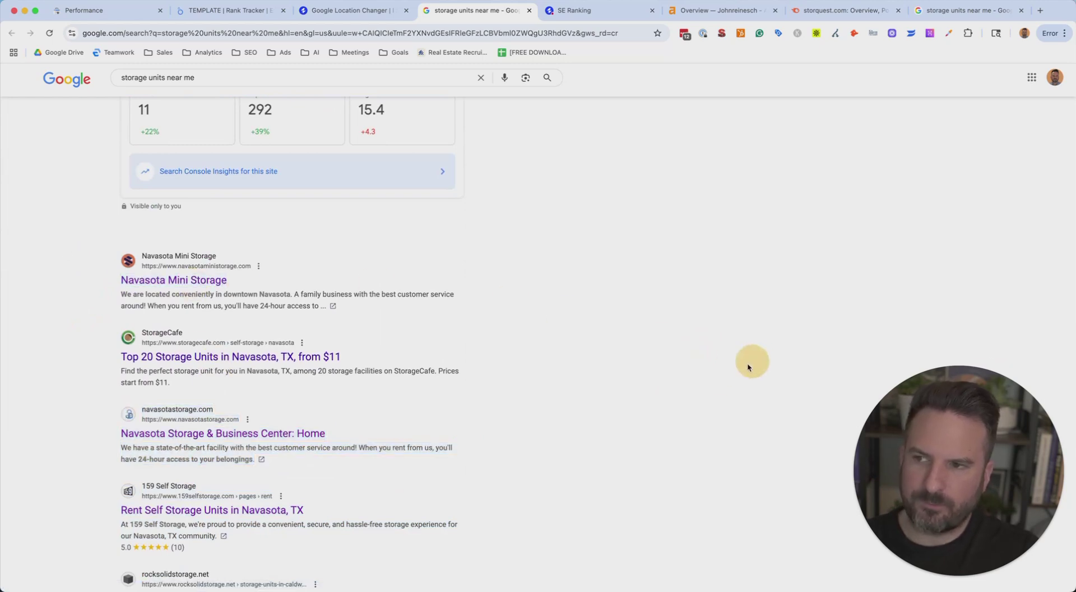
scroll(755, 357, up, 6)
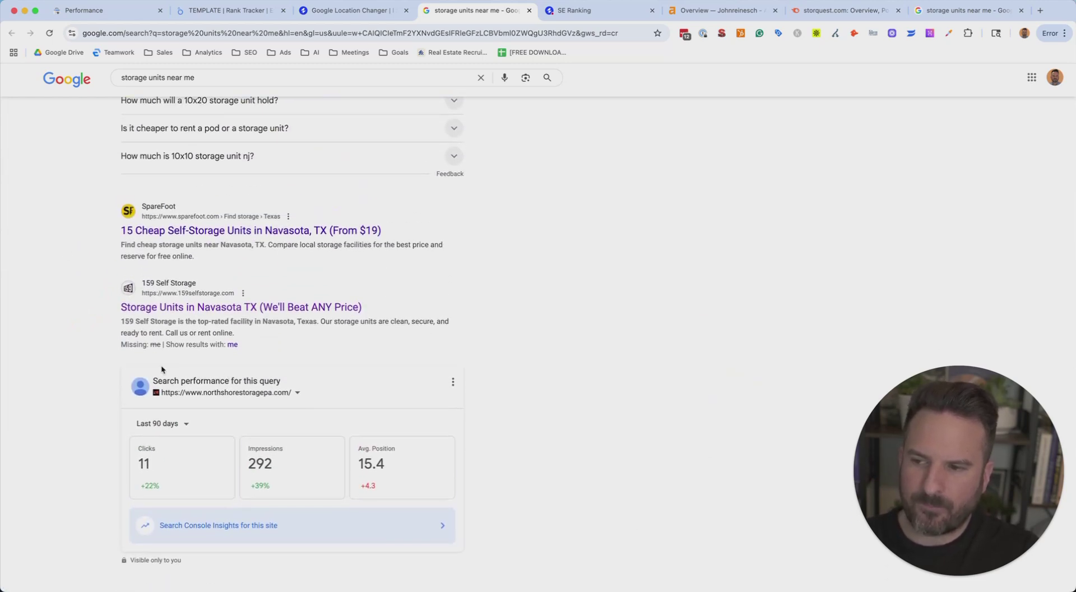
drag(158, 380, 292, 392)
scroll(617, 392, up, 5)
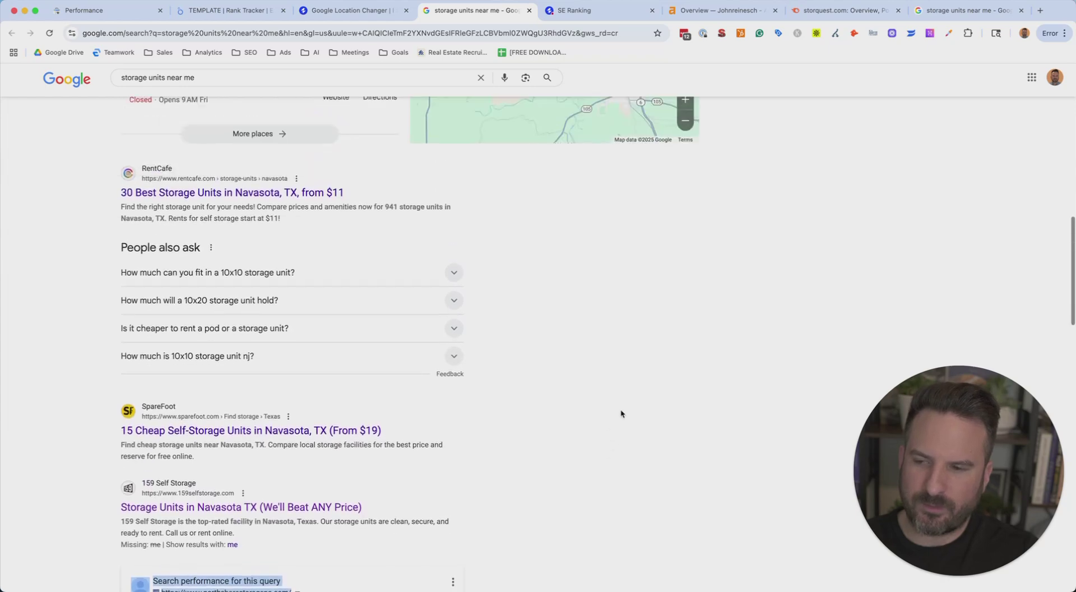
Look over the Places map listings and sponsored results for Navasota once more
scroll(619, 400, up, 7)
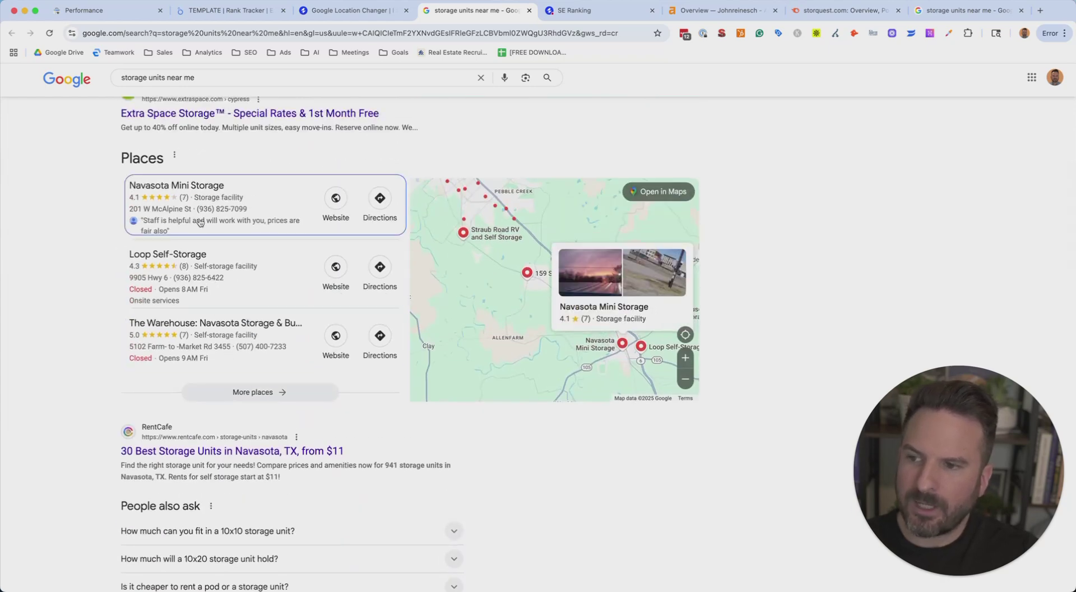
scroll(684, 251, up, 5)
scroll(639, 248, down, 6)
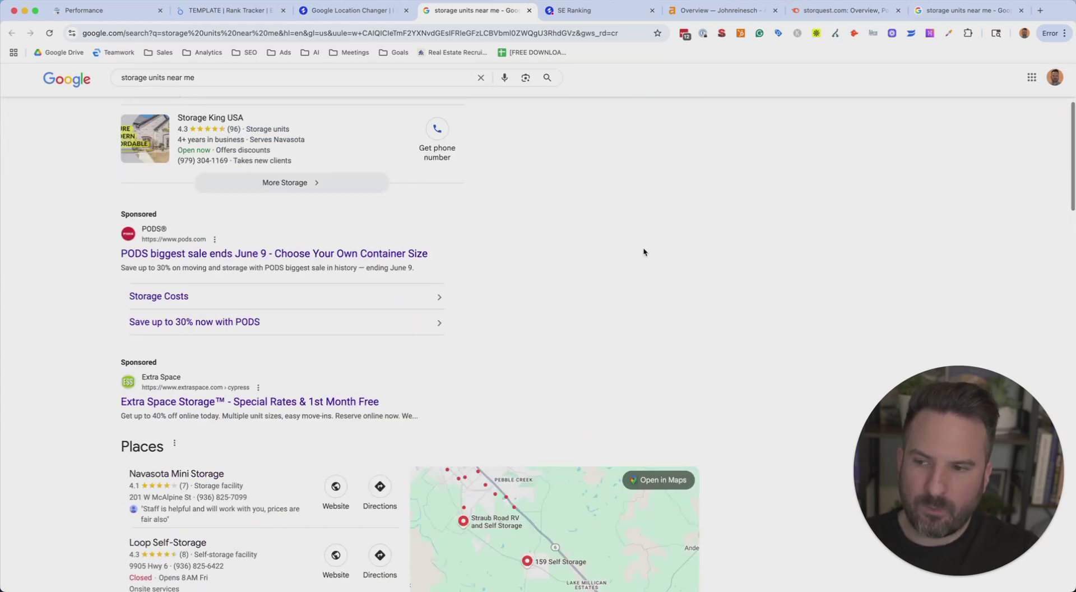
scroll(610, 204, down, 8)
Return to the Google Location Changer and review its keyword and location fields against the localized results, opening the location for editing
key(ctrl+shift+Tab)
click(492, 352)
click(450, 279)
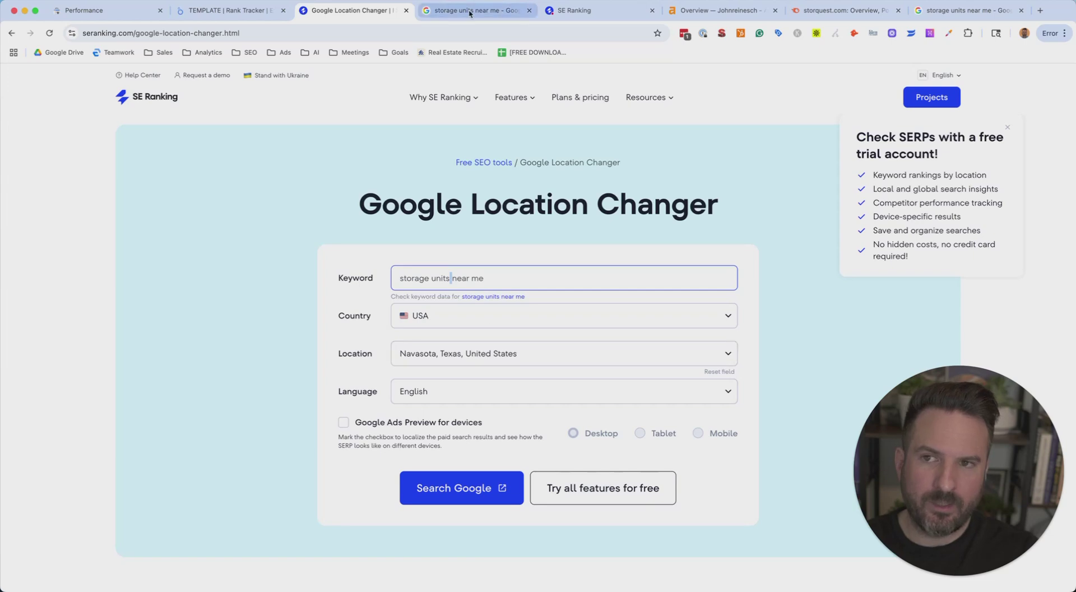
key(ctrl+Tab)
click(347, 11)
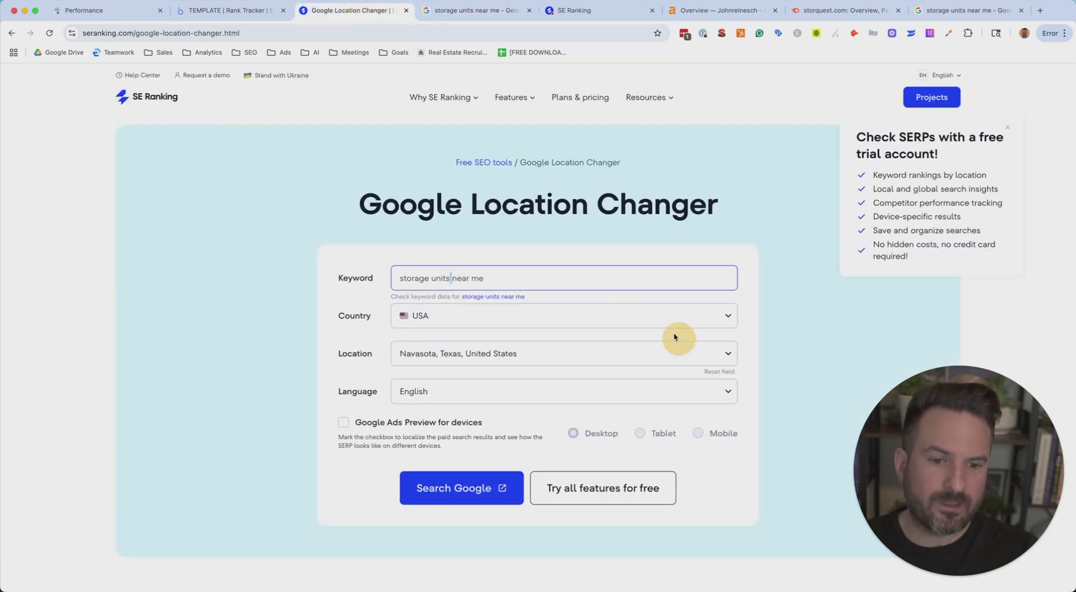
click(489, 359)
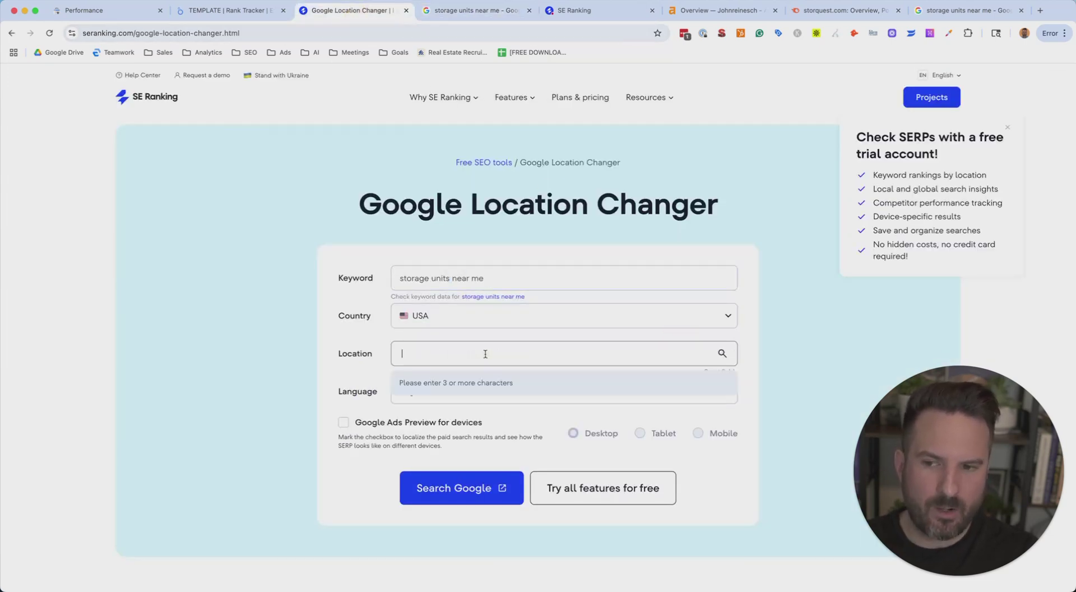
Reopen the localized Google results and review them from the search performance card up to the Navasota location label
click(474, 19)
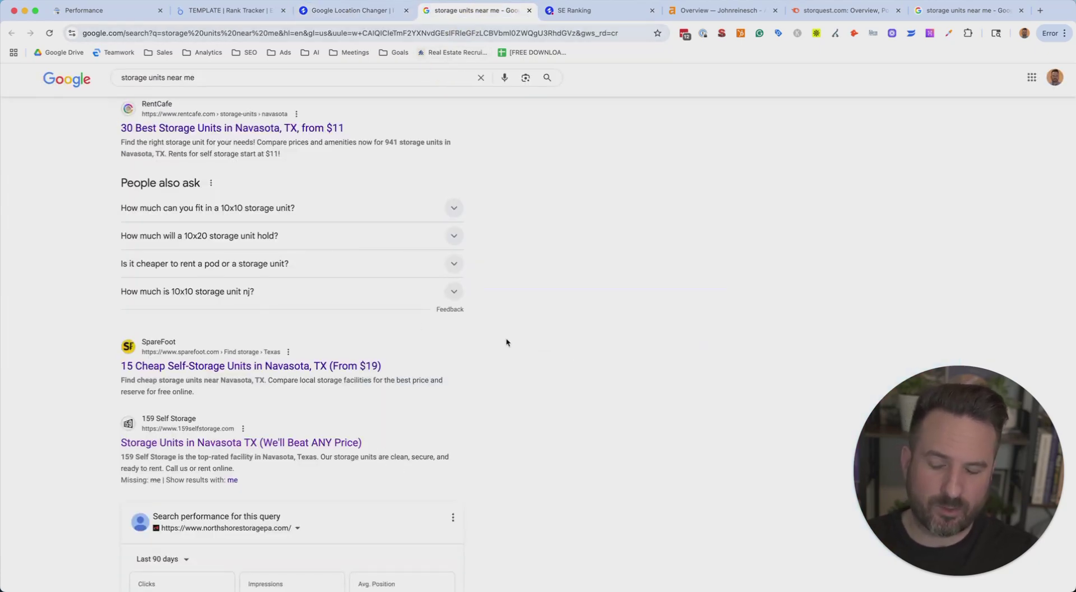
scroll(560, 355, down, 3)
scroll(546, 355, down, 2)
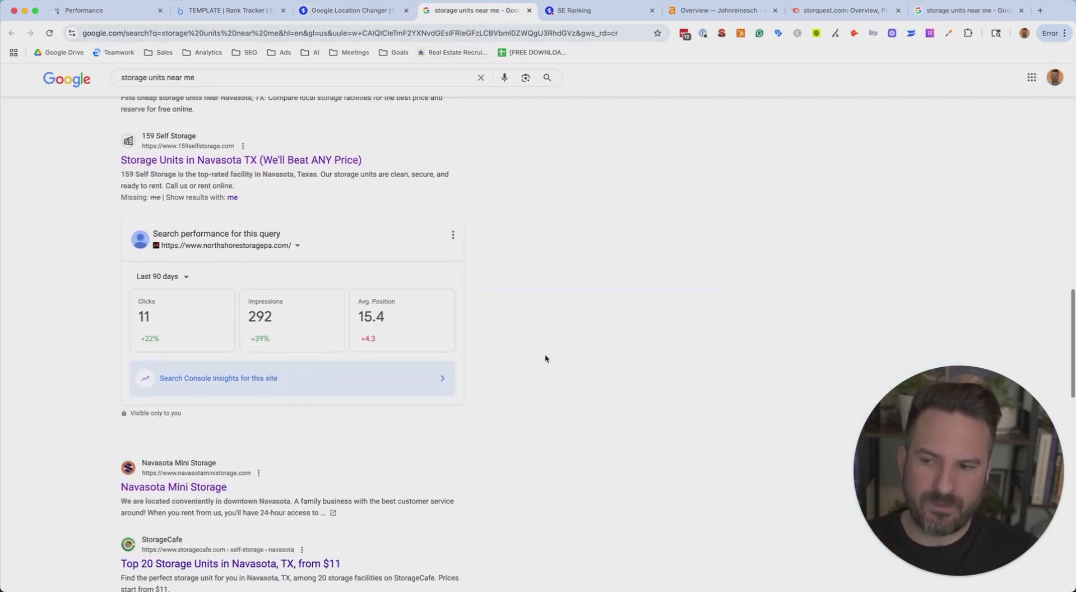
scroll(546, 355, up, 8)
scroll(336, 234, down, 1)
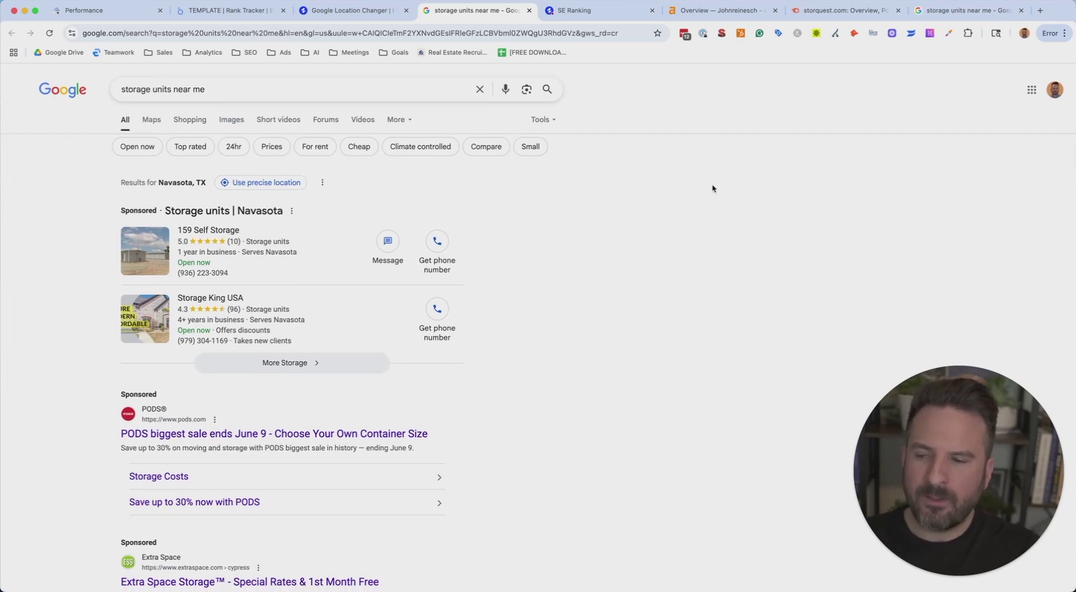
Return to the Google Location Changer after a last check of the results, close the location list and dismiss the free trial offer
click(351, 10)
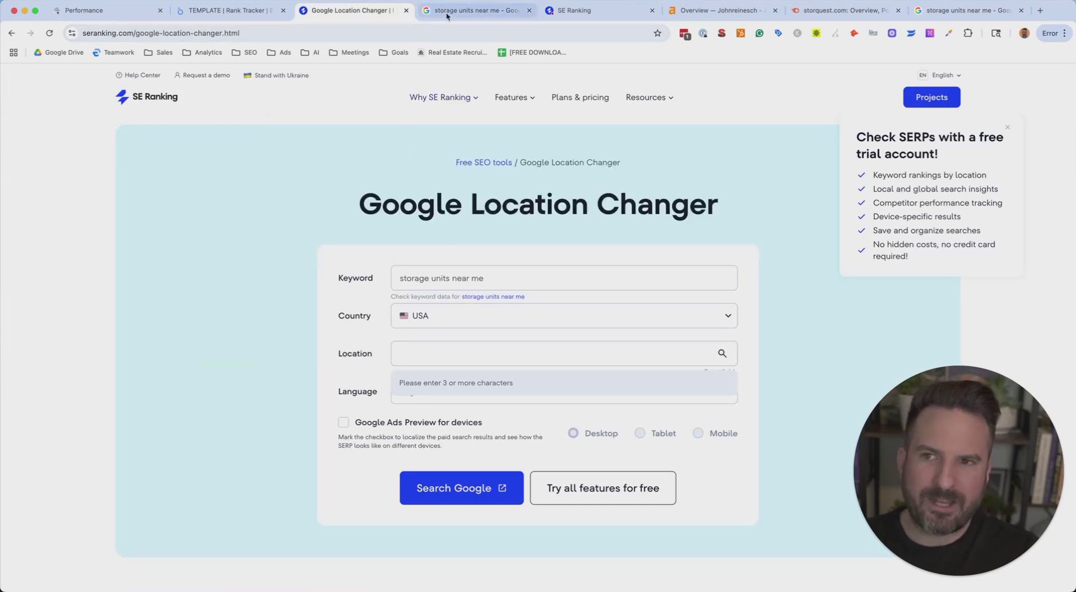
click(448, 13)
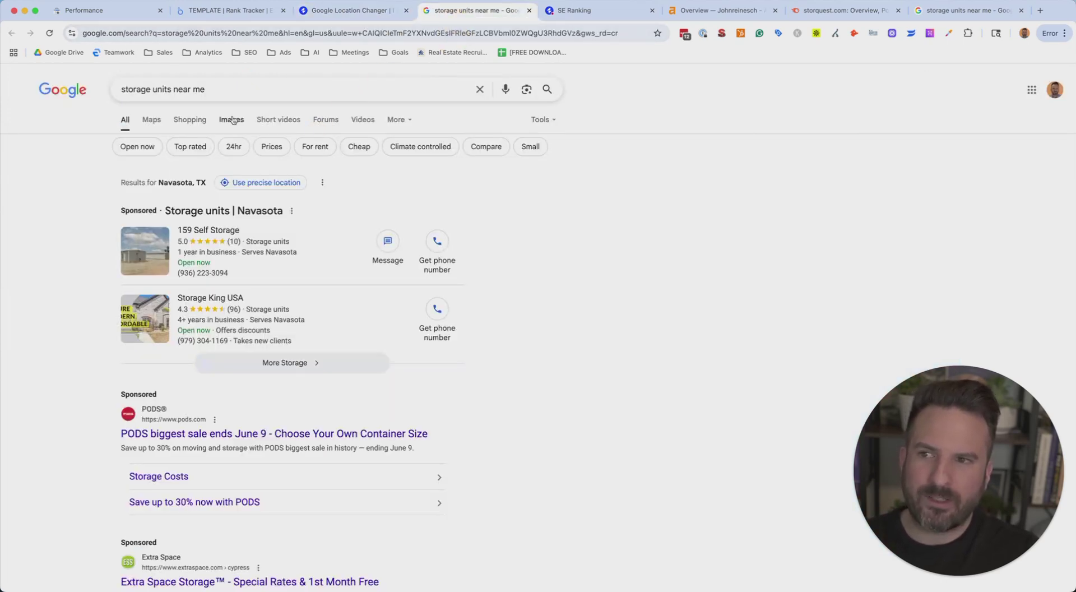
click(352, 10)
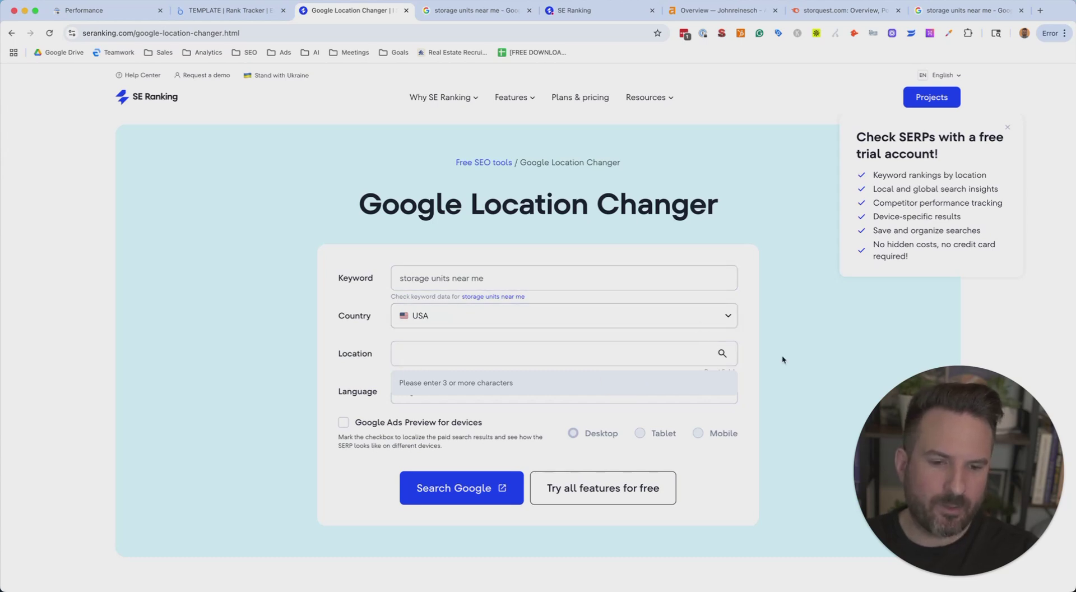
click(877, 345)
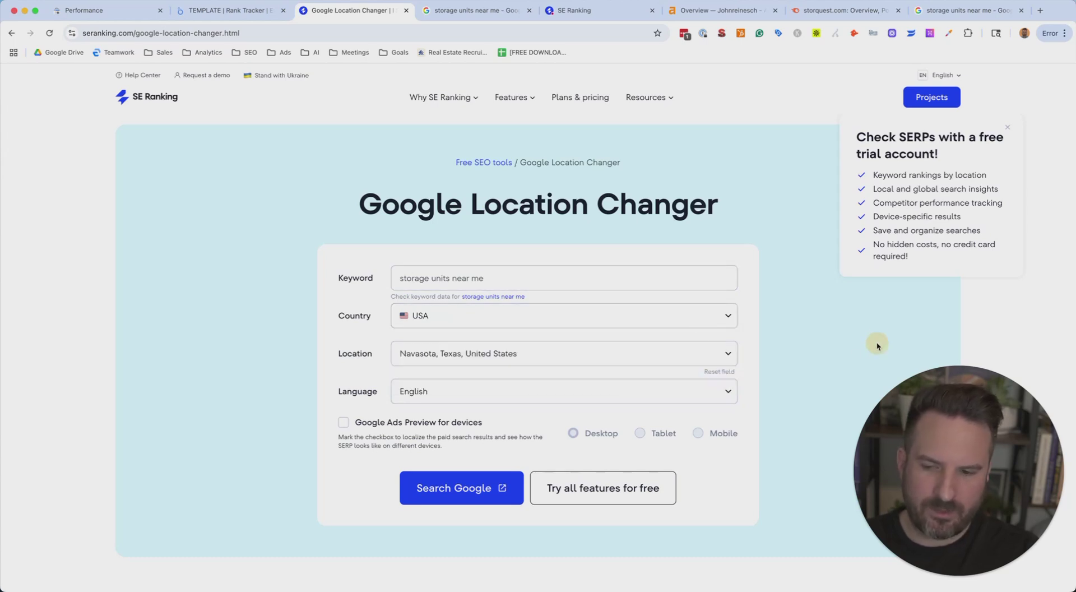
click(1006, 129)
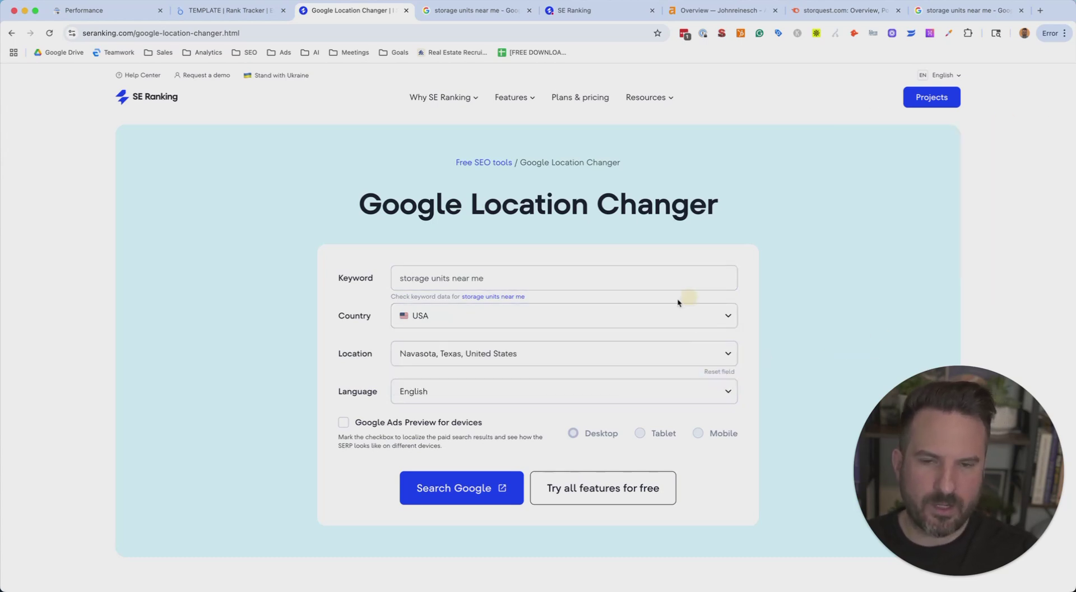
View the paid rank tracking dashboards in SE Ranking, Ahrefs and Semrush, and return to the SE Ranking rankings summary
click(580, 14)
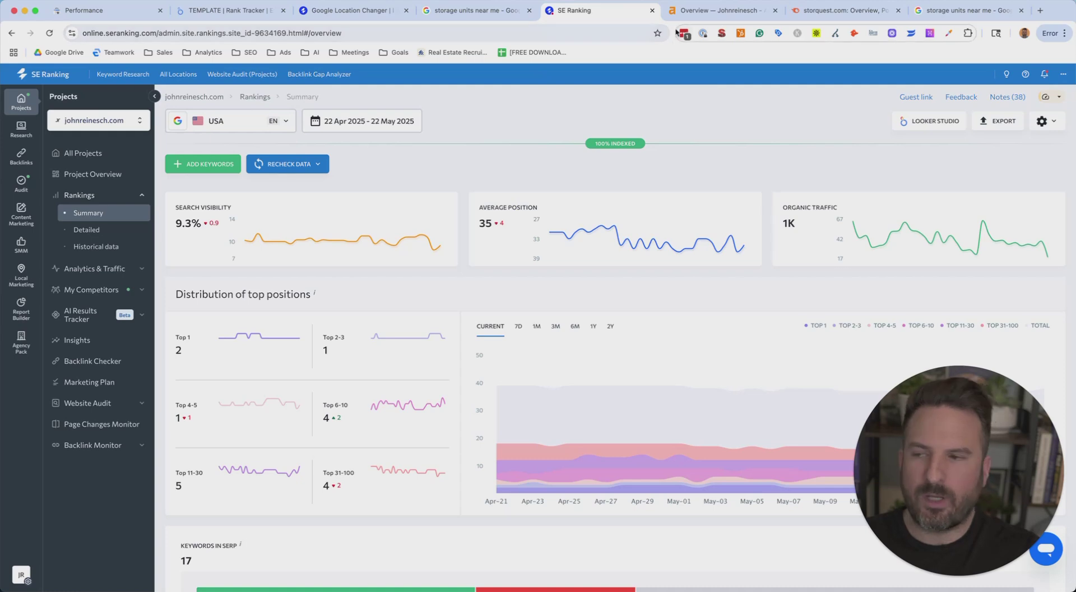
click(722, 10)
click(843, 10)
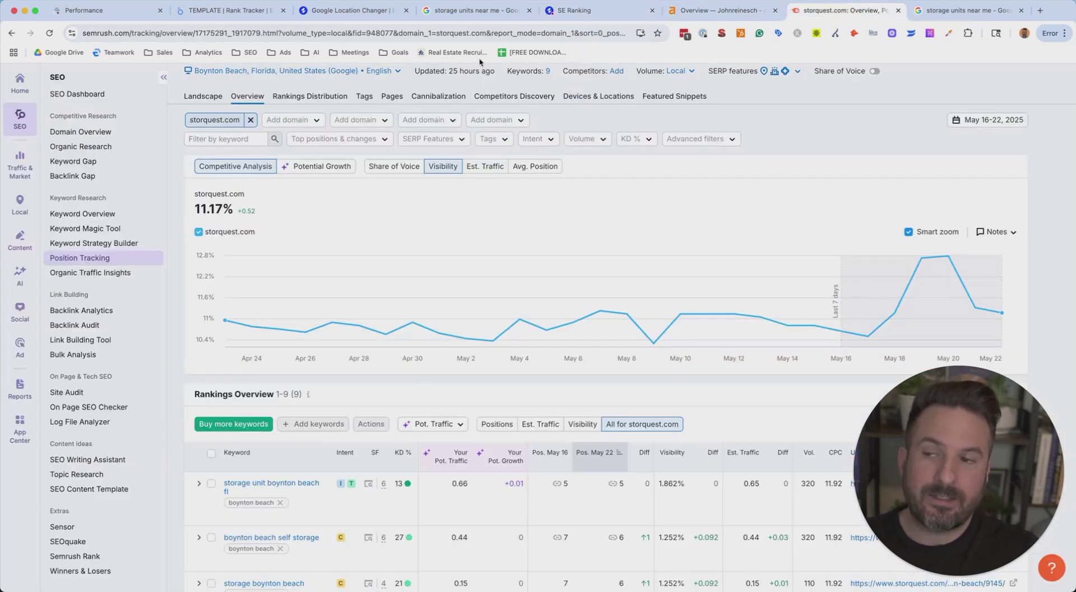
click(591, 11)
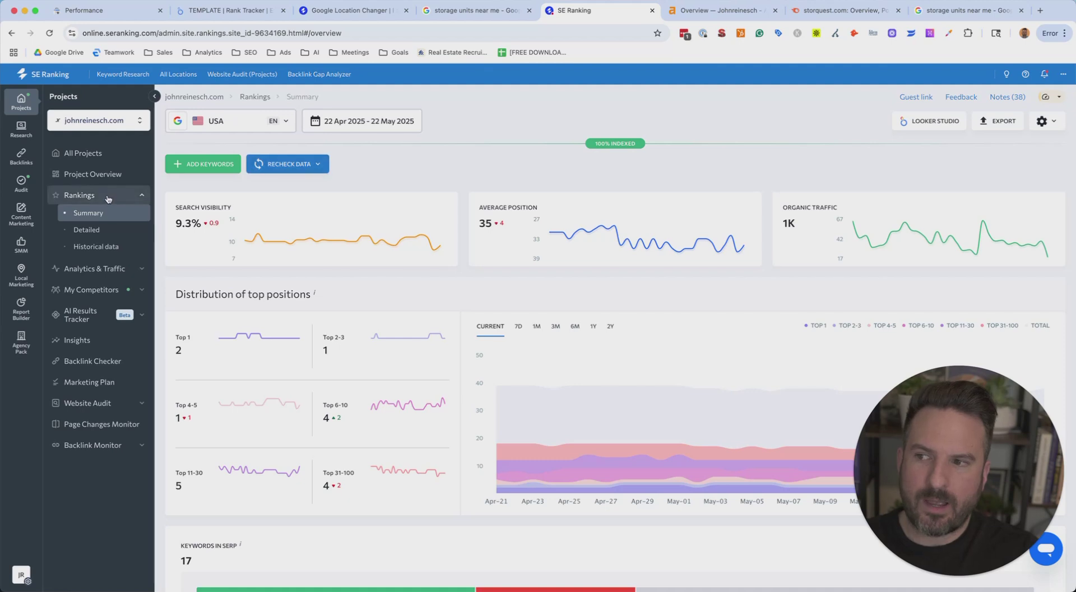
Switch to Google Search Console and look through the top queries in the three-month search performance report
mouse_move(351, 256)
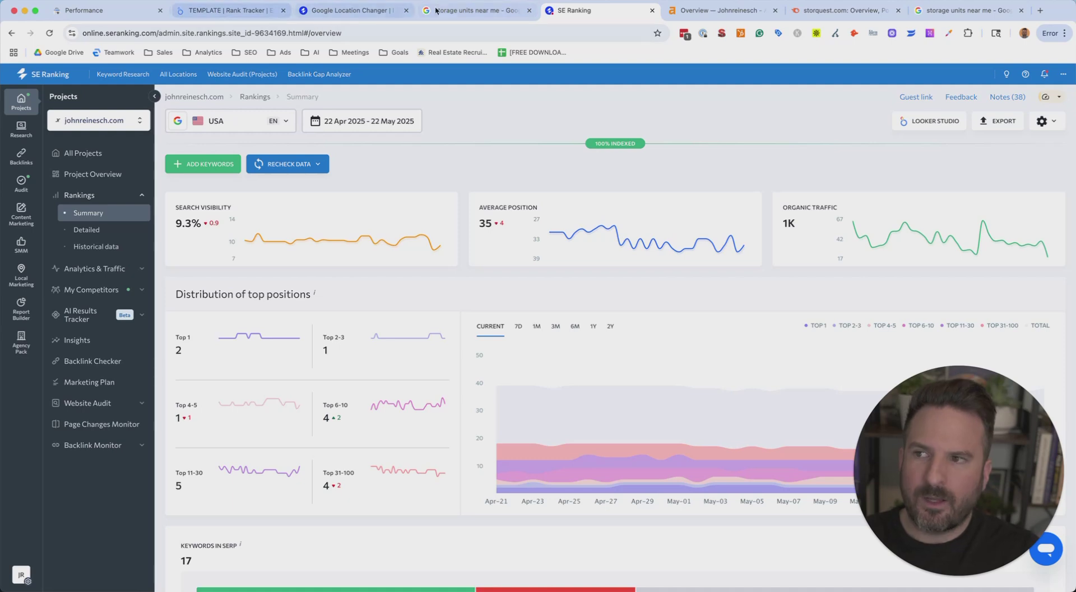
click(84, 10)
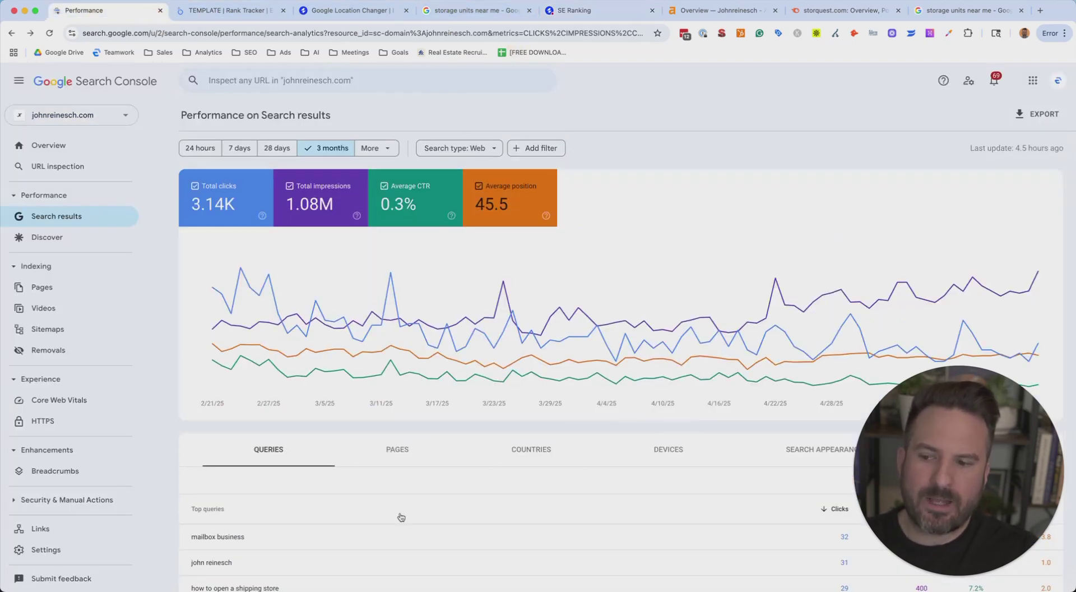
scroll(236, 529, down, 10)
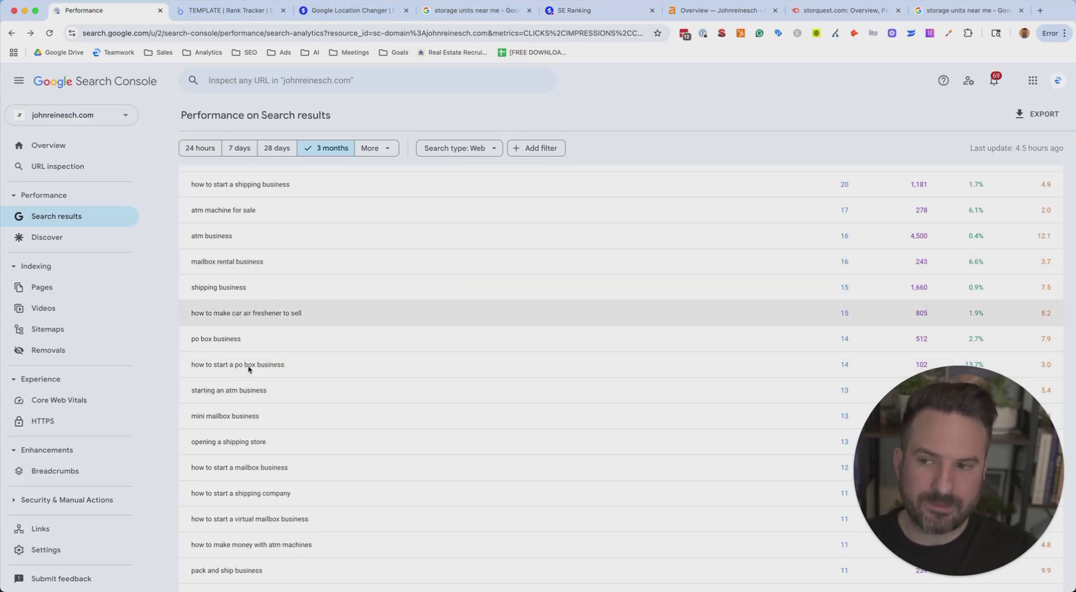
scroll(337, 386, up, 4)
scroll(352, 395, up, 5)
Revisit the SE Ranking, Ahrefs and Semrush tracking dashboards and return to the Search Console performance report
click(577, 13)
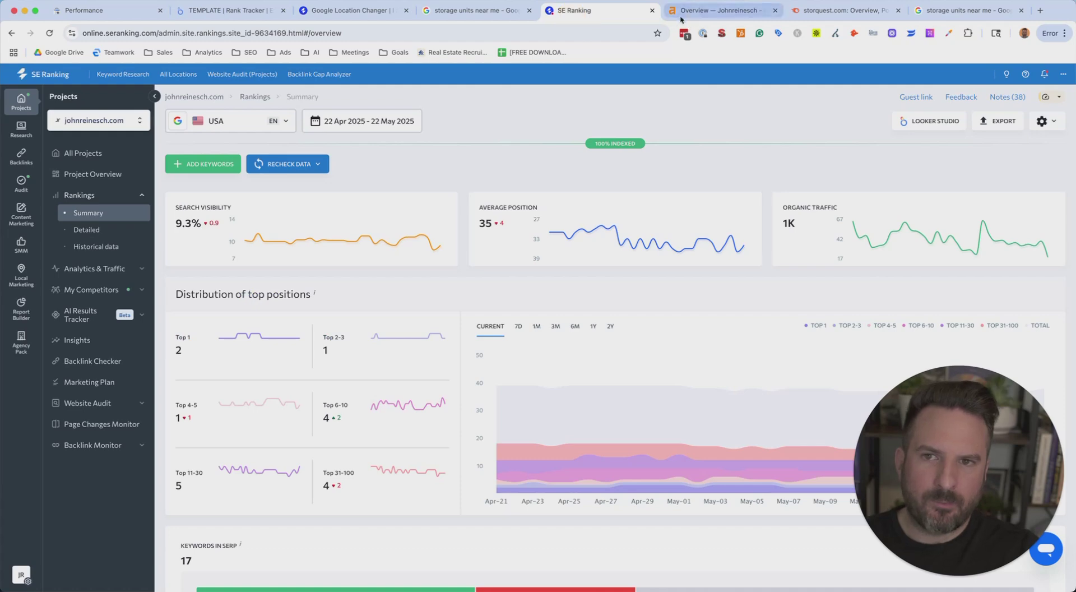
click(694, 12)
click(812, 12)
click(595, 12)
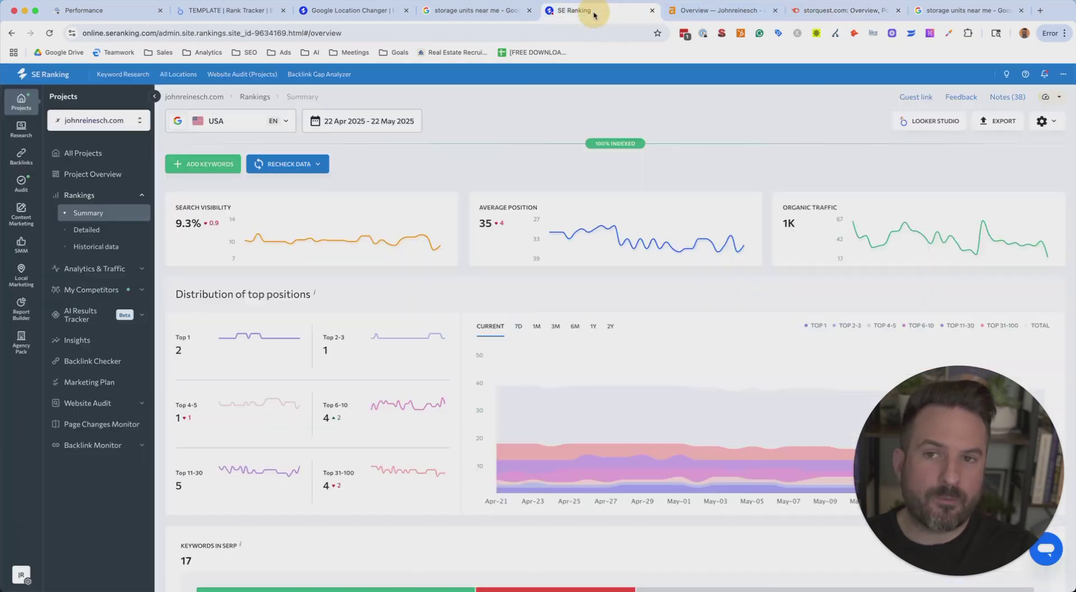
click(95, 12)
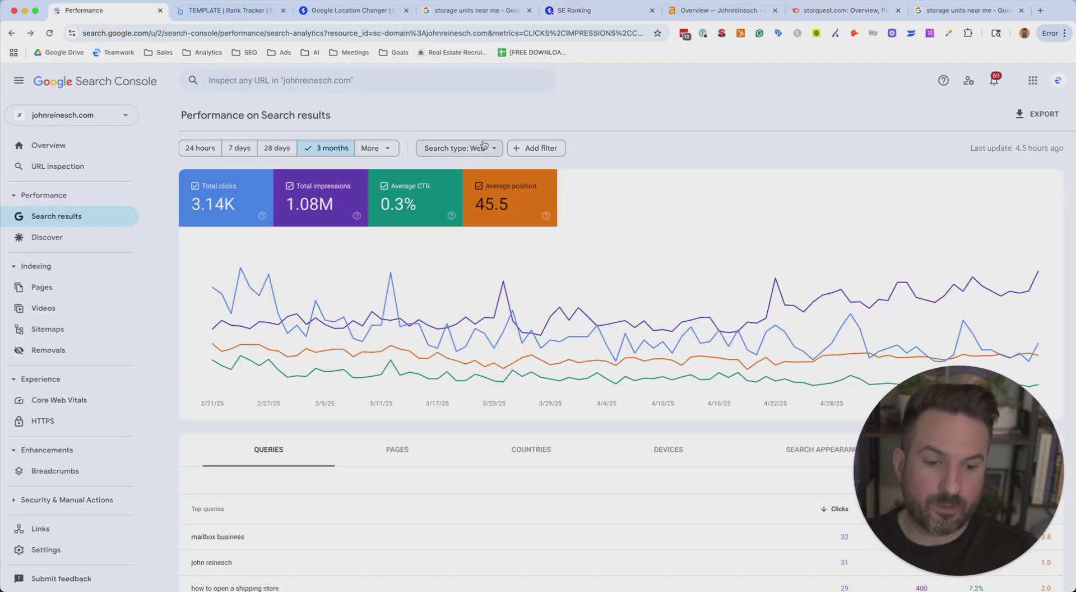
Switch to SE Ranking, open the form for adding keywords and review its search engine, keyword entry and keyword group options
click(559, 13)
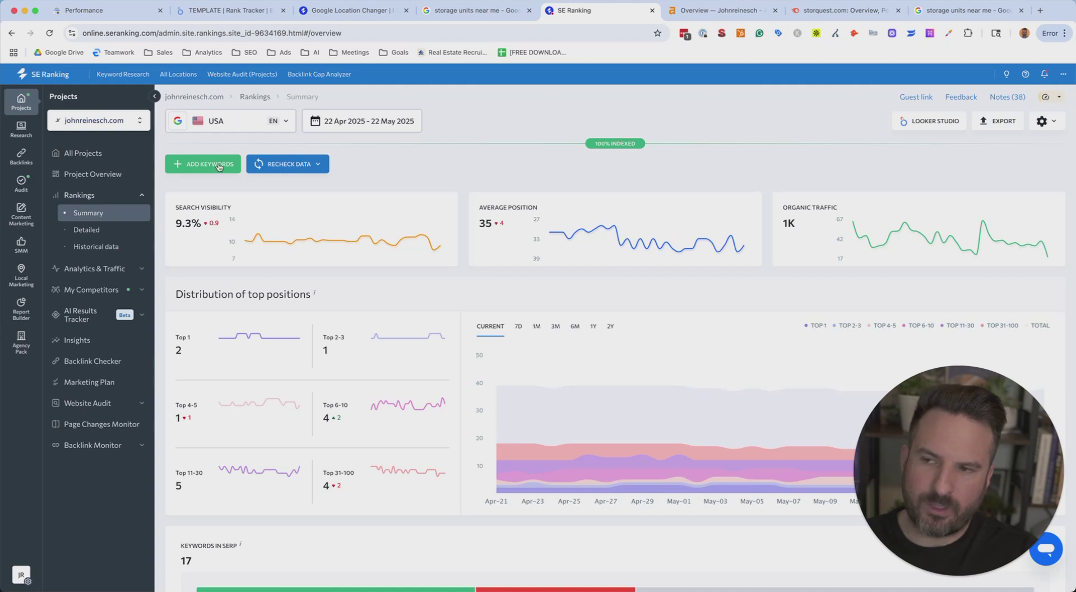
click(183, 171)
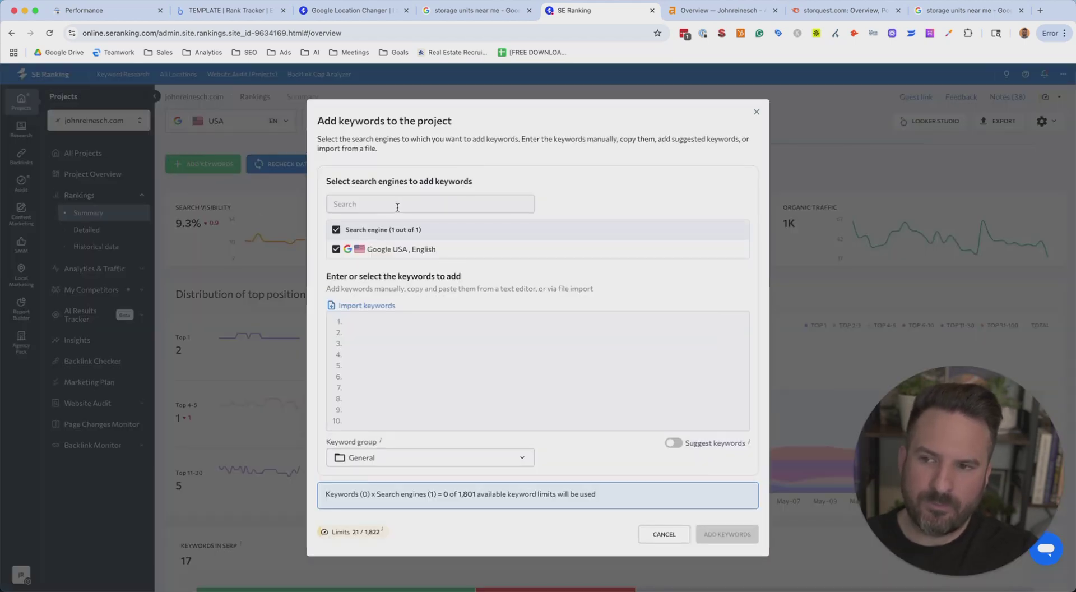
click(374, 354)
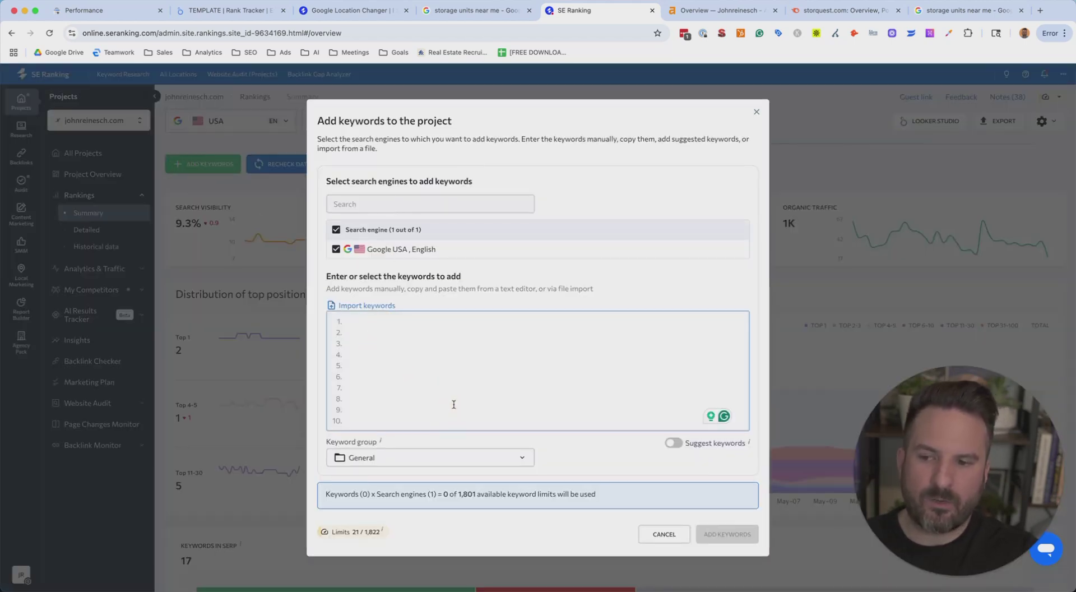
click(511, 456)
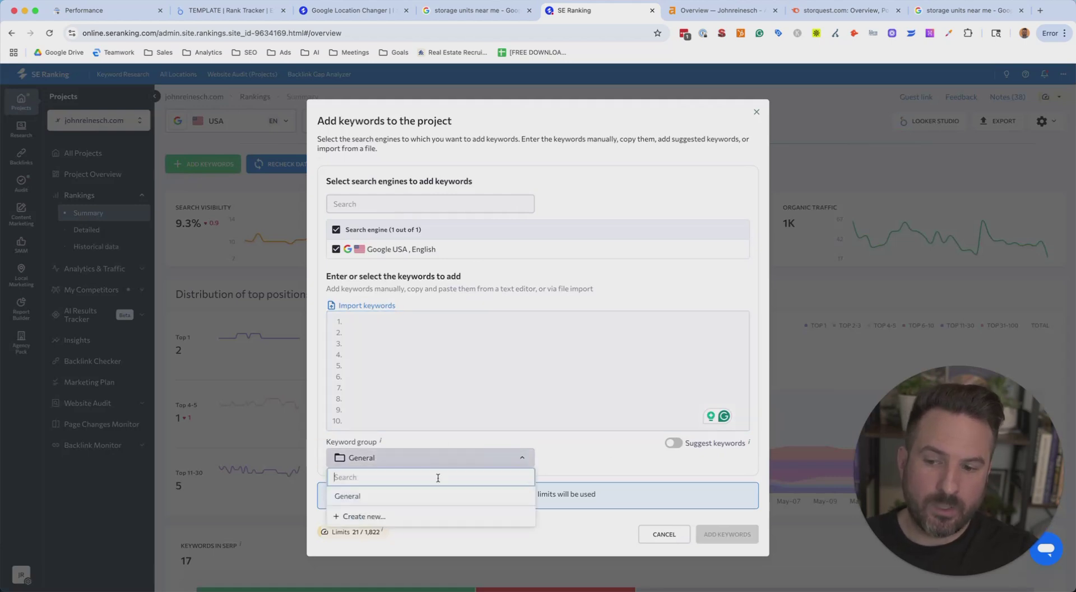
click(525, 460)
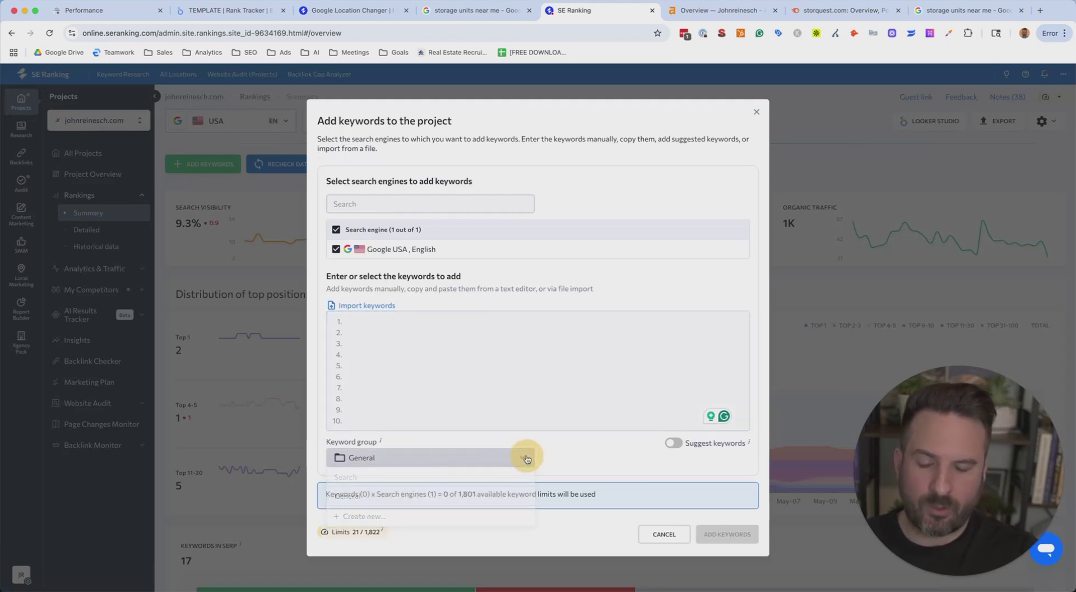
click(513, 398)
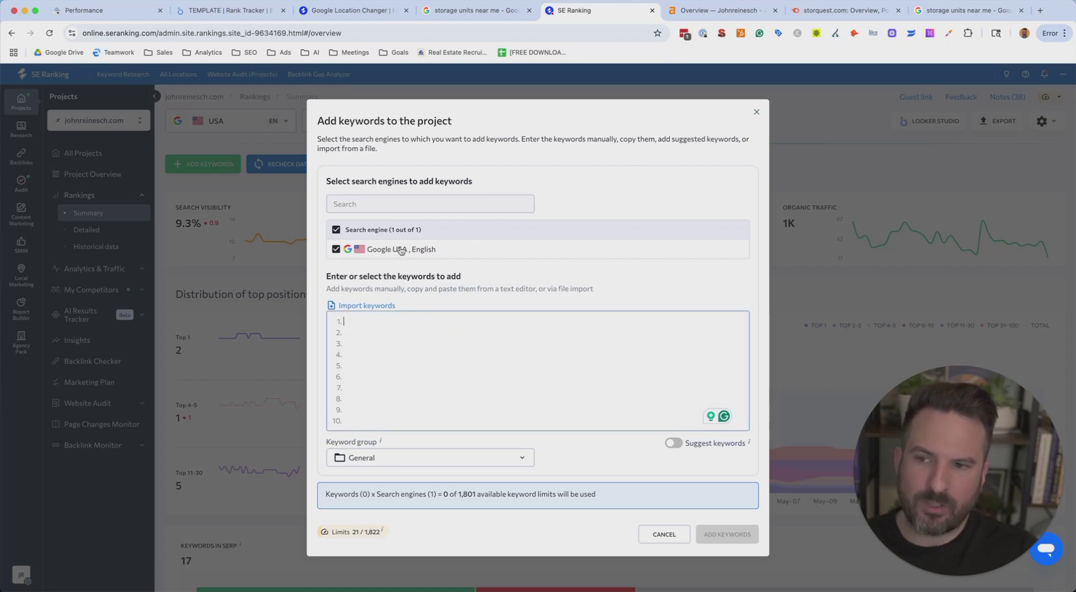
click(440, 206)
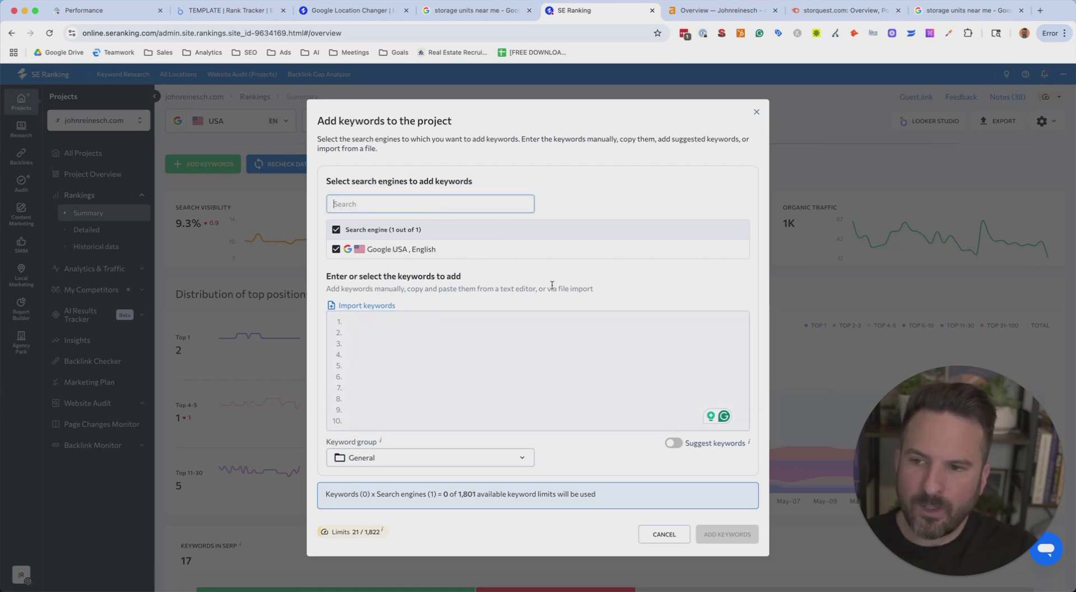
Enable keyword suggestions for the project's domain, browse the suggestions, mark three of them and close the form
click(674, 443)
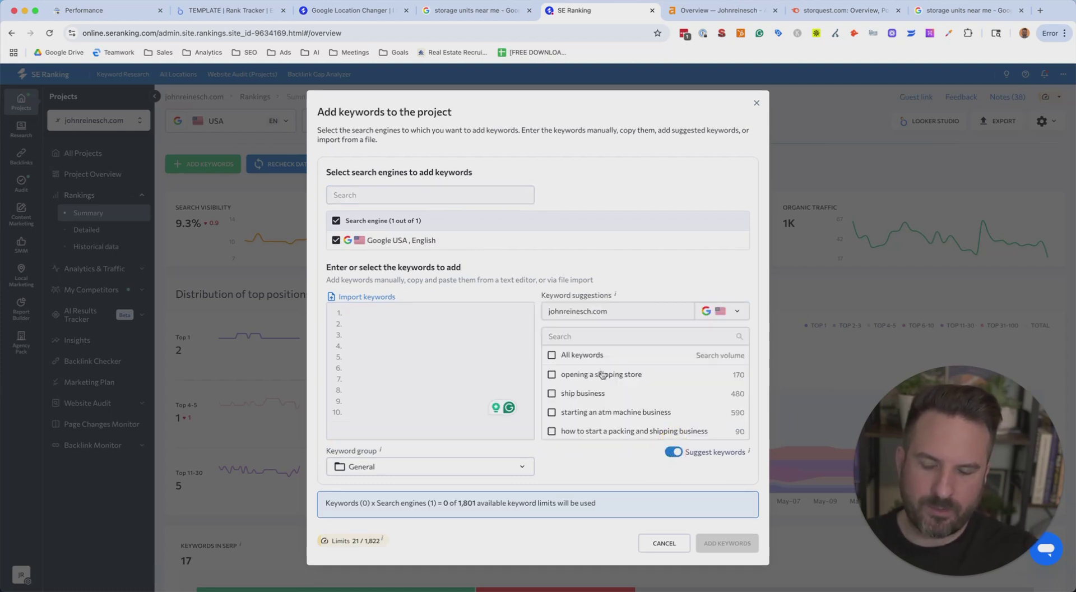
click(624, 312)
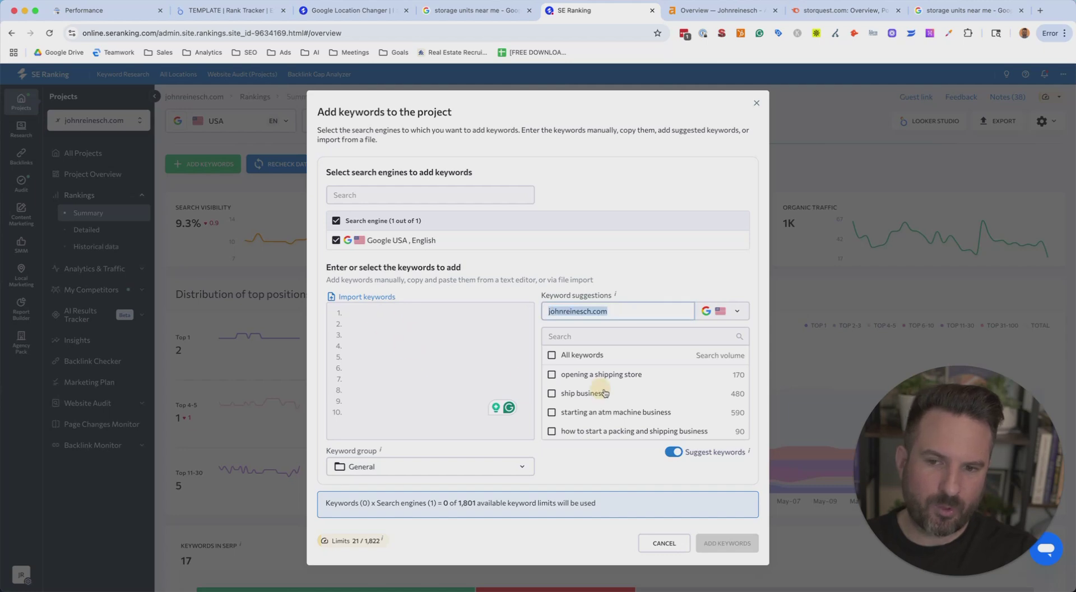
scroll(603, 393, down, 5)
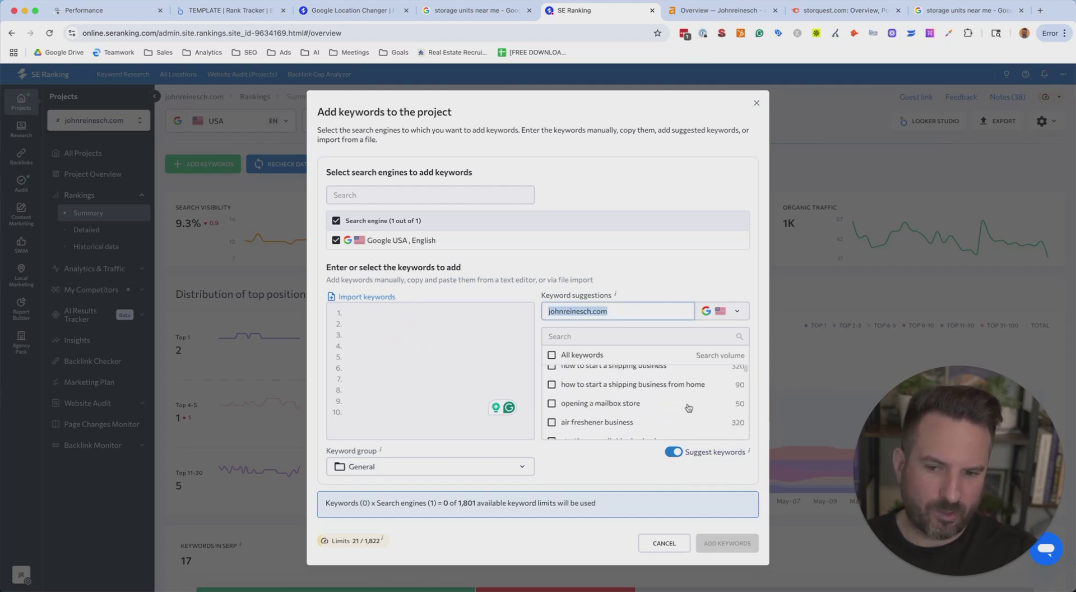
scroll(616, 386, down, 3)
click(551, 392)
click(552, 410)
click(551, 430)
click(701, 541)
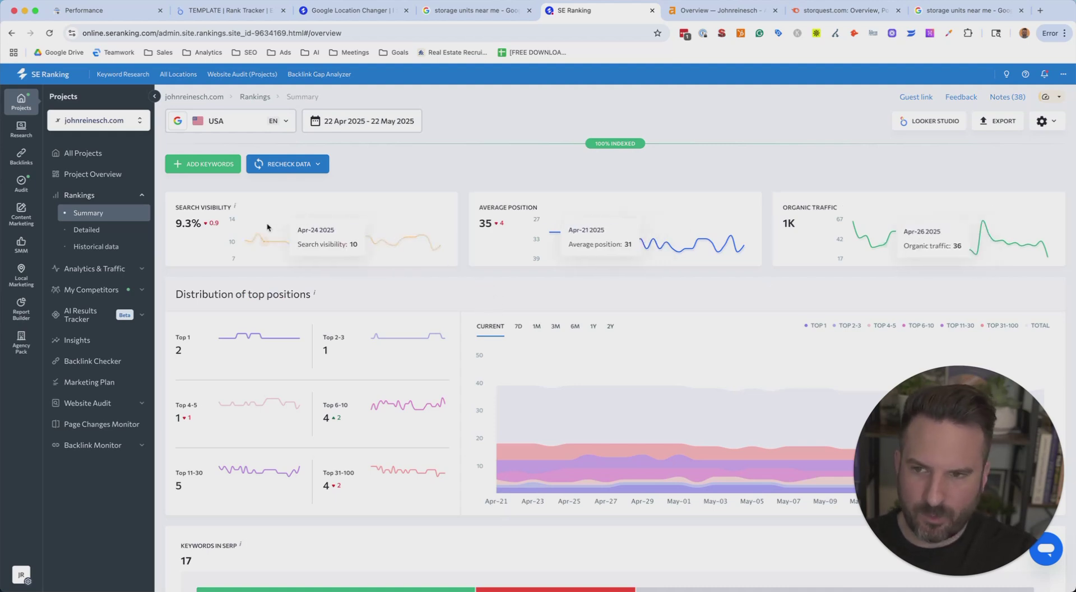
Look through the rankings summary, including top position distribution, SERP changes, keyword overview, pages, competitors and notes
scroll(719, 337, down, 1)
scroll(719, 338, down, 2)
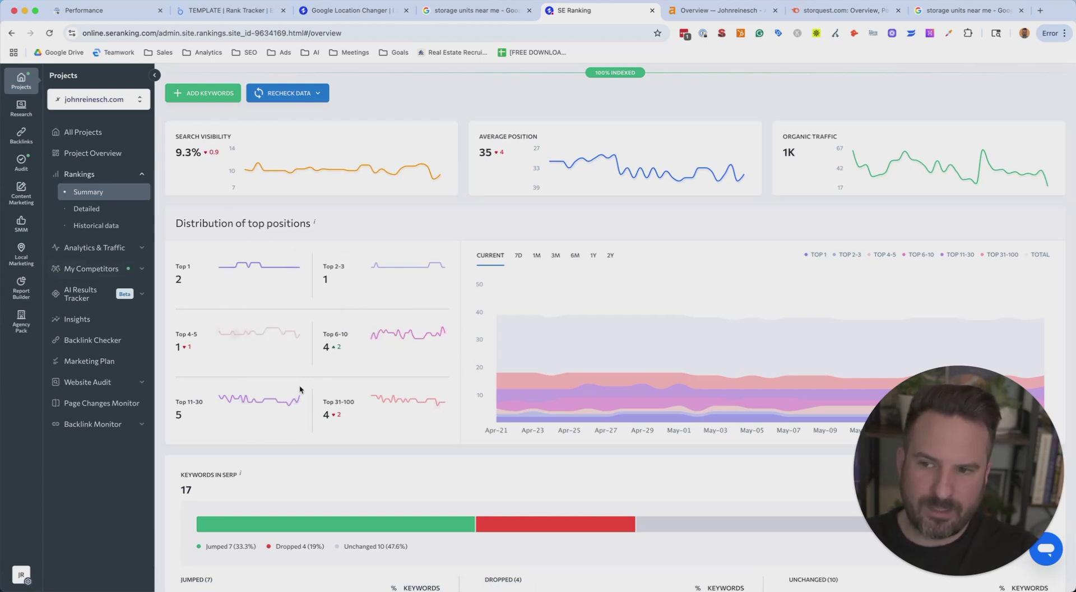
scroll(368, 329, down, 2)
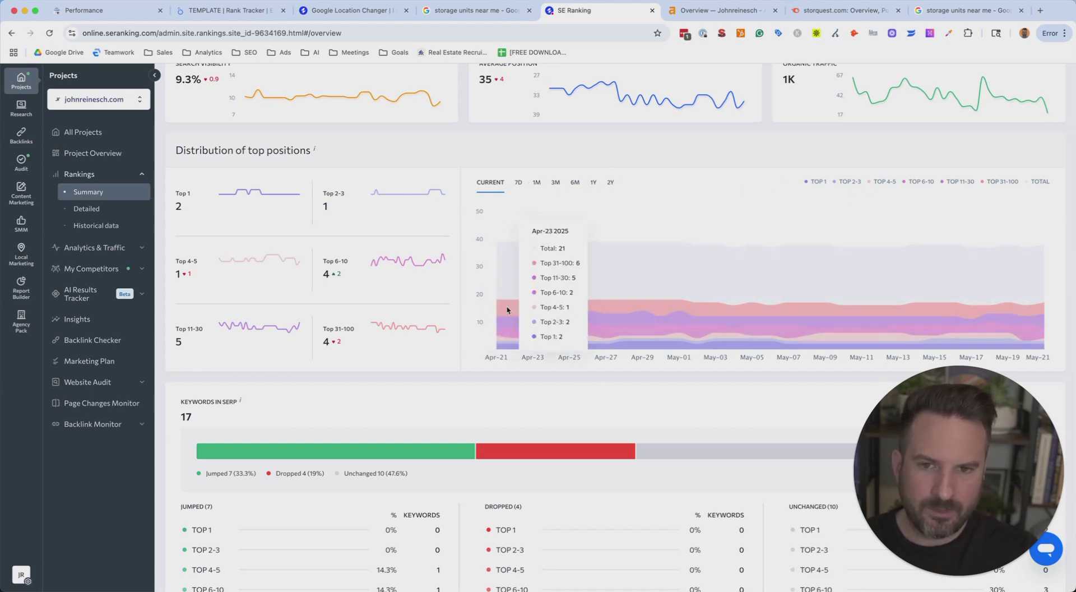
scroll(617, 252, down, 6)
scroll(303, 190, down, 1)
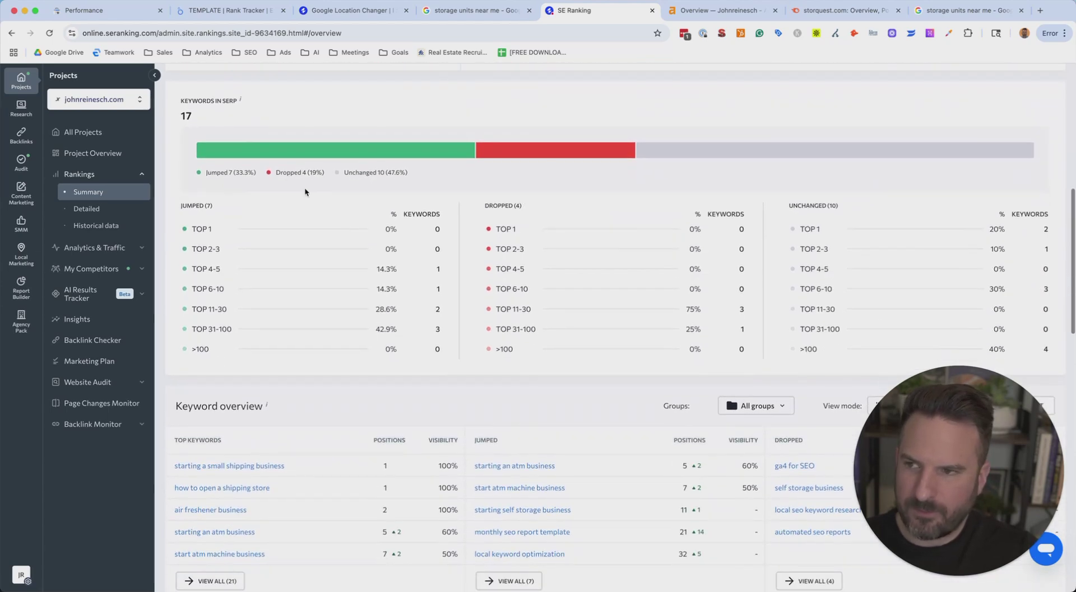
scroll(255, 194, down, 2)
scroll(340, 263, down, 1)
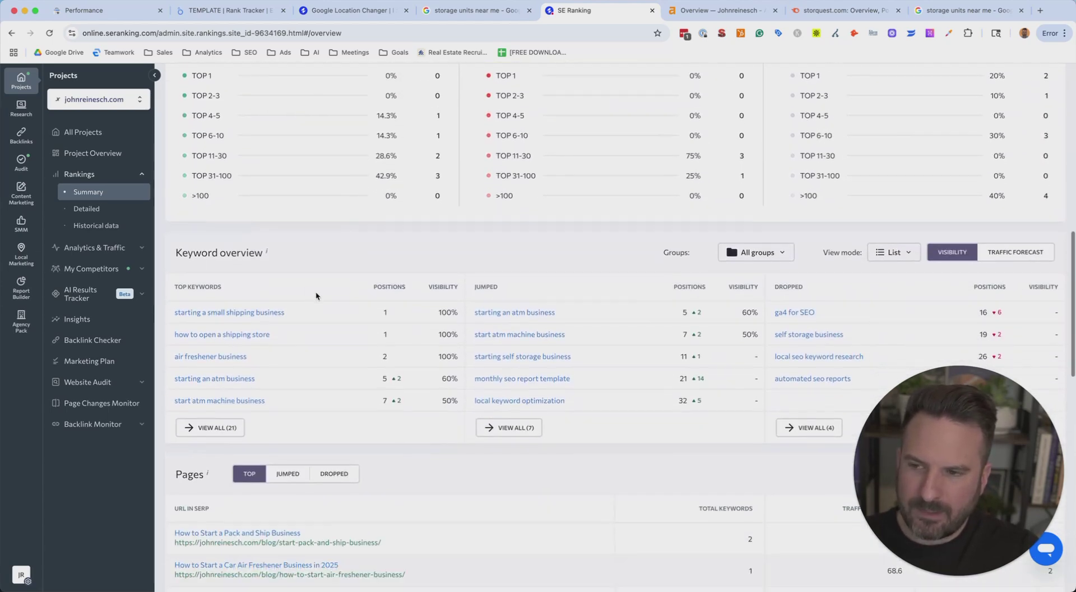
scroll(320, 328, down, 3)
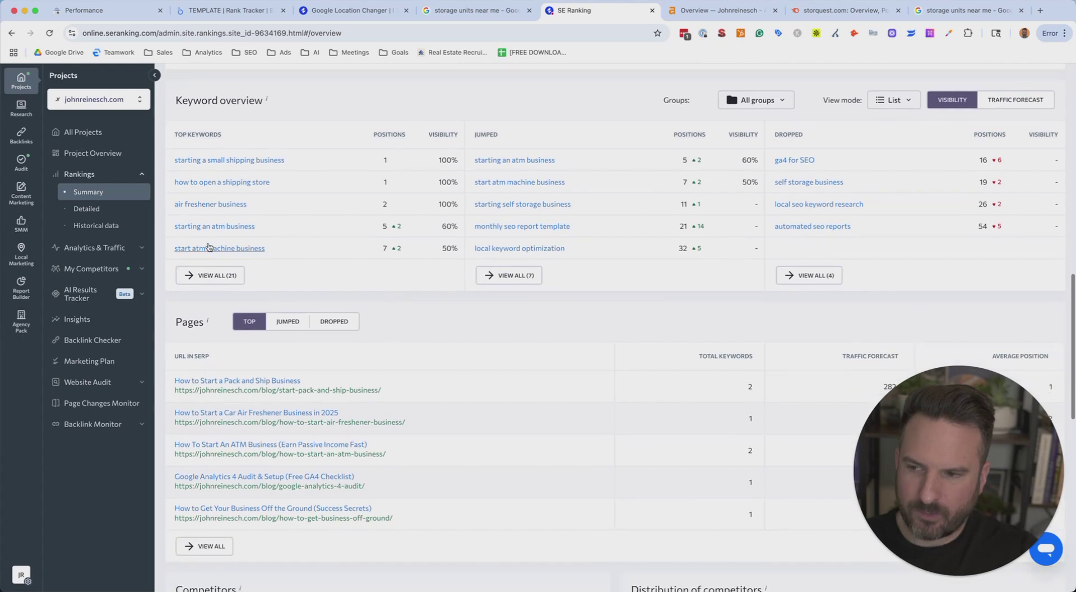
scroll(225, 273, down, 6)
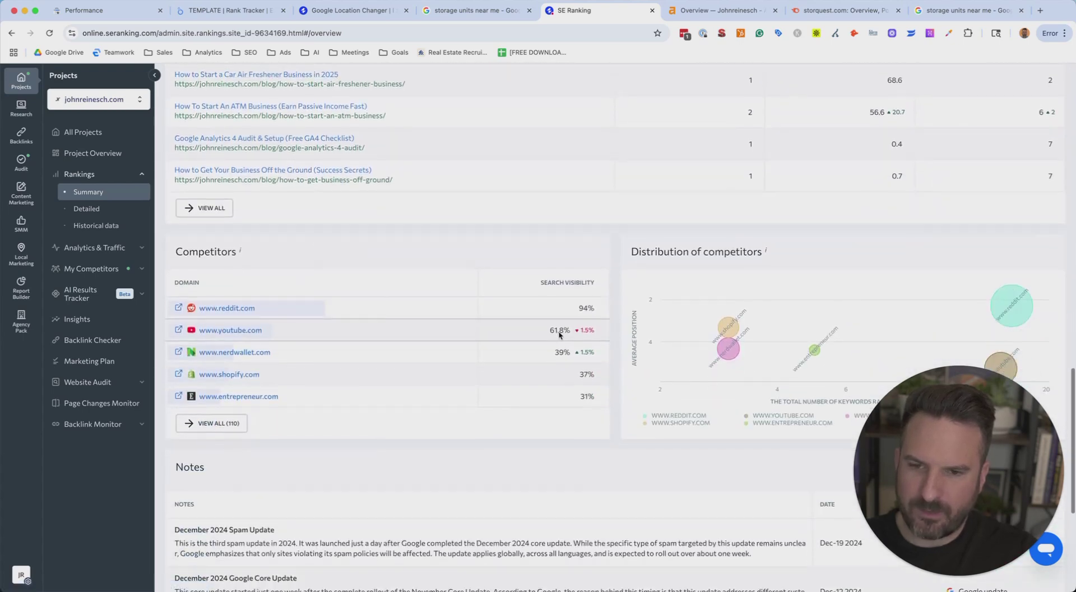
scroll(485, 290, down, 4)
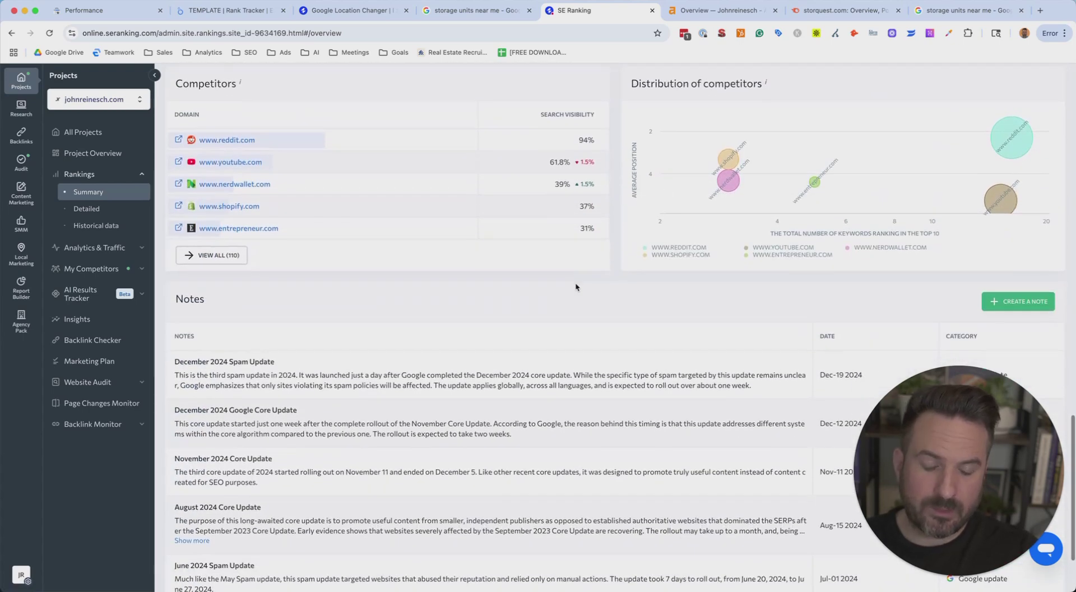
scroll(570, 284, up, 5)
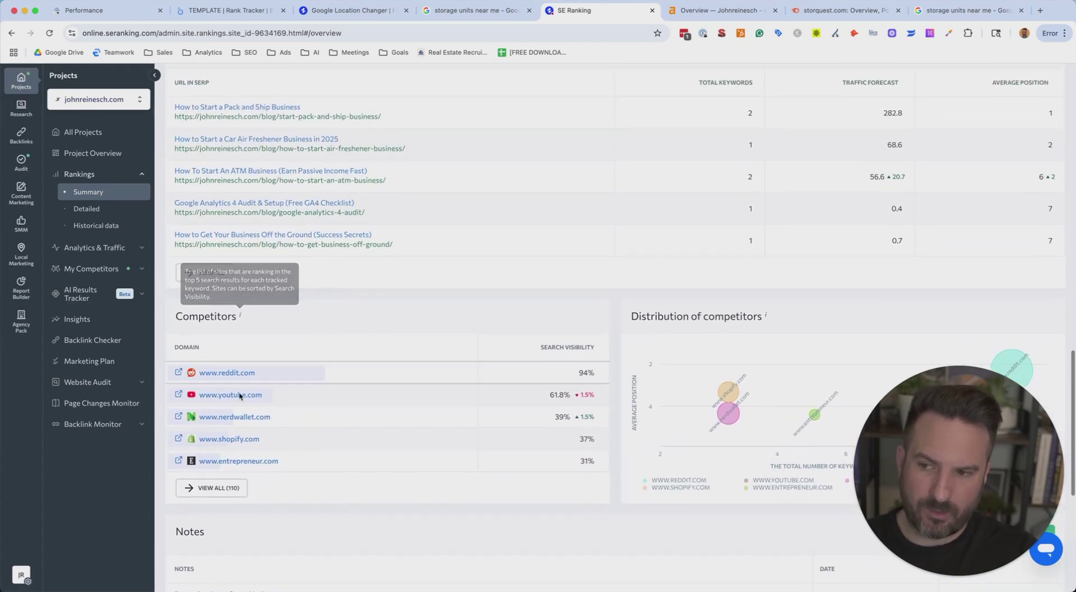
scroll(568, 221, up, 5)
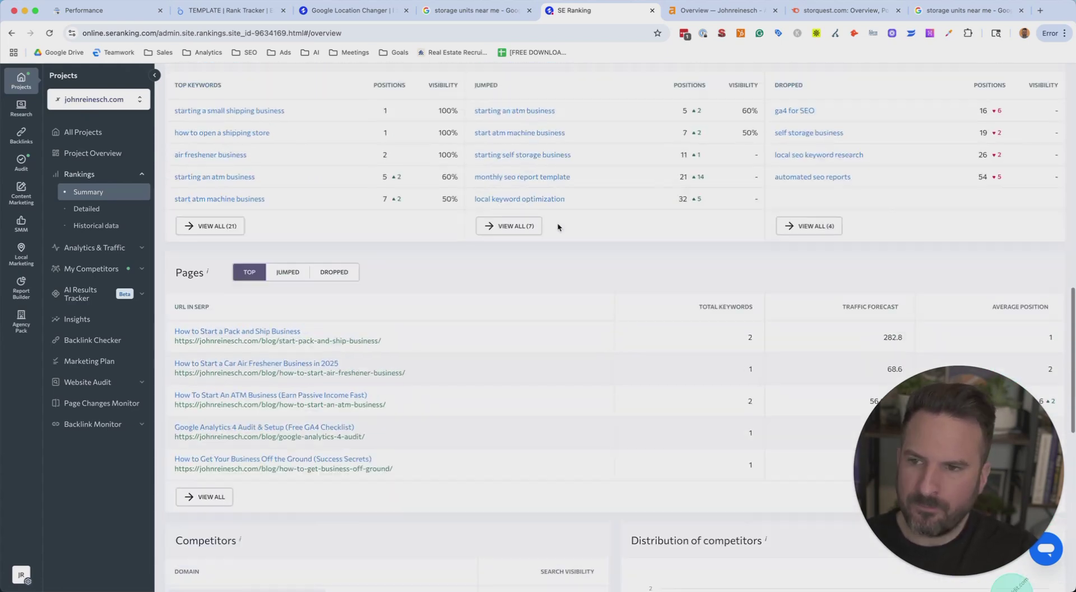
Open the detailed view of all top keywords and examine the average position chart and daily positions for Google USA
click(207, 265)
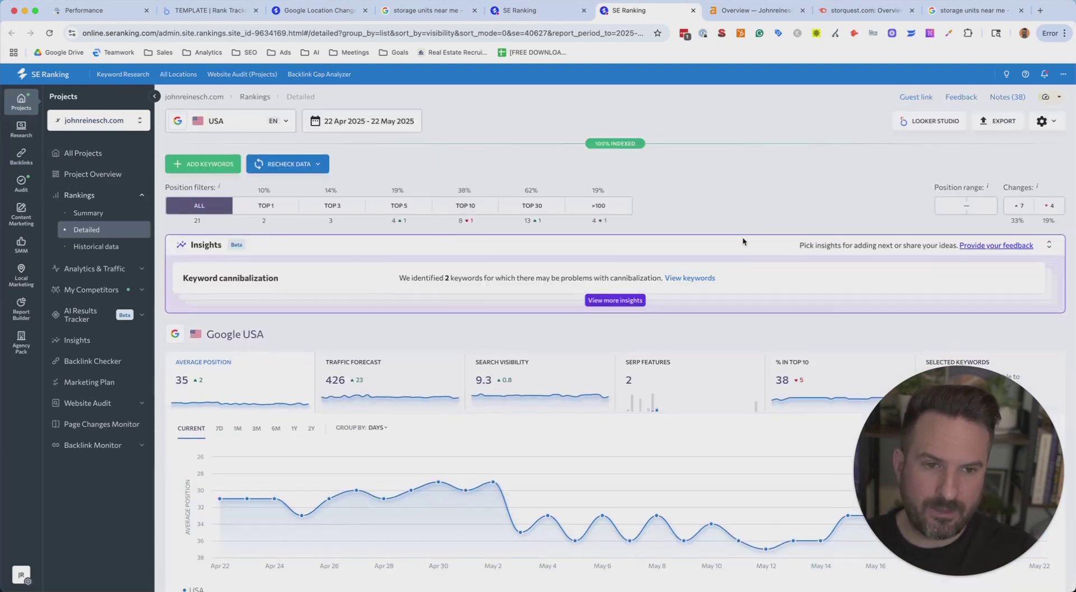
scroll(701, 301, down, 1)
scroll(701, 301, down, 5)
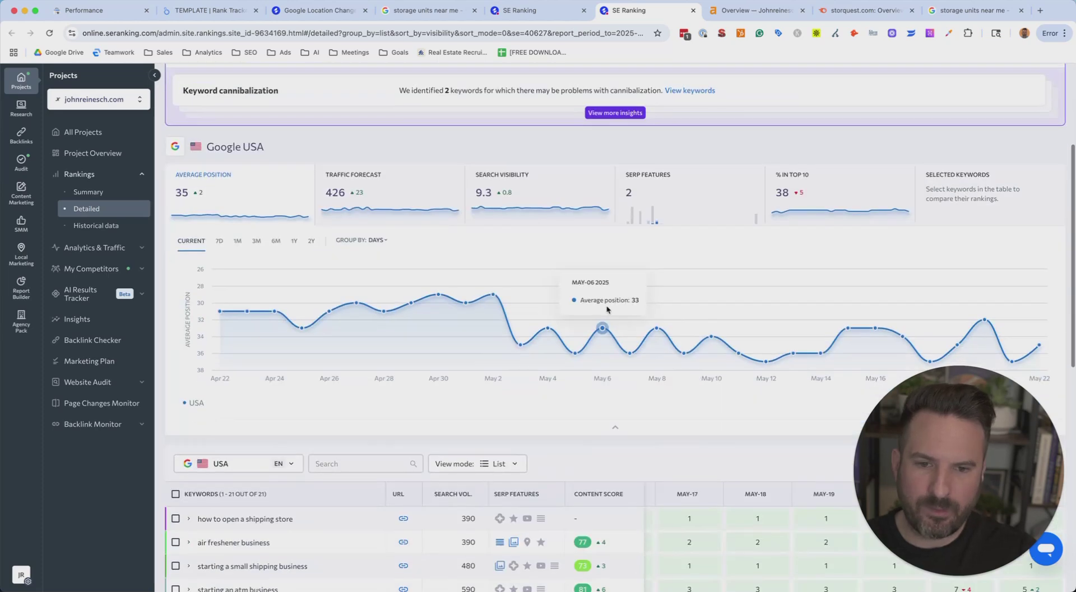
scroll(438, 287, down, 4)
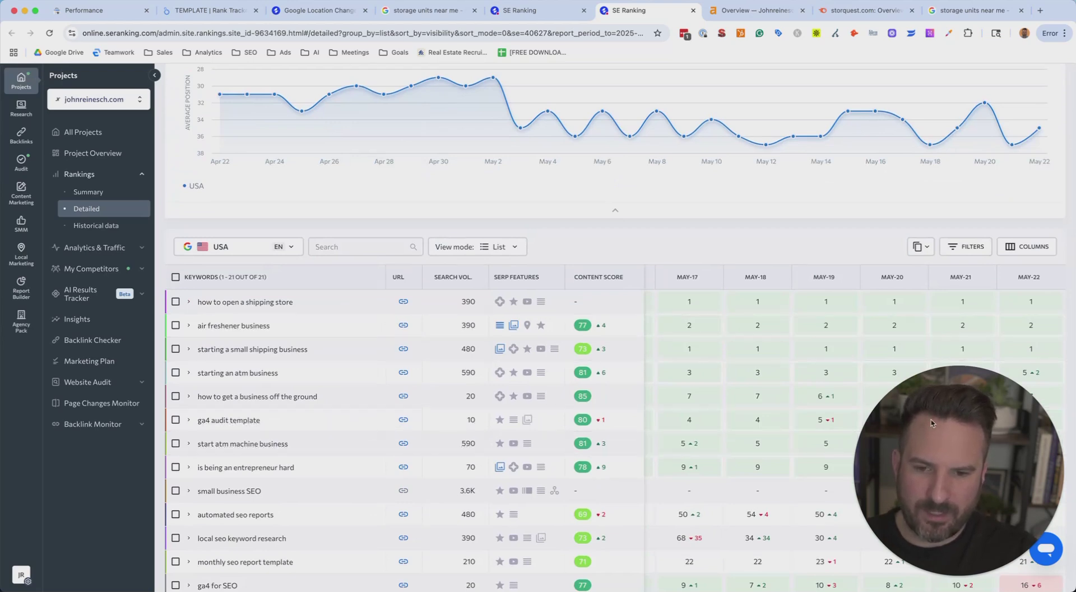
scroll(795, 420, left, 5)
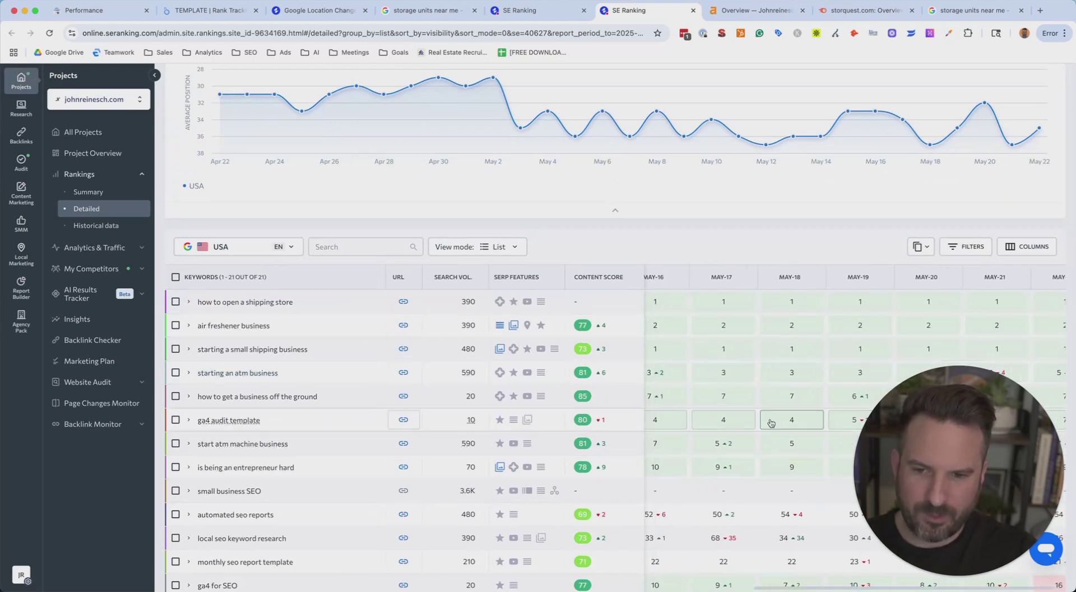
scroll(695, 391, left, 9)
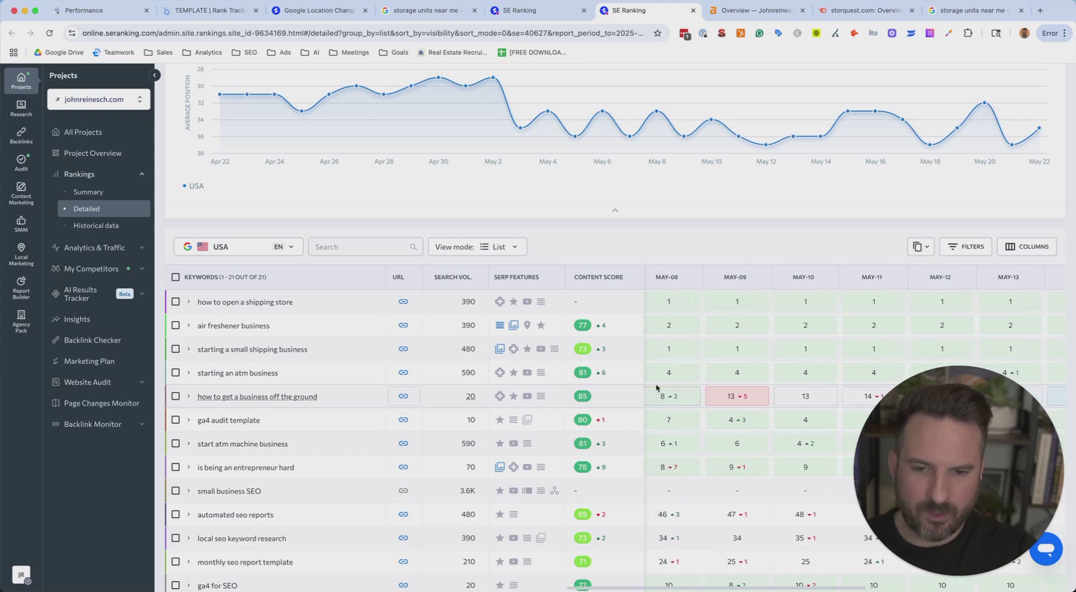
scroll(756, 380, right, 14)
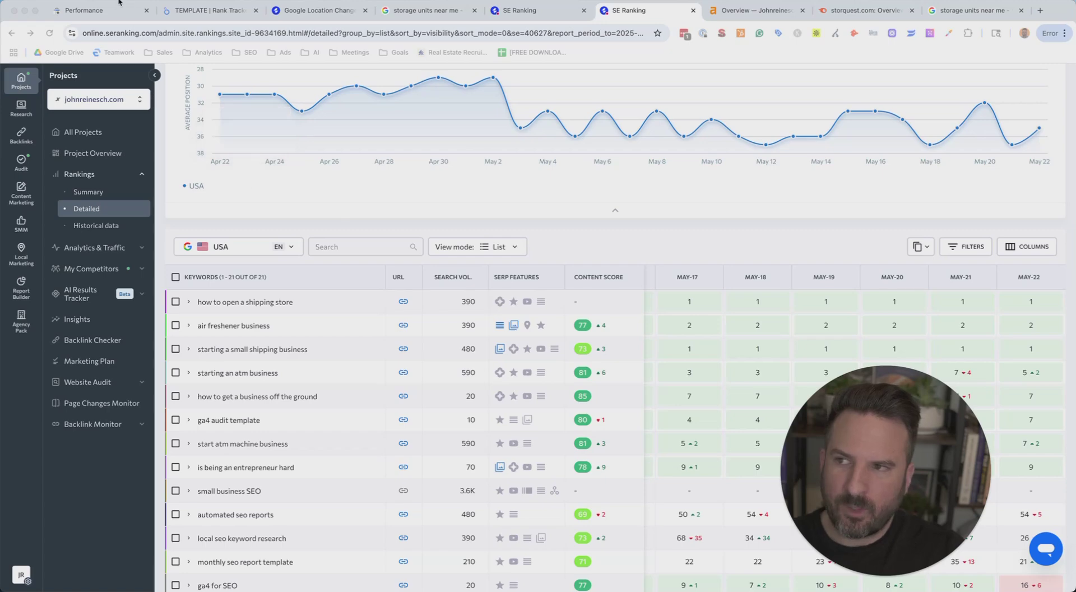
Compare with the top queries in Google Search Console and return to the detailed SE Ranking keyword table
click(97, 19)
scroll(615, 298, down, 5)
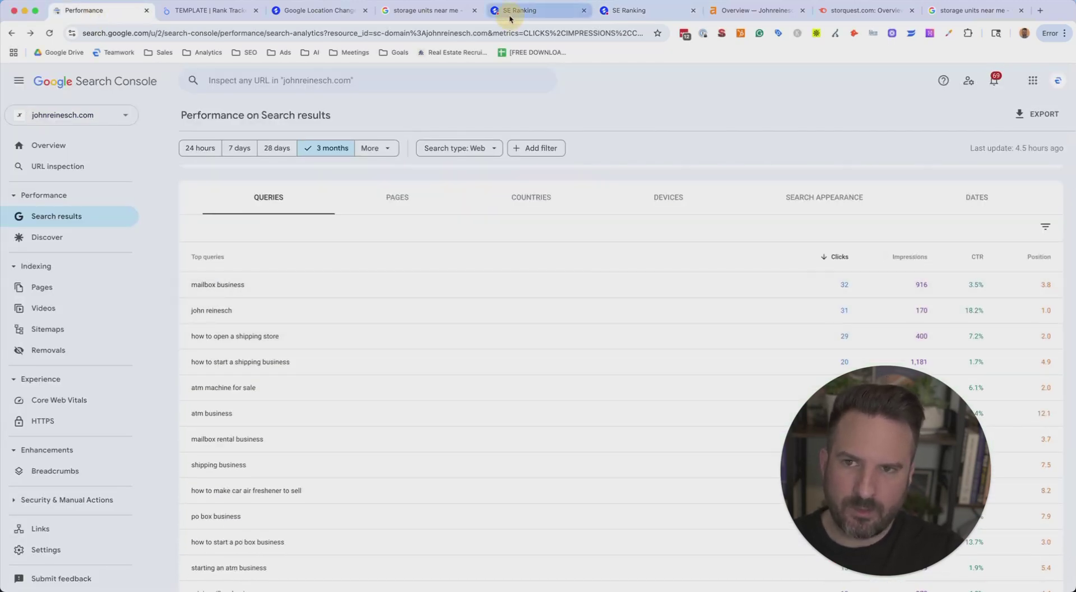
click(531, 10)
click(637, 11)
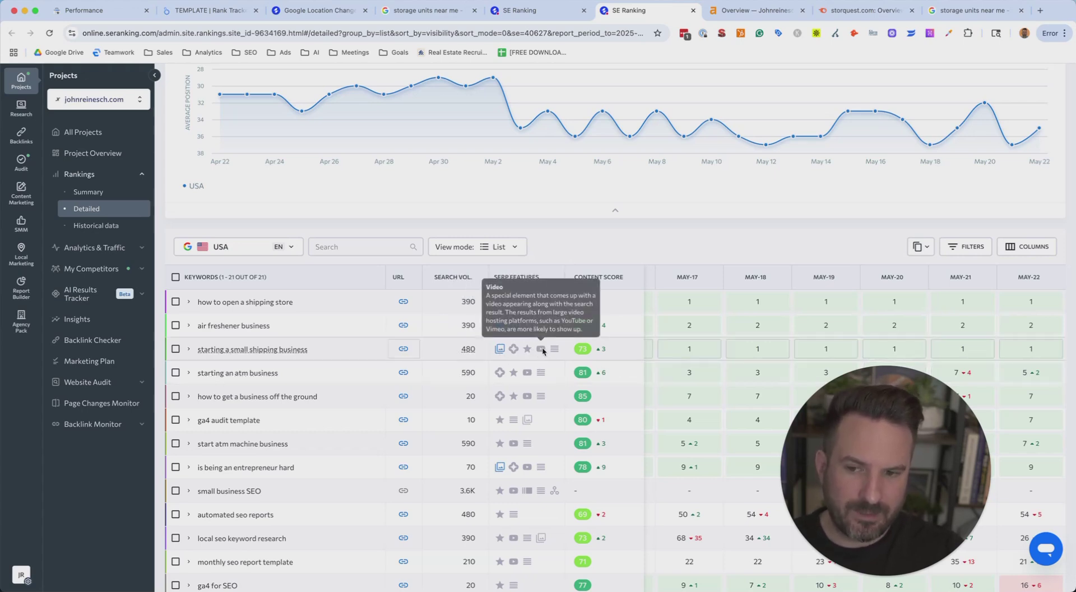
Copy the keyword "starting a small shipping business" from the detailed table and search Google for it in a new tab
right_click(241, 349)
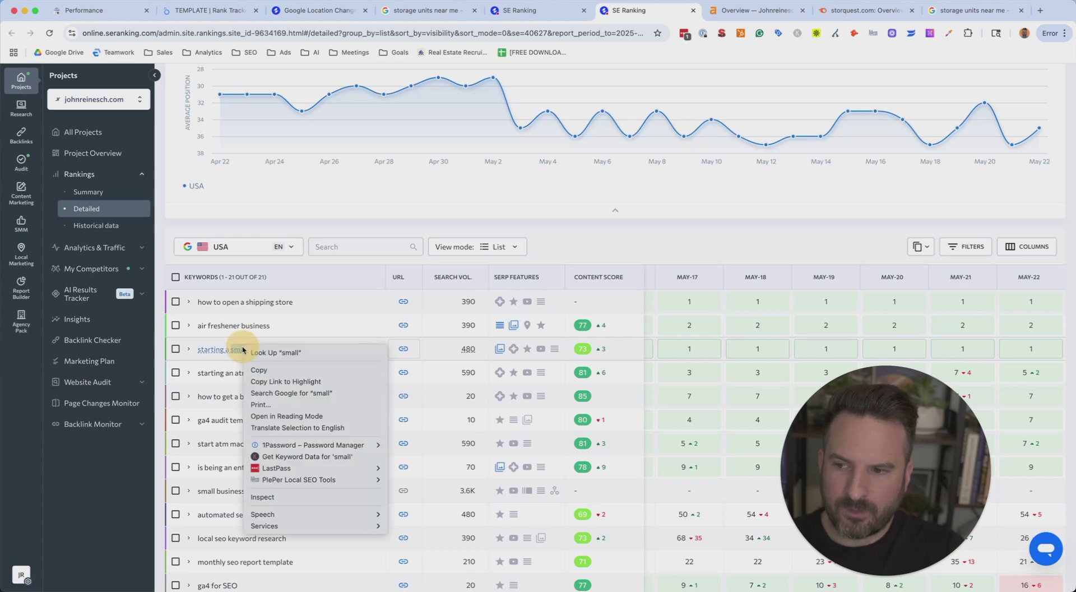
click(199, 350)
drag(199, 349, 516, 352)
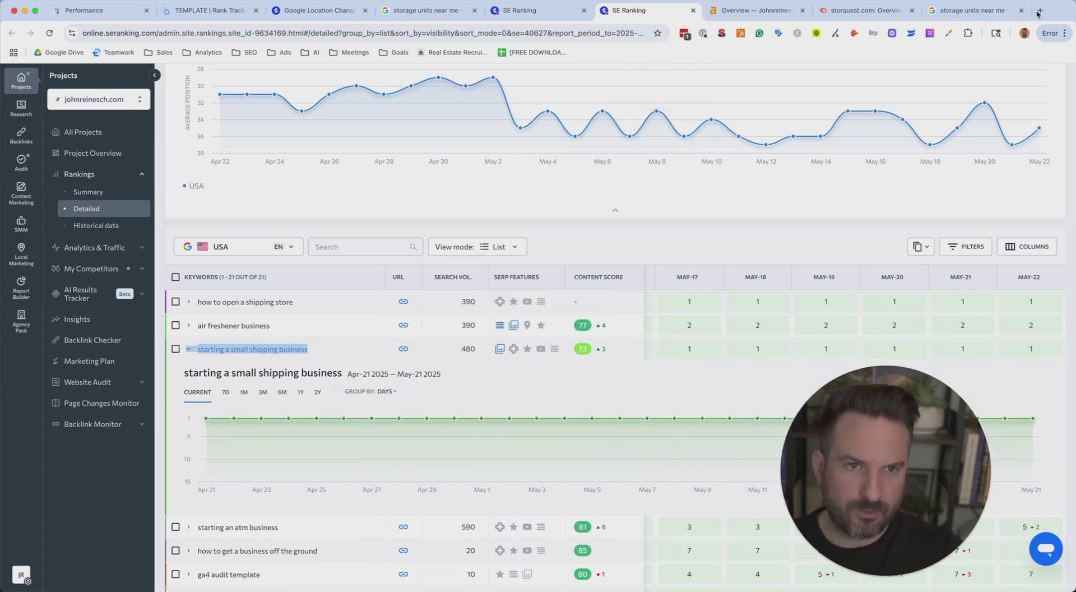
click(1039, 11)
text(keyboard_arrow_down starting a small shipping business)
key(Return)
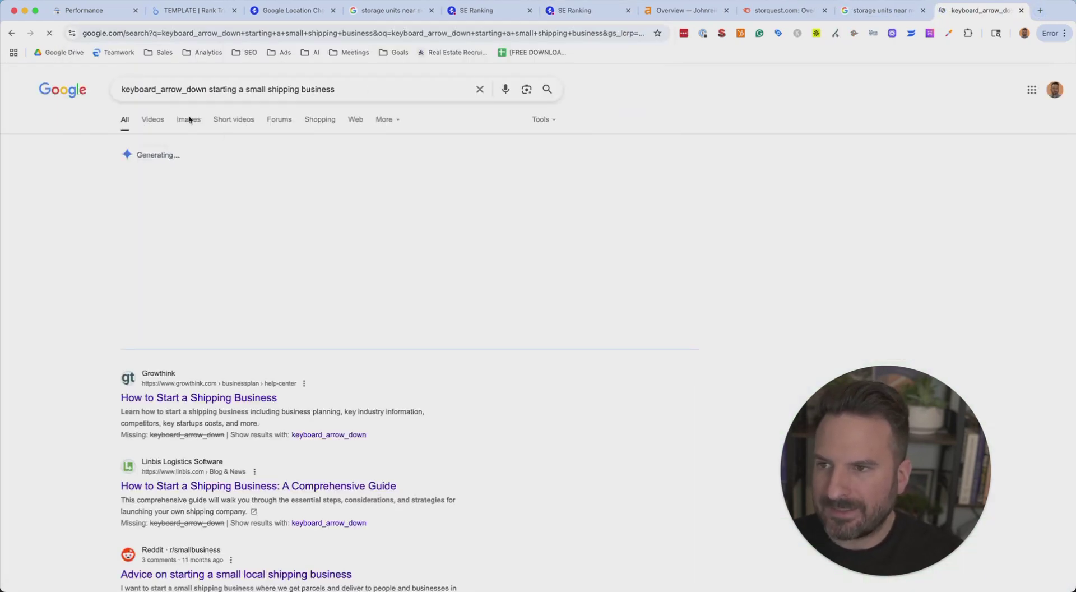
Remove the stray "keyboard_arrow_down" from the query and search Google for "starting a small shipping business"
click(211, 89)
double_click(129, 88)
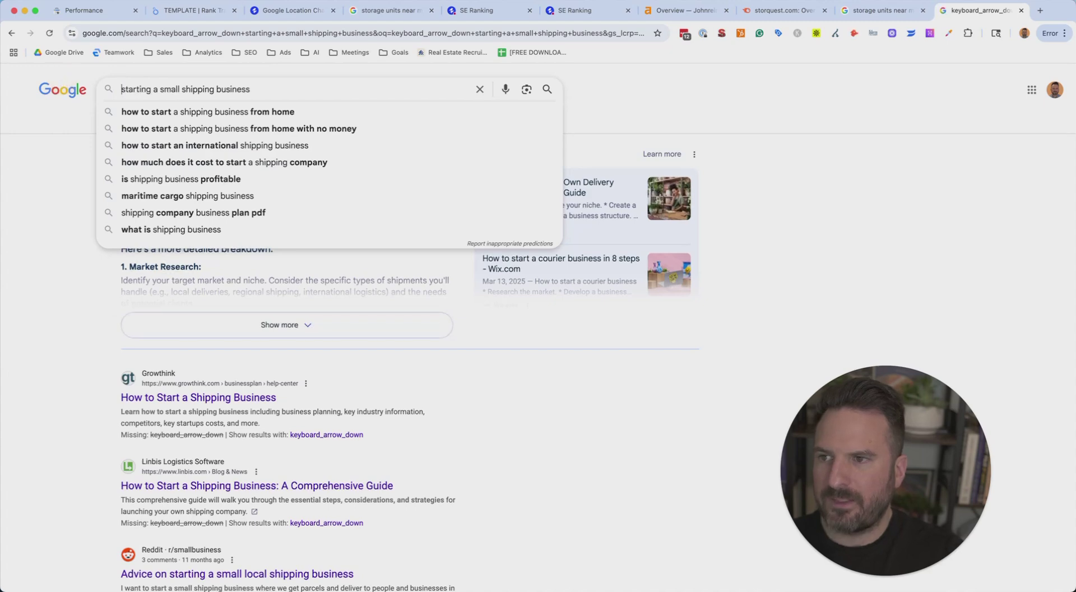
key(BackSpace)
key(Return)
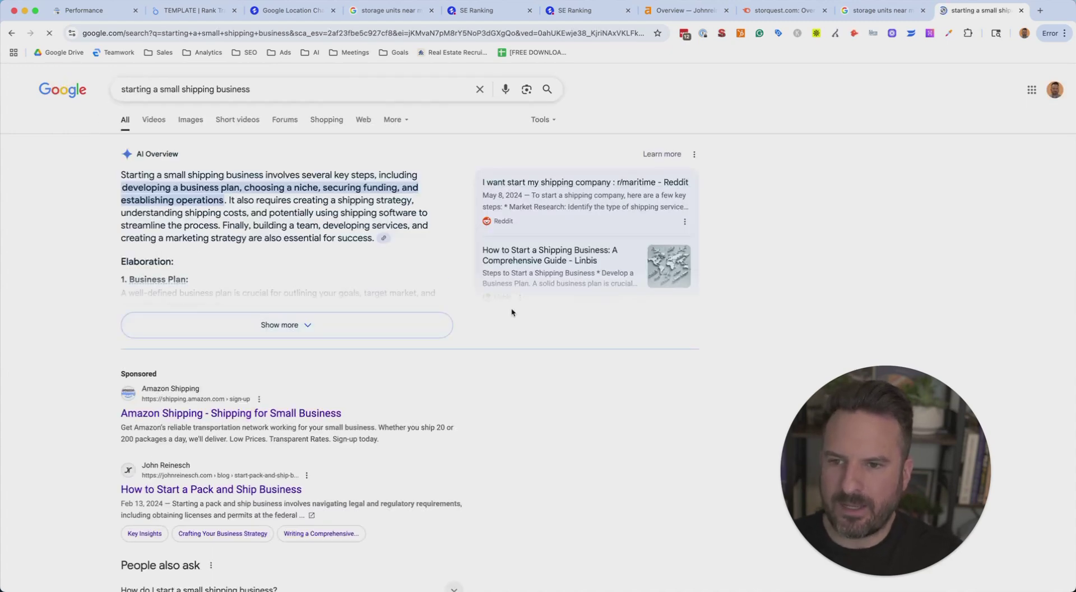
Examine the SERP features on the results page, including People also ask, and highlight the Videos block
scroll(169, 336, down, 3)
scroll(112, 275, down, 2)
drag(43, 246, 432, 314)
scroll(609, 303, down, 6)
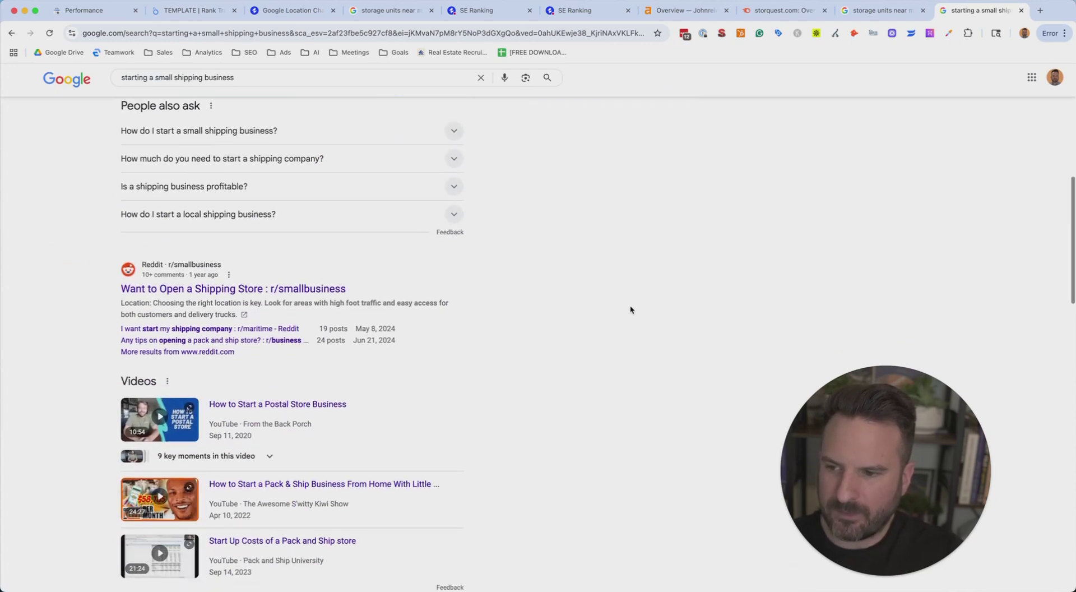
scroll(73, 301, down, 4)
drag(42, 270, 512, 474)
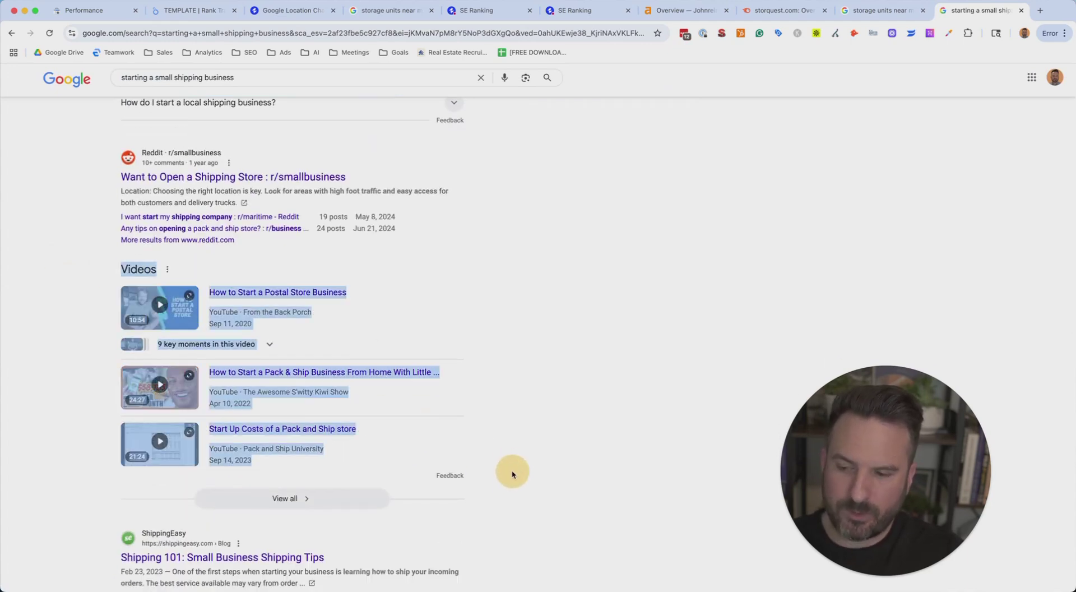
Review the Videos block, the organic listings below it and the People also ask section on the Google results page
click(663, 356)
drag(122, 270, 234, 274)
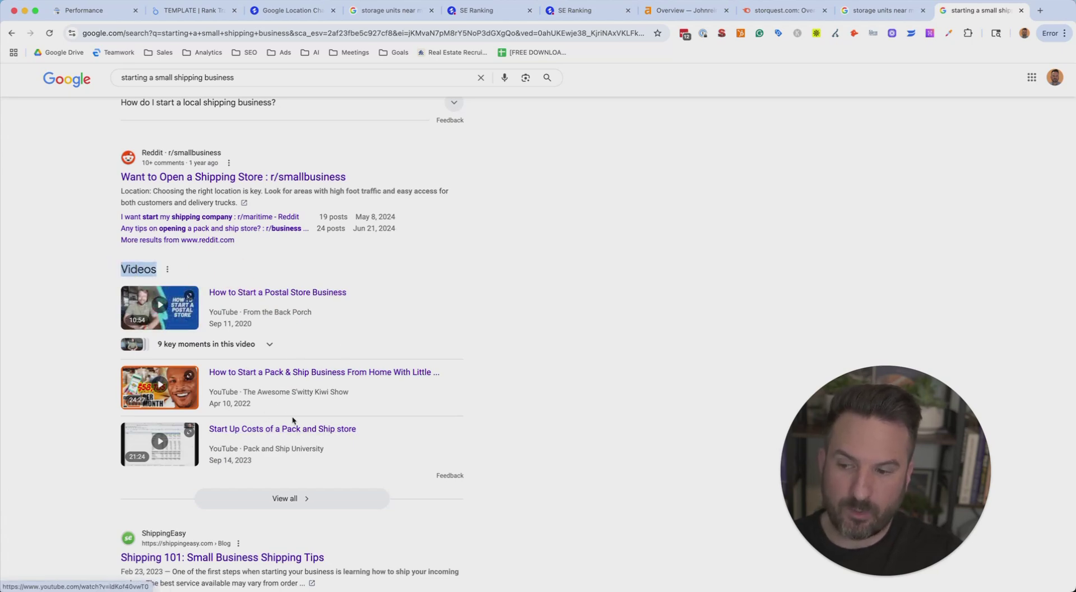
scroll(653, 428, down, 10)
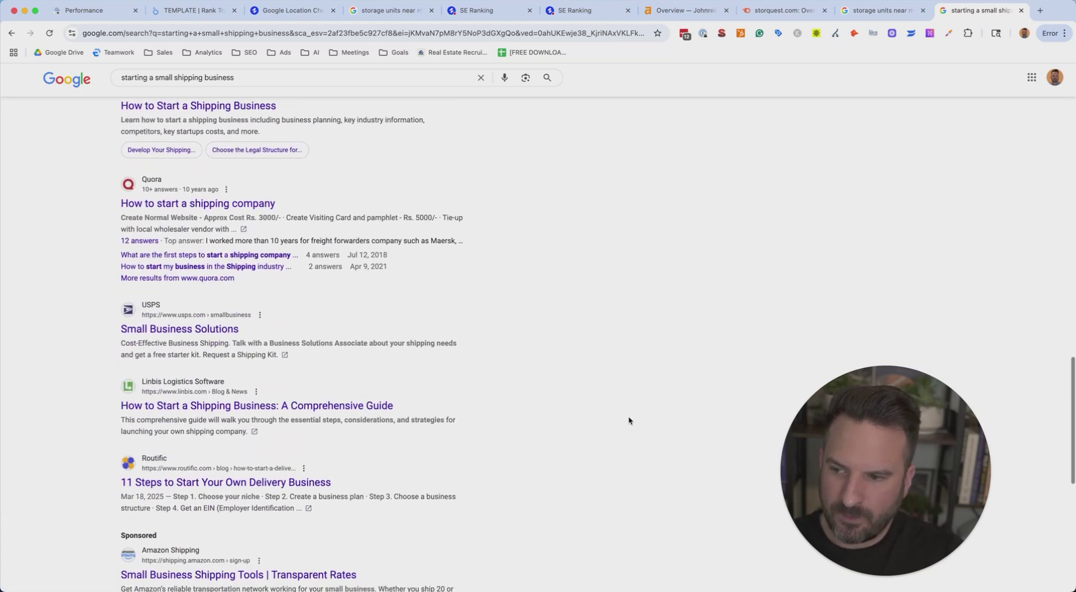
scroll(629, 420, down, 3)
scroll(547, 325, up, 12)
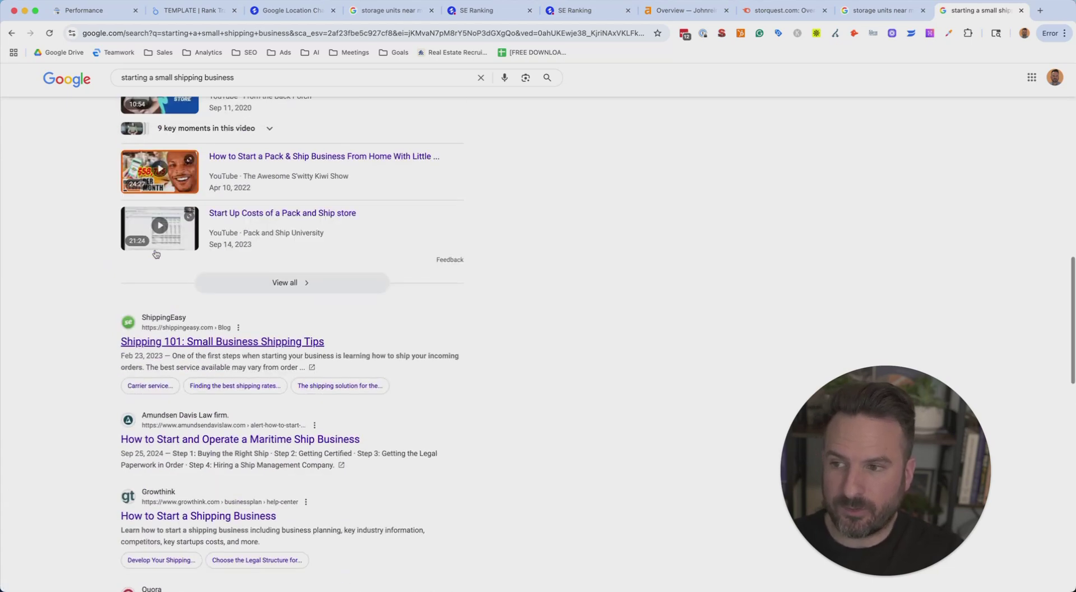
scroll(634, 373, up, 8)
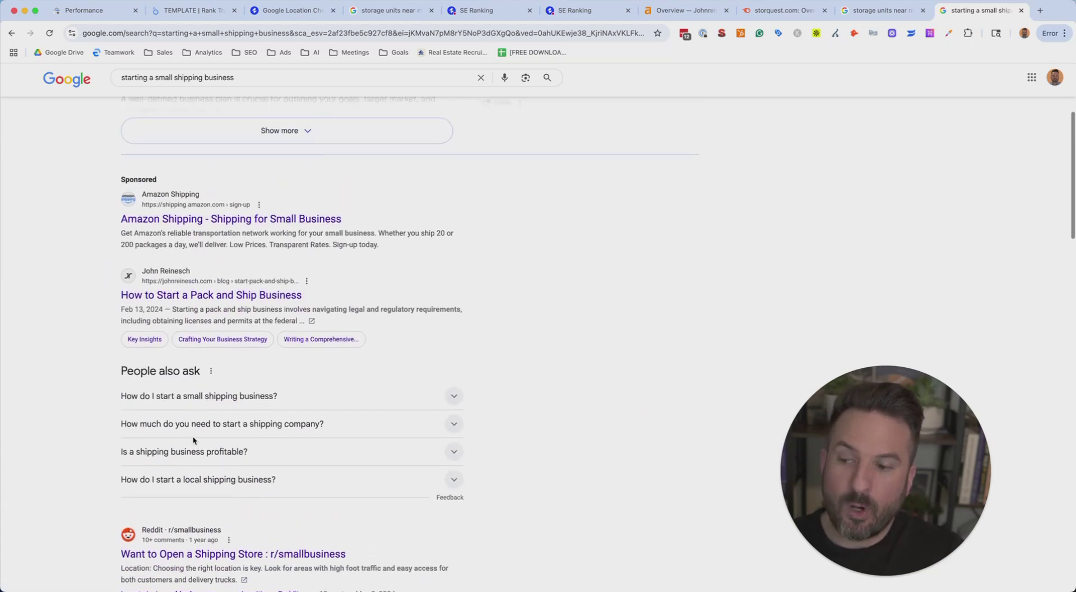
scroll(95, 317, down, 10)
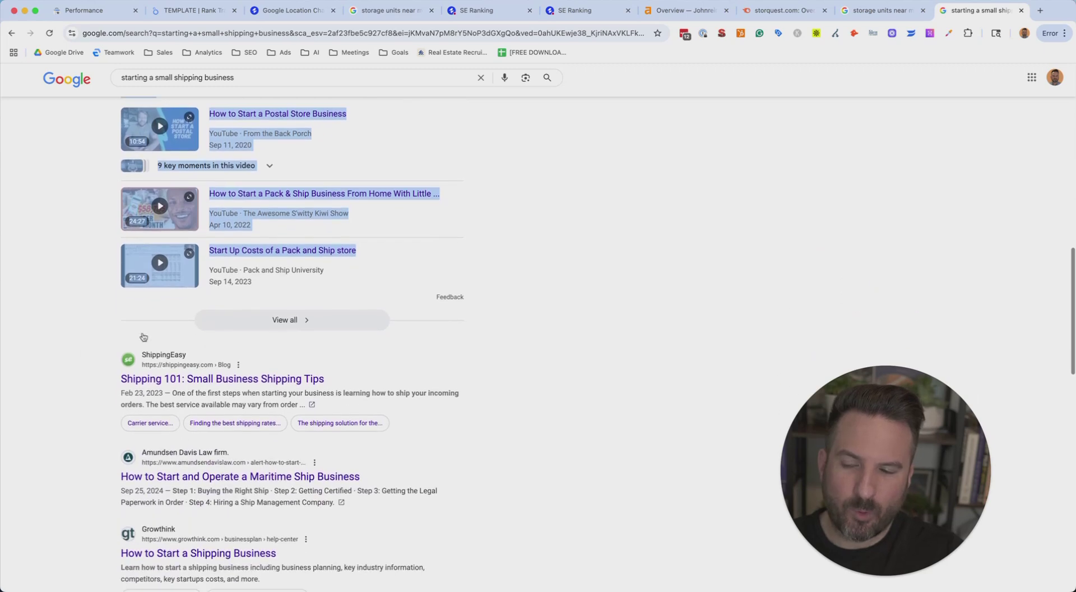
Highlight the ShippingEasy listing below the Videos block and return to the AI Overview at the start of the results
drag(87, 361, 273, 388)
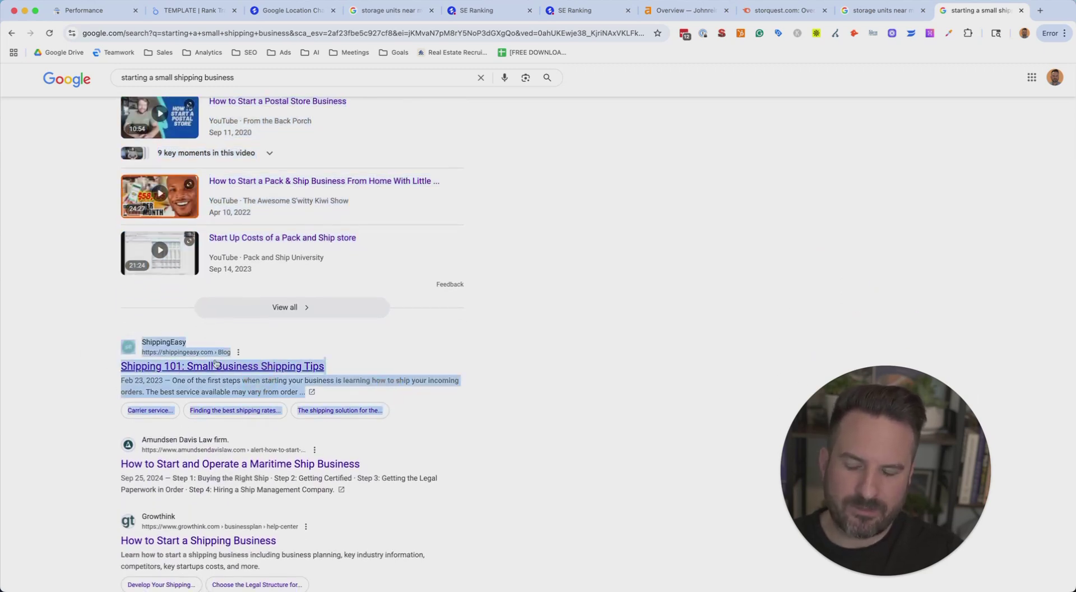
drag(63, 349, 408, 409)
scroll(279, 337, up, 3)
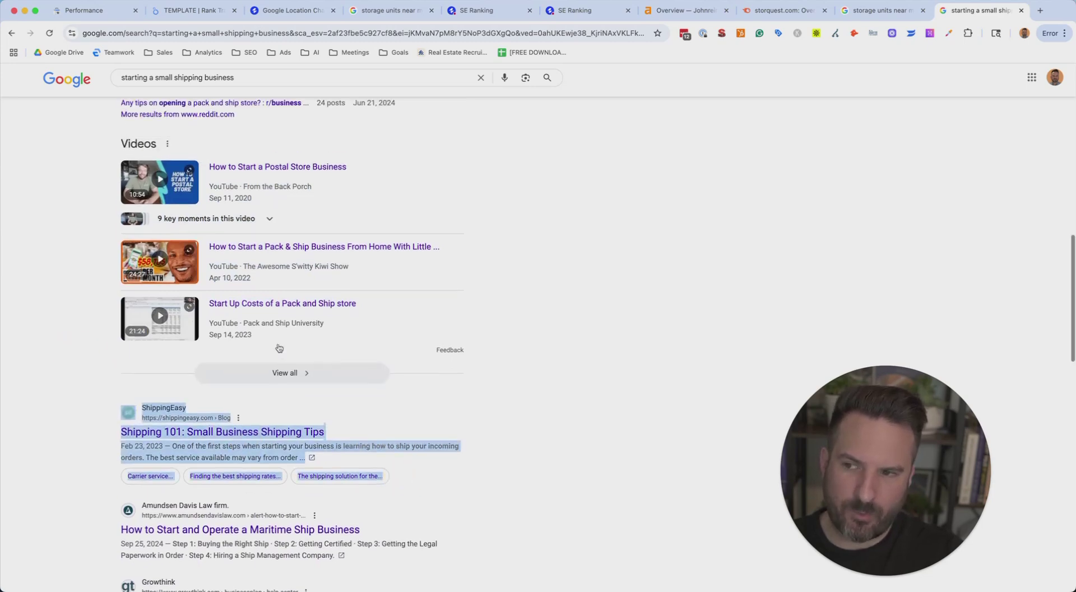
drag(77, 222, 622, 393)
scroll(626, 388, up, 10)
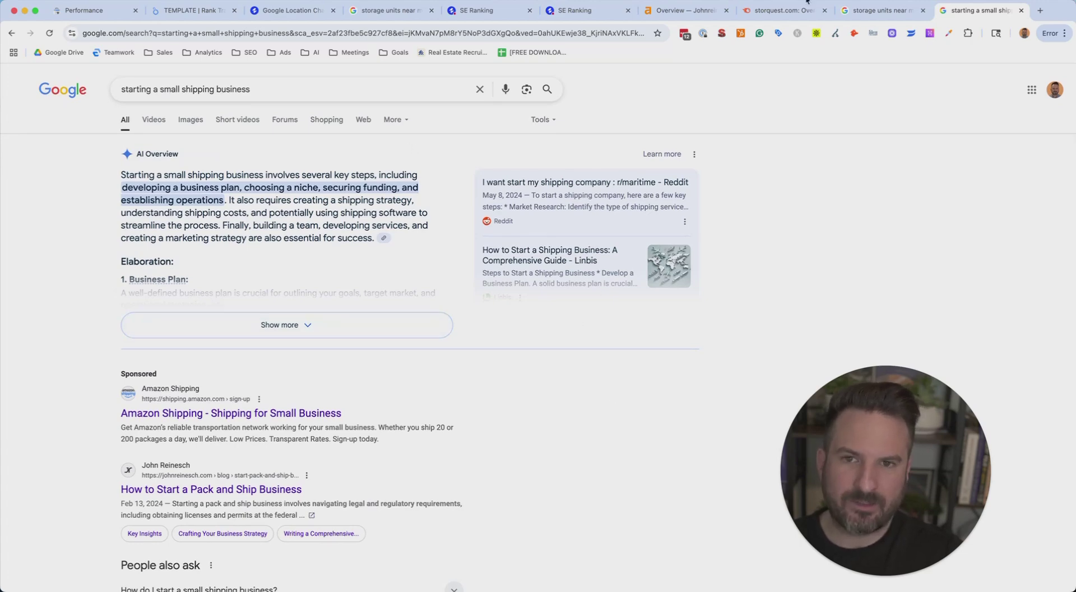
Return to SE Ranking's detailed keyword table and open the Content Score details for "starting an atm business"
click(288, 11)
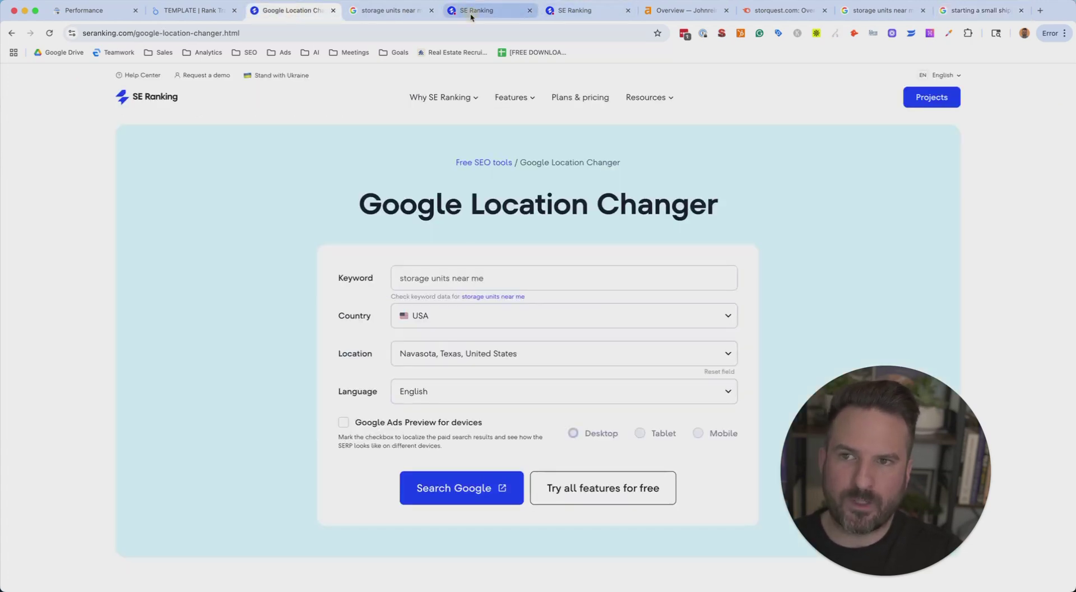
click(471, 11)
click(587, 13)
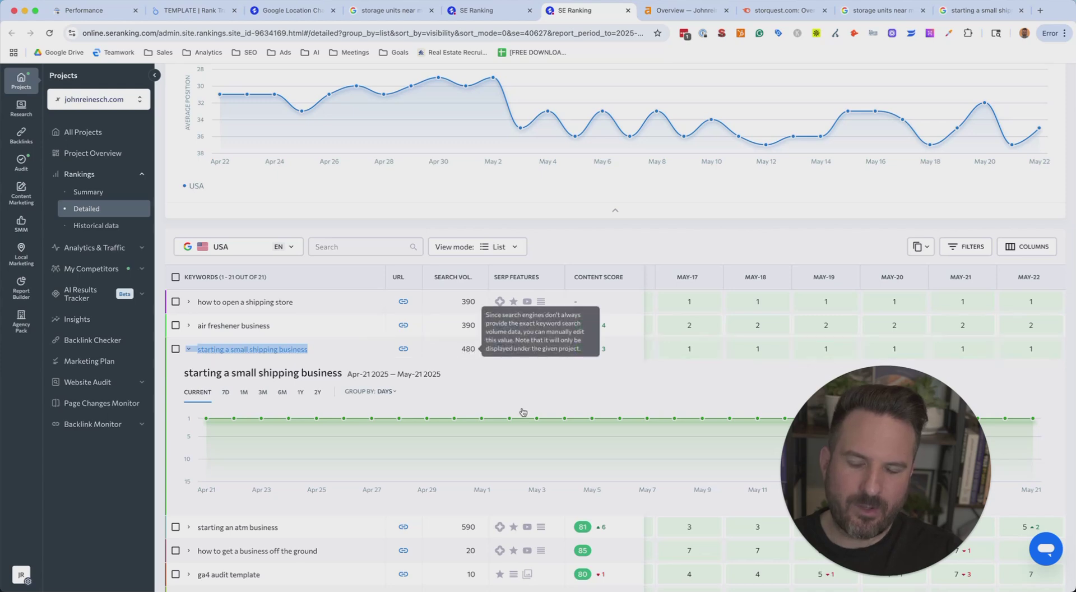
scroll(532, 387, down, 4)
scroll(553, 386, down, 1)
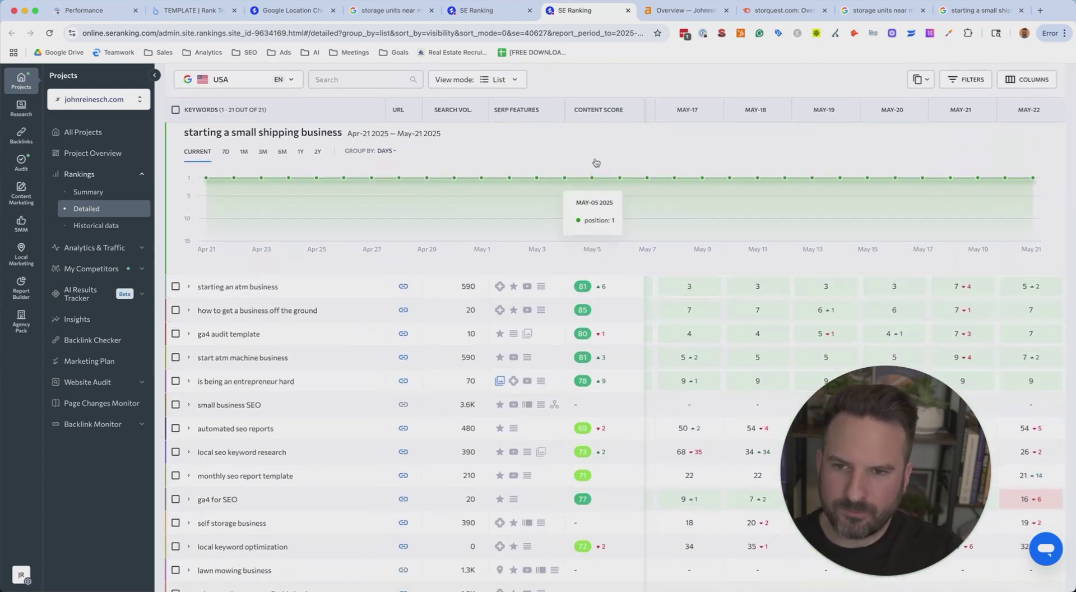
click(582, 286)
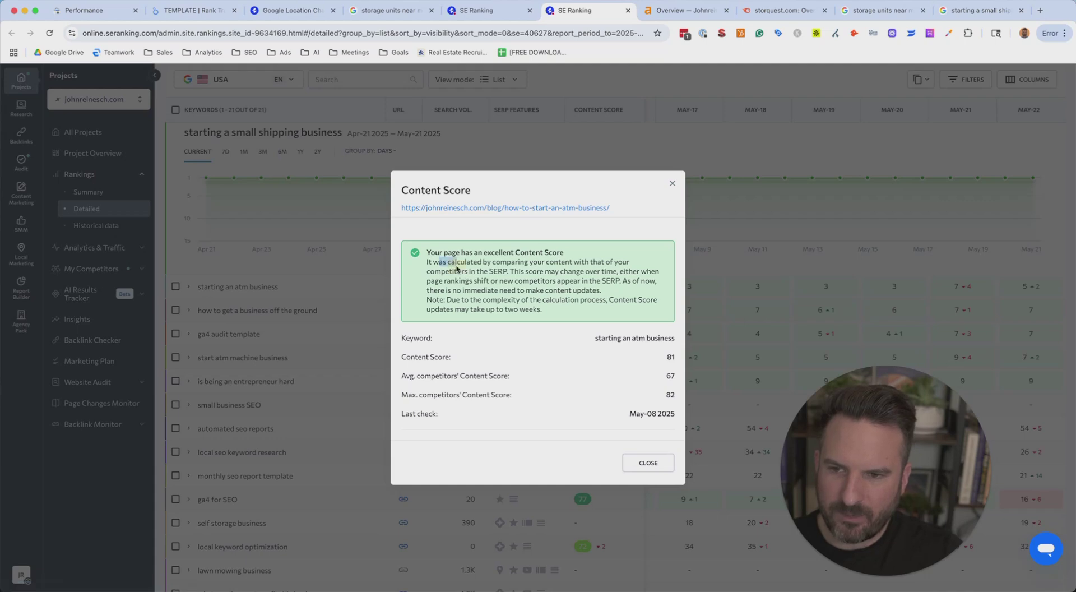
Examine how the Content Score is calculated, compare it with the average and maximum competitors' scores, and close the details
drag(448, 262, 611, 298)
click(676, 376)
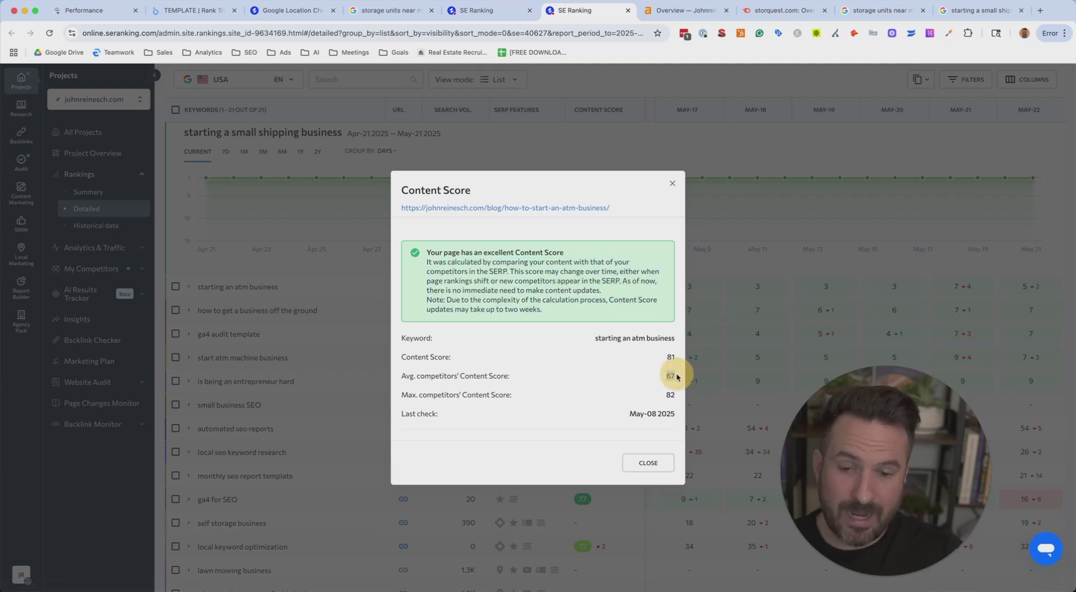
click(667, 359)
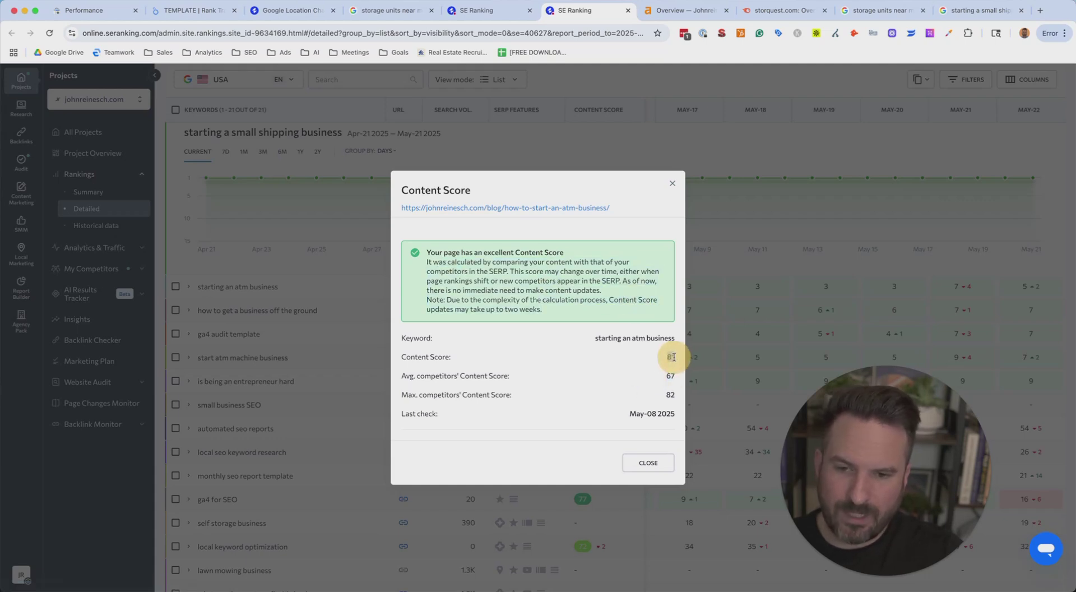
click(668, 393)
drag(670, 396, 665, 395)
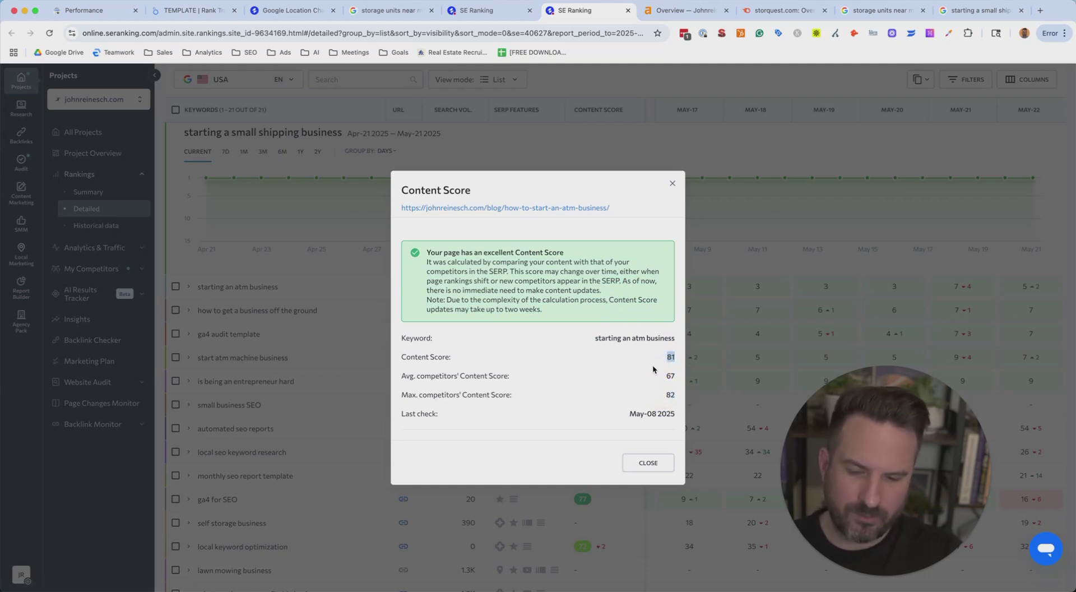
click(661, 372)
double_click(670, 357)
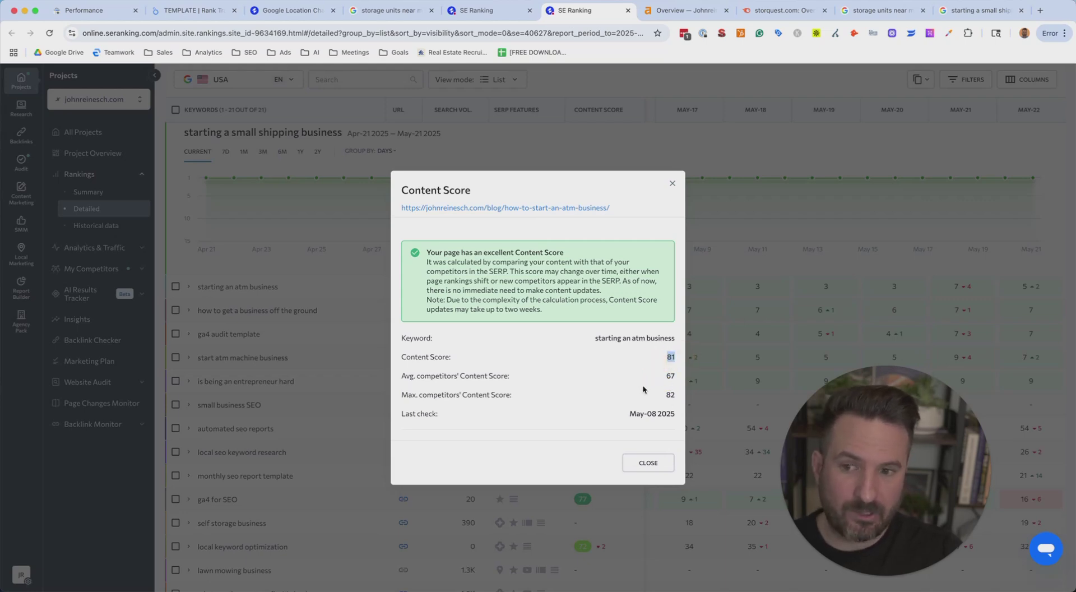
click(673, 186)
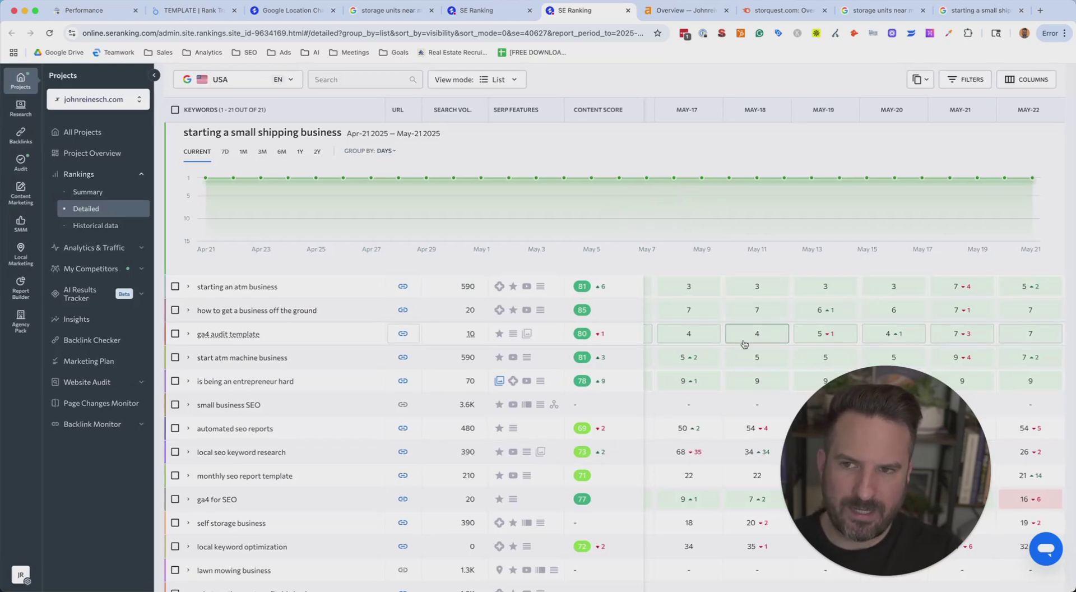
Highlight the keyword cannibalization message above the rankings chart and expand the Insights block to show all insights
scroll(564, 216, up, 10)
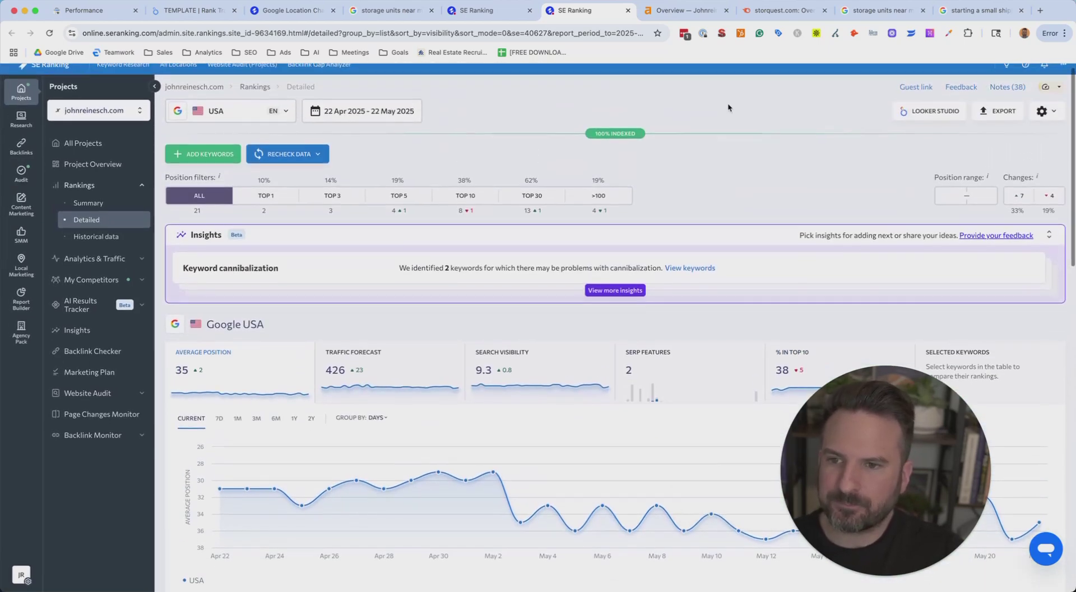
scroll(492, 163, up, 1)
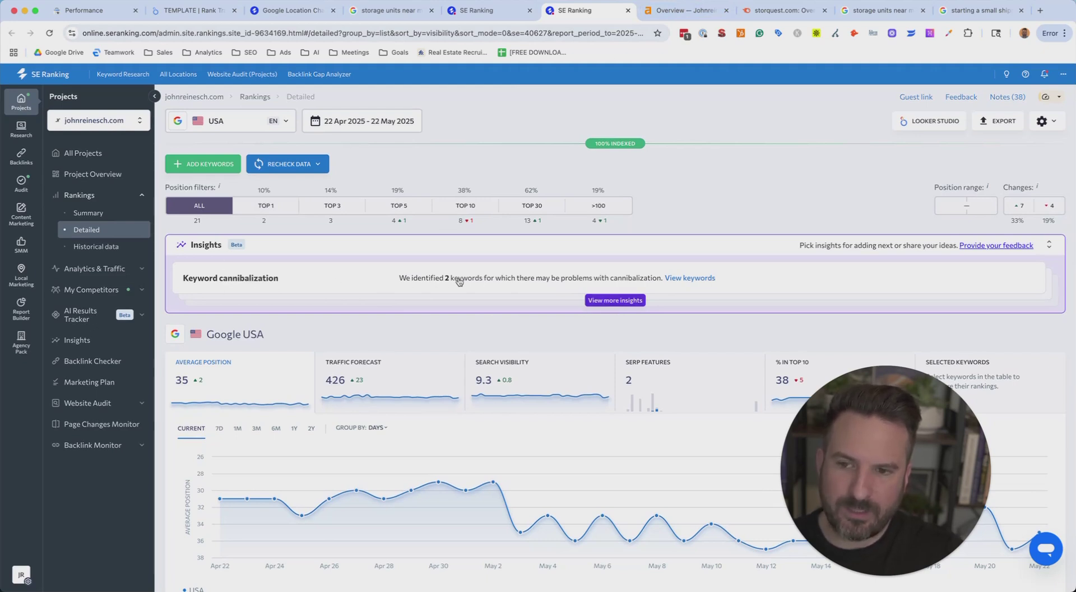
drag(391, 281, 623, 287)
click(615, 299)
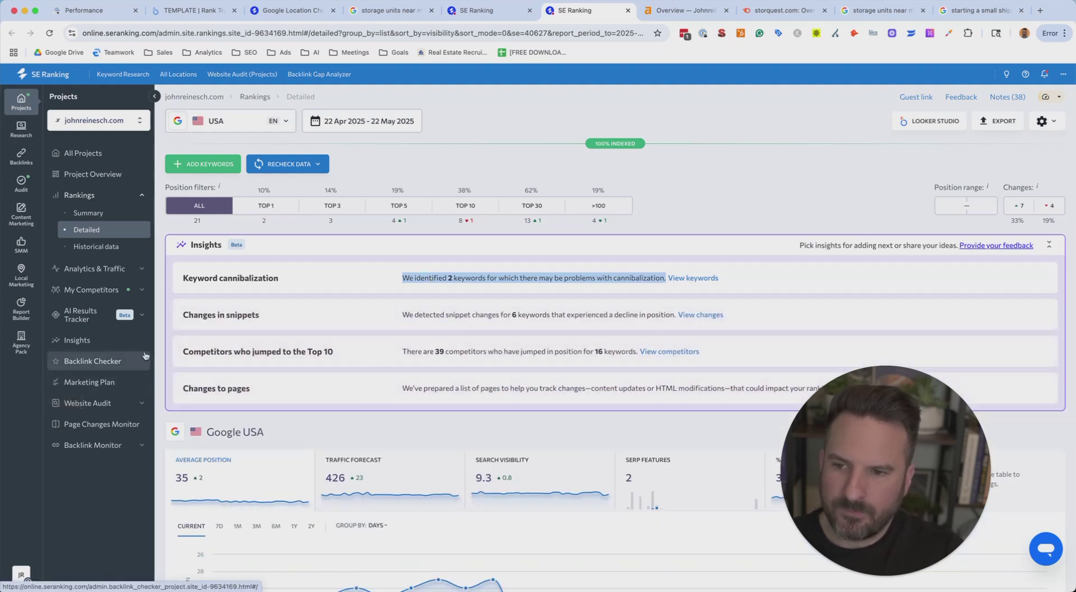
Open the snippet changes report in a new tab, return to the detailed rankings and read the competitors and page changes insights
drag(404, 318, 578, 323)
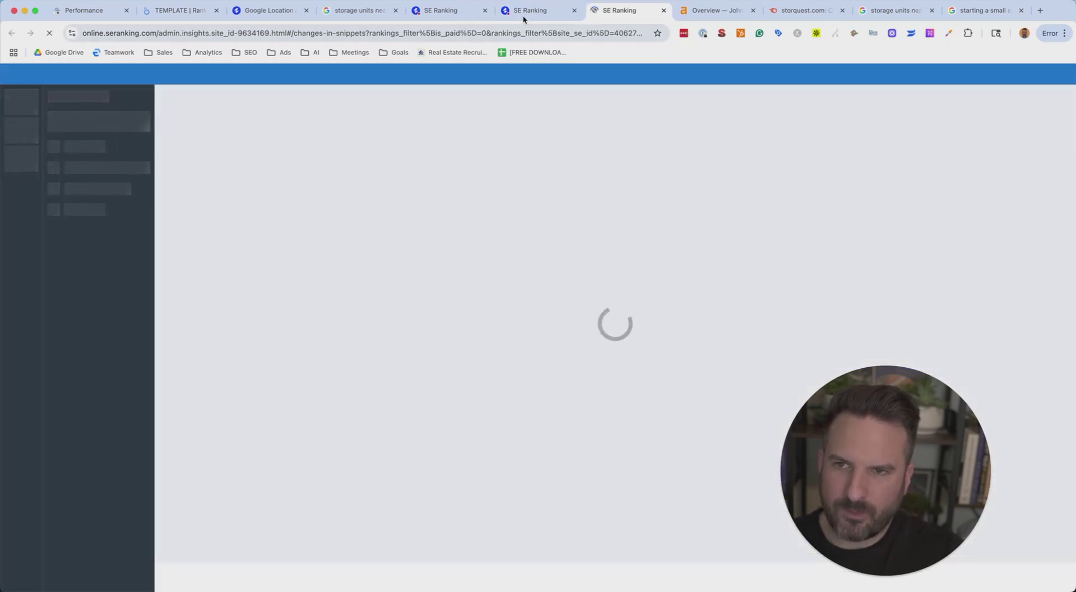
click(524, 11)
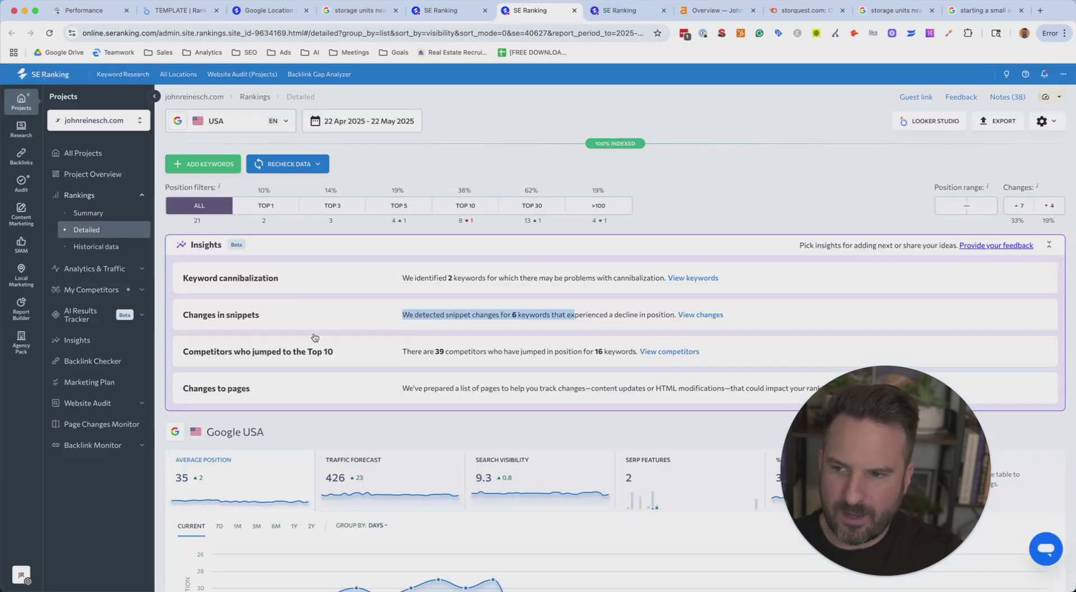
drag(400, 357, 377, 415)
click(425, 421)
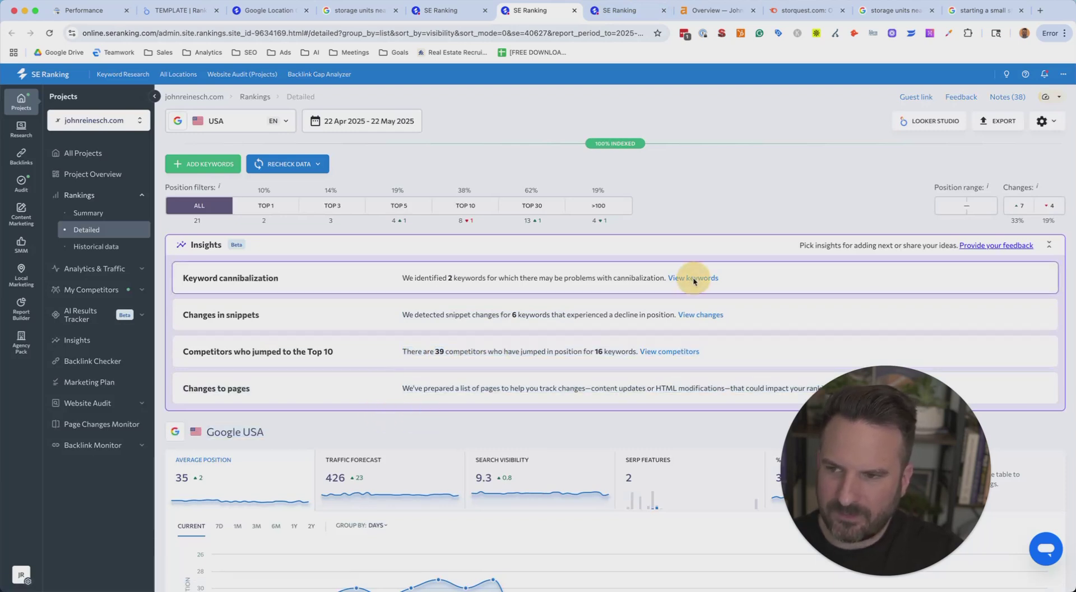
Open the Keyword cannibalization report, check the competing pages for "how to open a shipping store", and switch to the snippet changes report
click(693, 278)
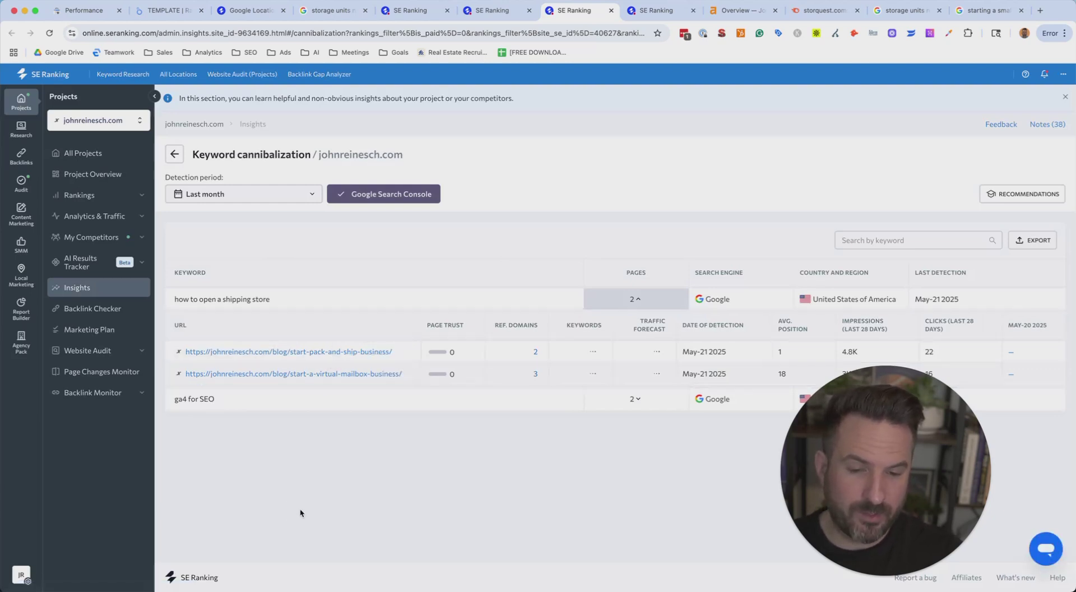
click(639, 12)
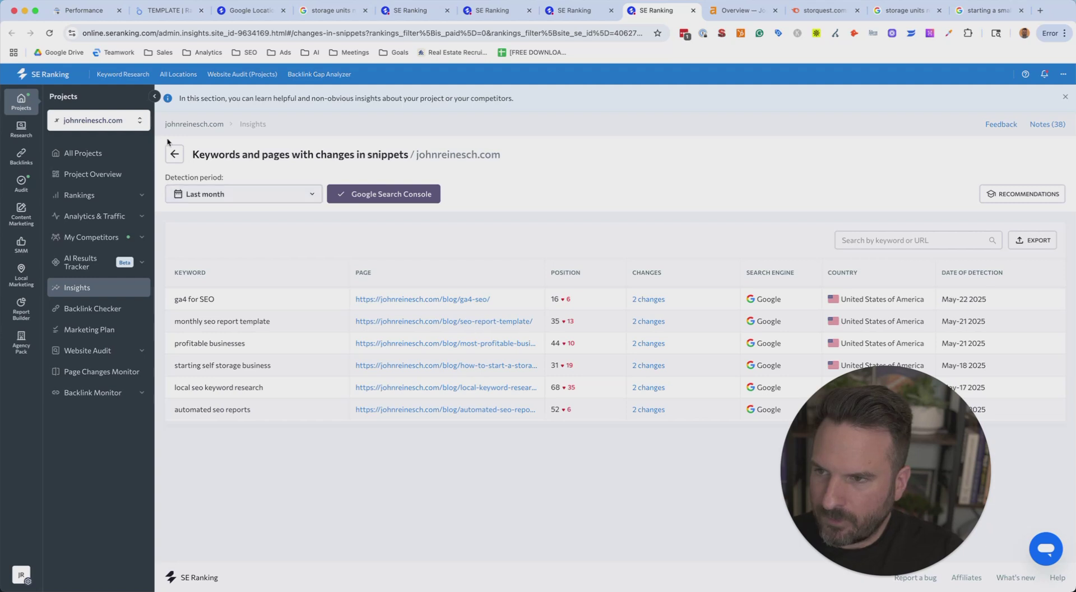
Go back to the full Insights overview and examine the easy-to-improve positions, keyword cannibalization and increased keyword impressions sections
click(174, 154)
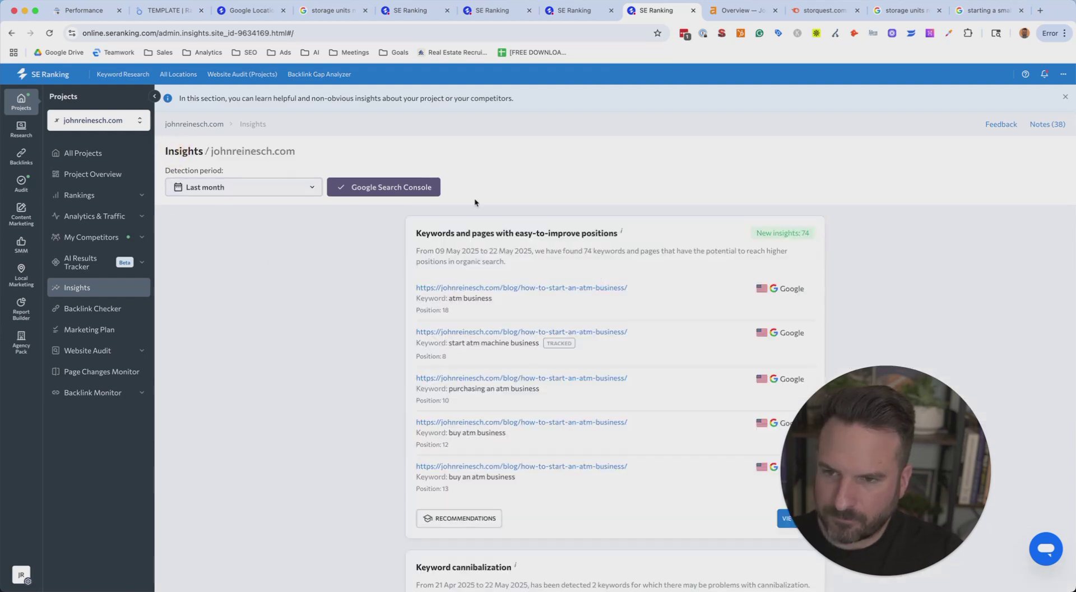
scroll(431, 280, down, 5)
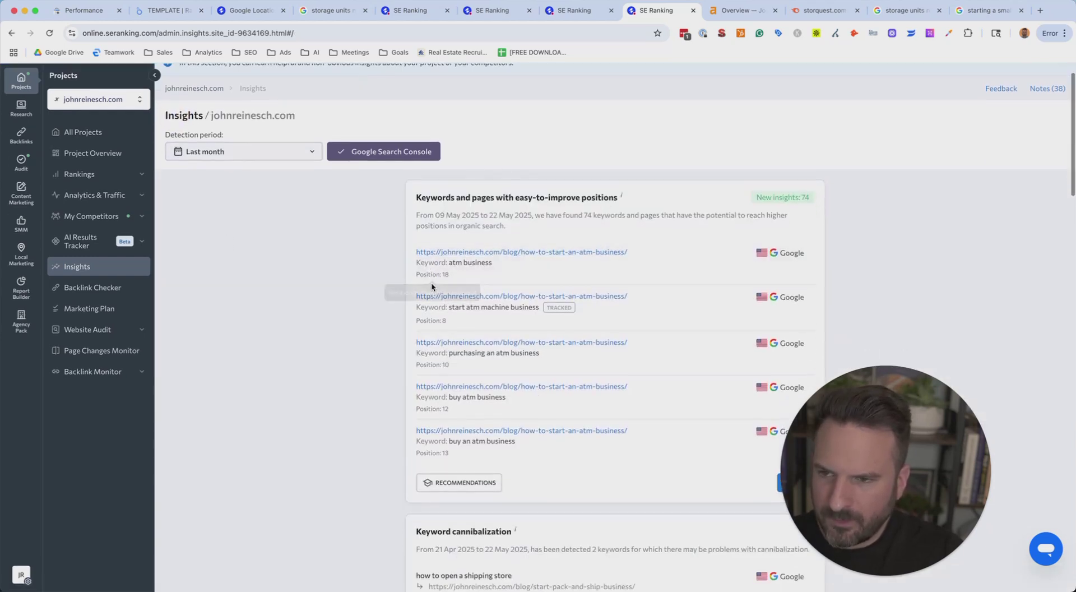
scroll(406, 310, down, 1)
drag(414, 290, 597, 309)
scroll(582, 305, down, 2)
scroll(561, 308, down, 2)
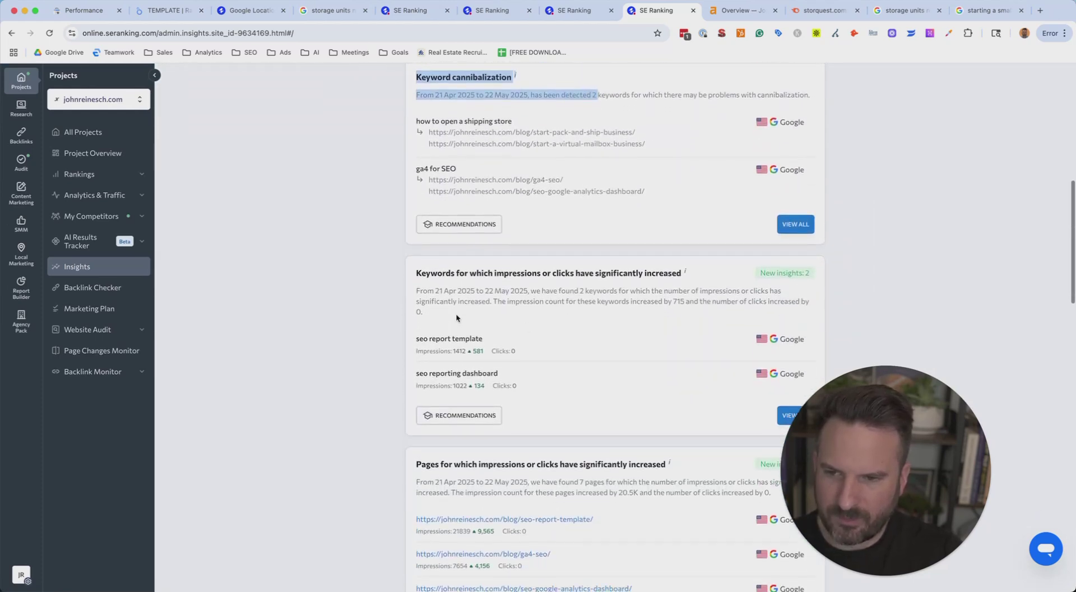
scroll(443, 291, down, 1)
drag(416, 193, 387, 222)
click(388, 222)
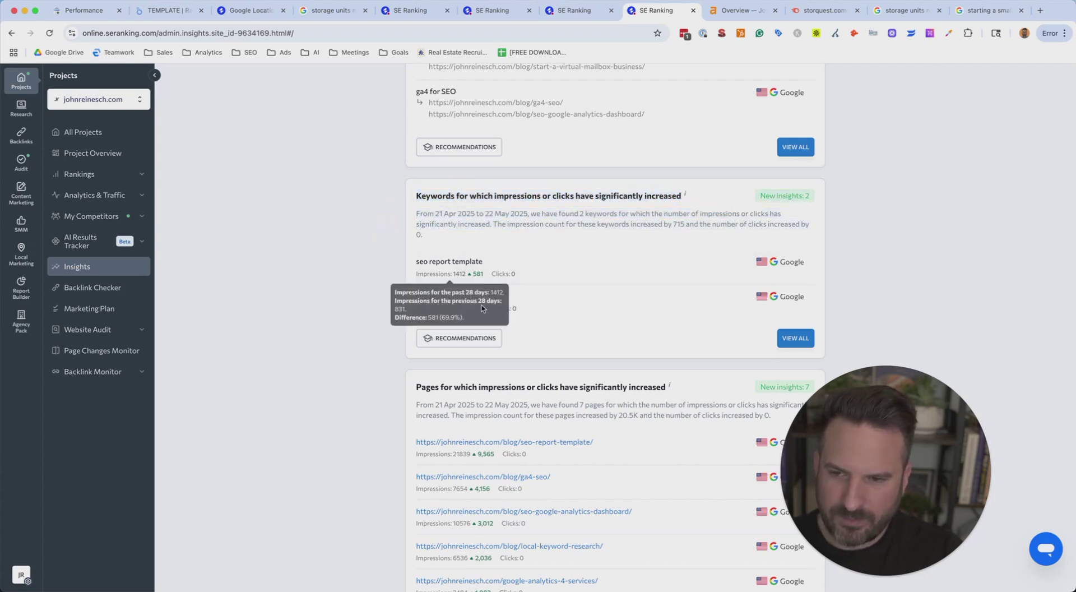
mouse_move(487, 299)
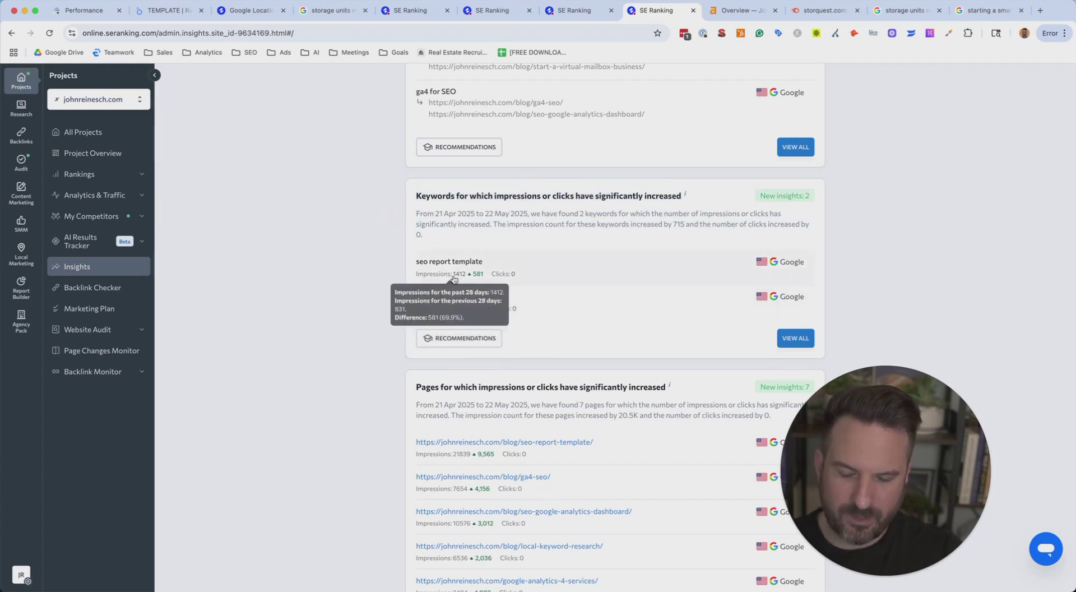
Review the remaining insights on page impression increases and decreases, snippet changes and competitors who jumped to the Top 10
scroll(339, 374, down, 5)
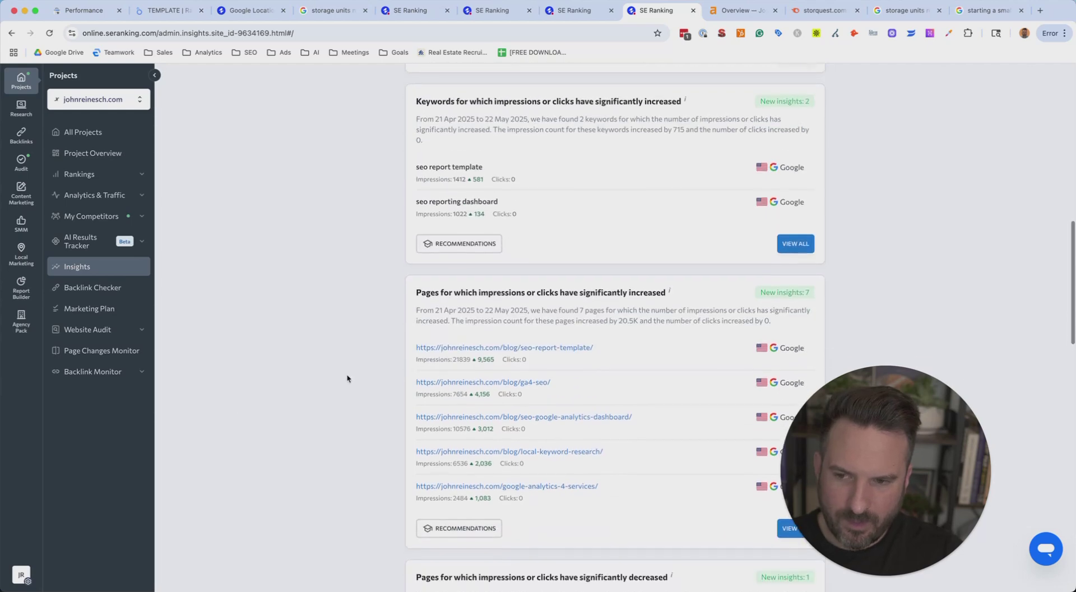
scroll(353, 290, down, 6)
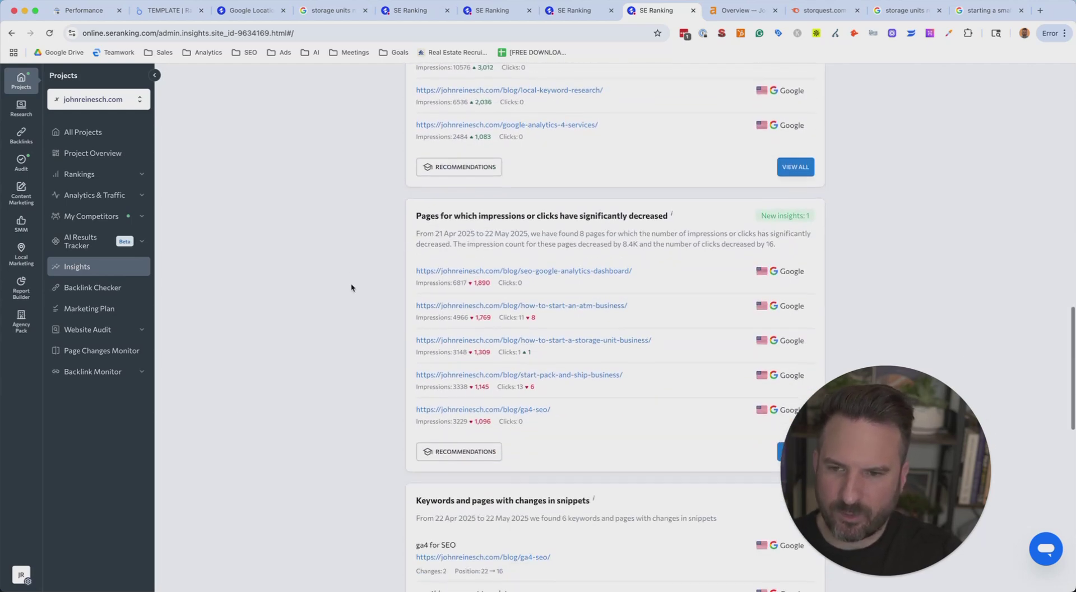
scroll(353, 303, down, 6)
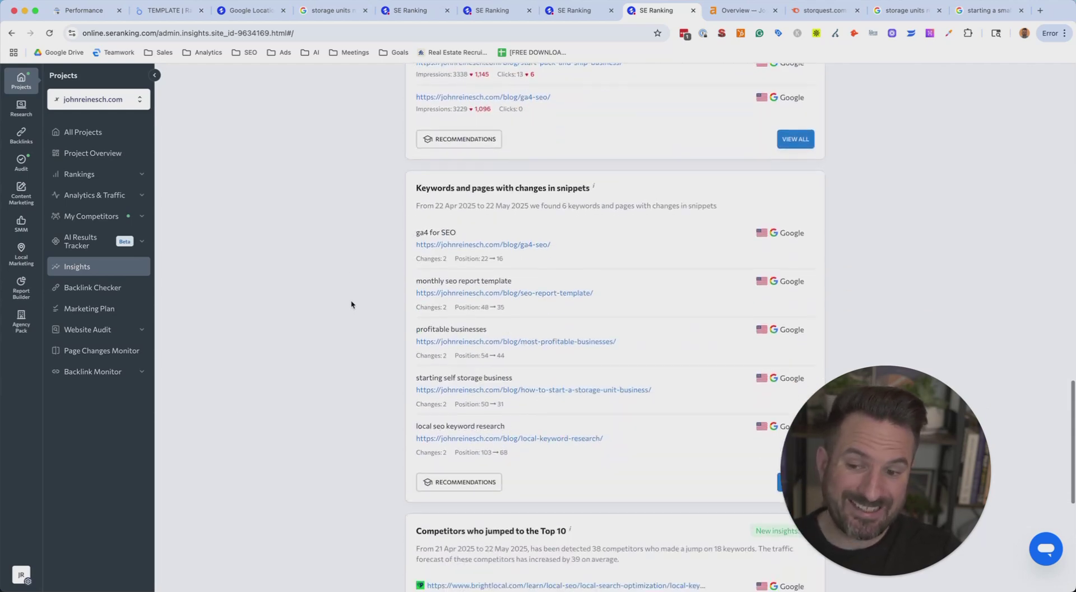
scroll(489, 282, down, 3)
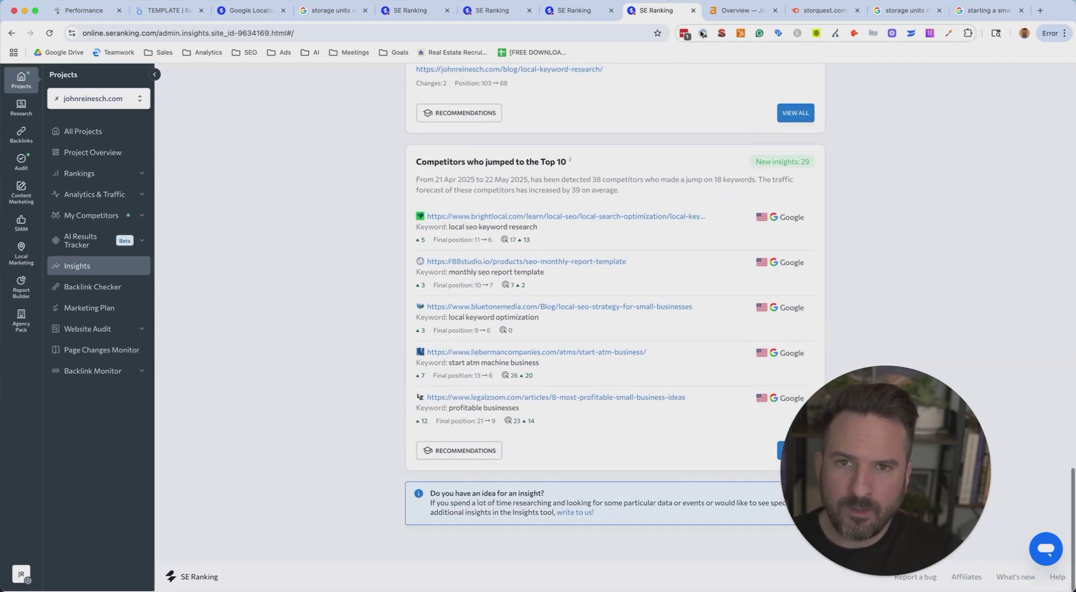
Switch to the Ahrefs Rank Tracker overview
click(742, 10)
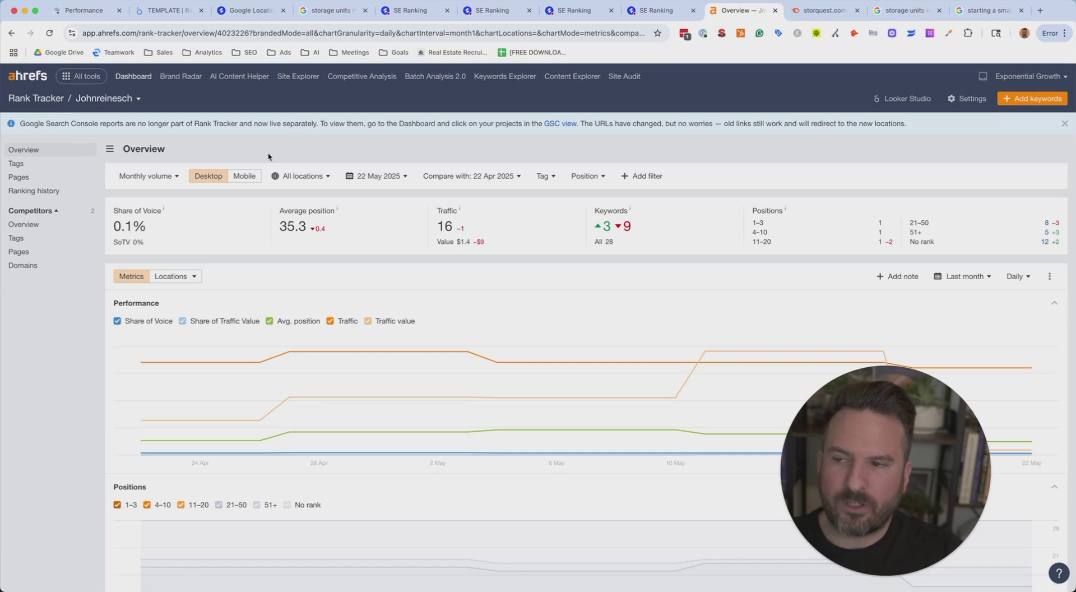
Check the form for adding keywords to track and return to the Rank Tracker overview
click(1017, 100)
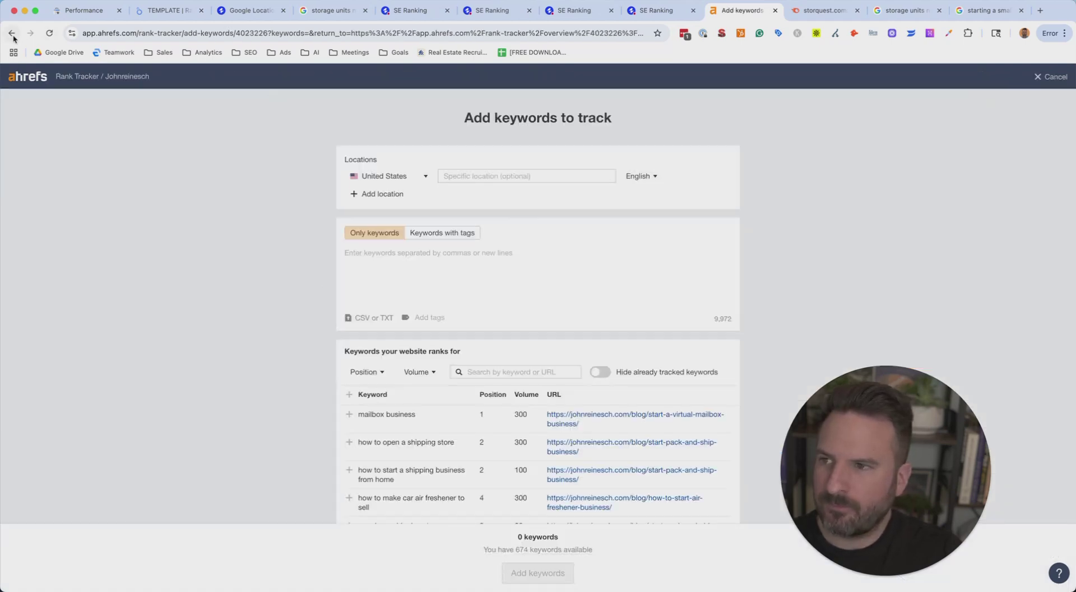
click(12, 34)
Examine the positions and SERP features charts and the table of tracked keywords in the Rank Tracker overview
scroll(432, 302, down, 10)
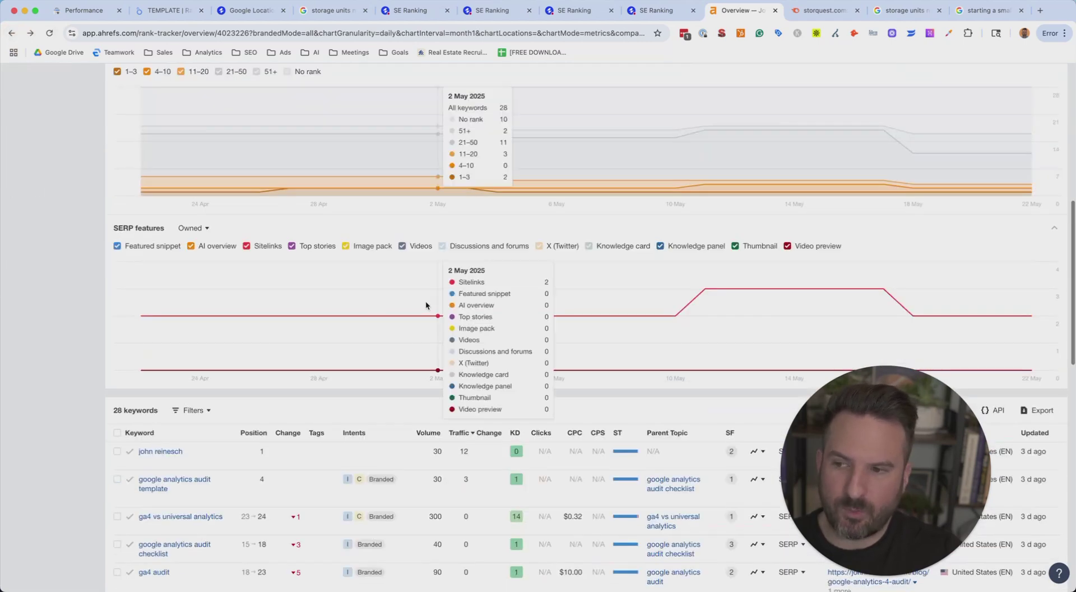
scroll(598, 154, up, 1)
scroll(336, 255, down, 3)
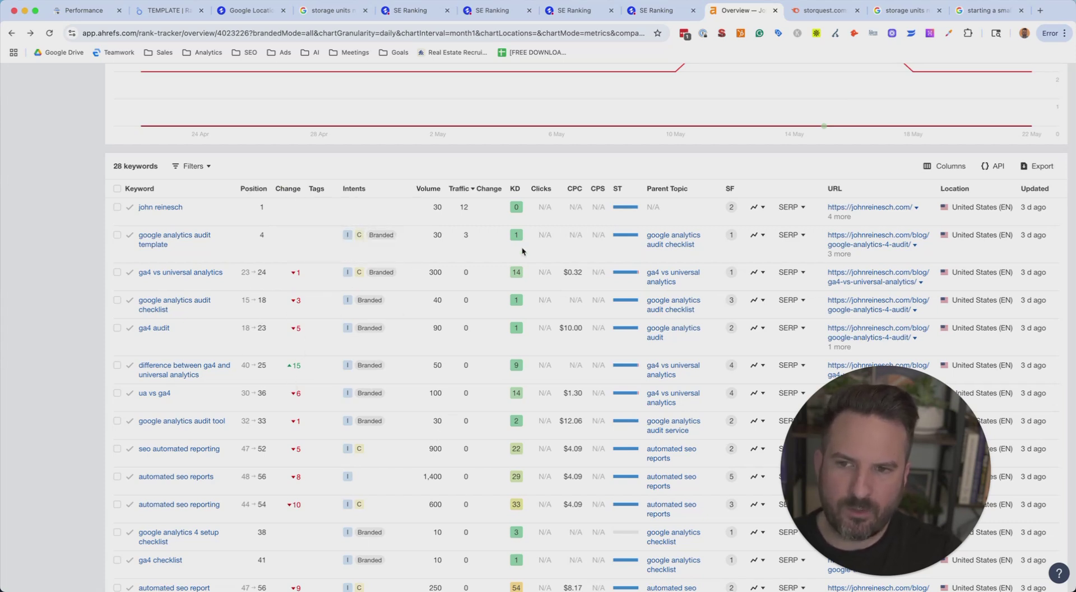
scroll(619, 418, down, 1)
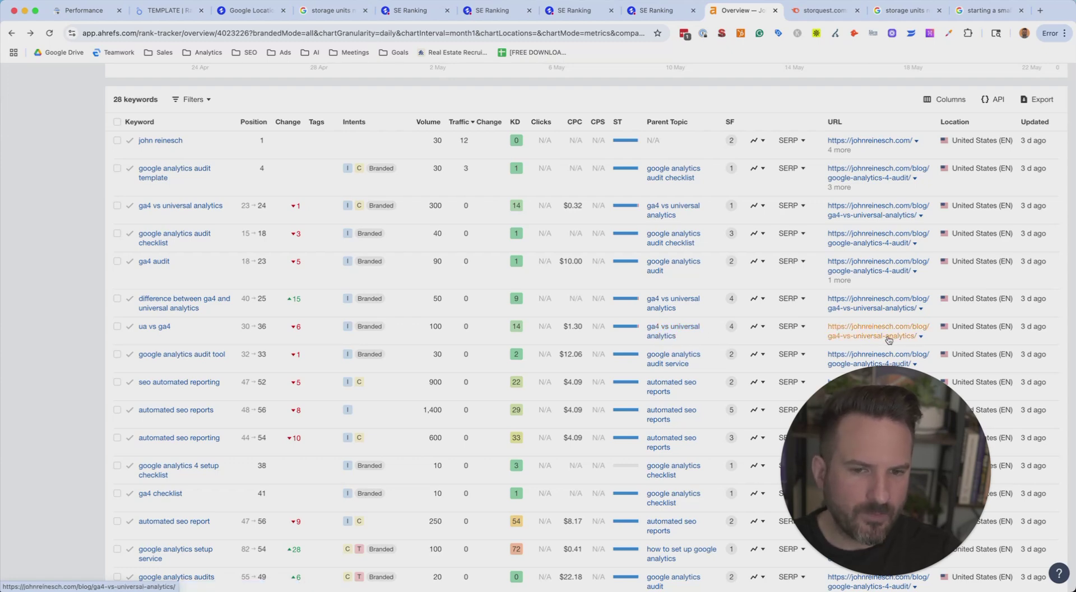
Open the SERP overview for "ua vs ga4", compare the 20 Apr and 18 May 2025 results, and close it
click(791, 331)
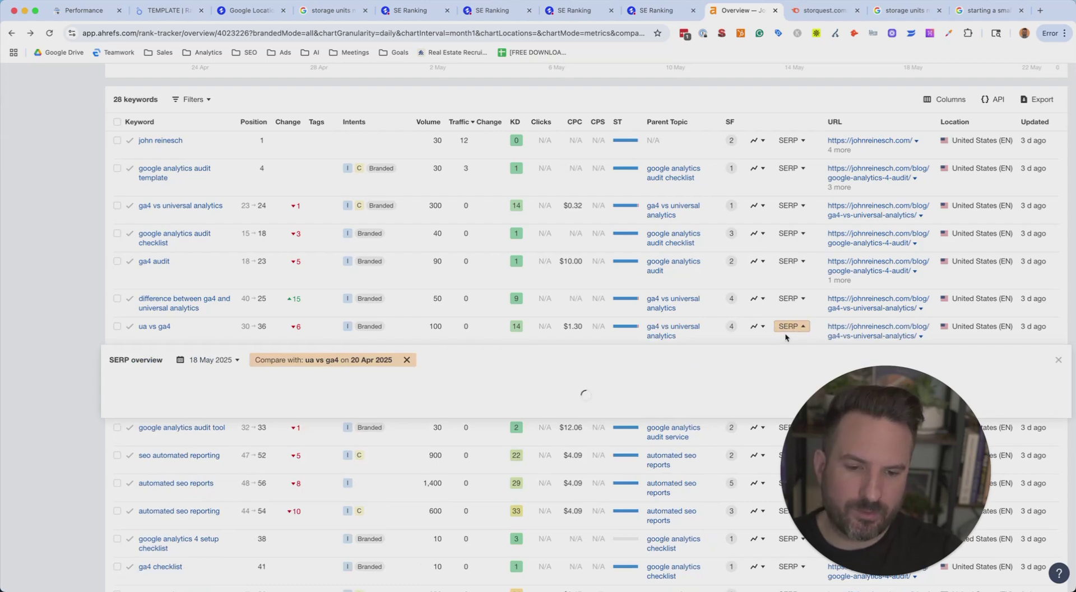
scroll(535, 403, down, 4)
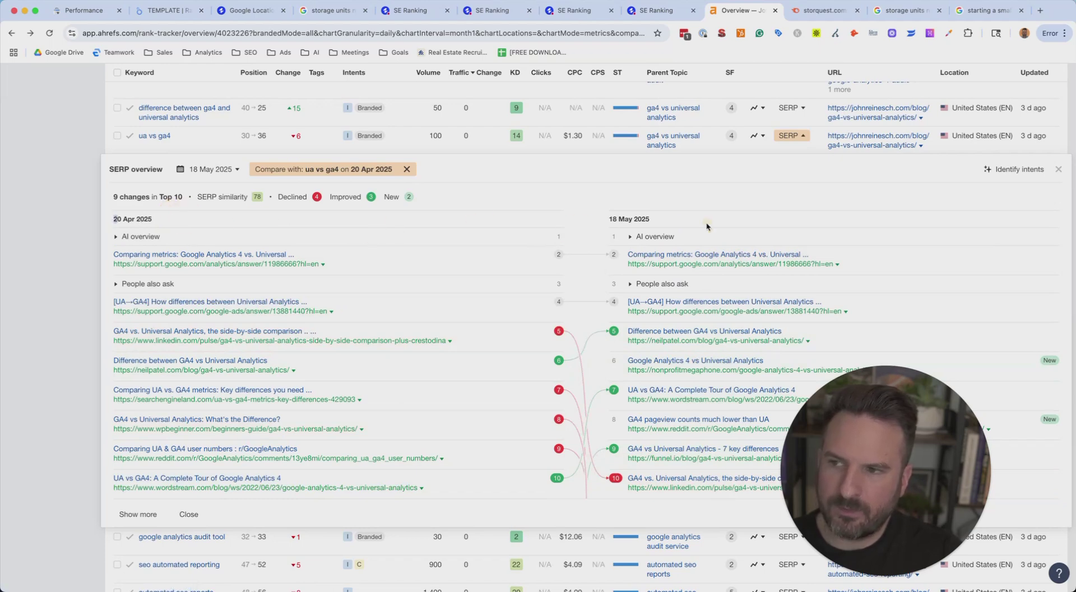
drag(609, 218, 644, 219)
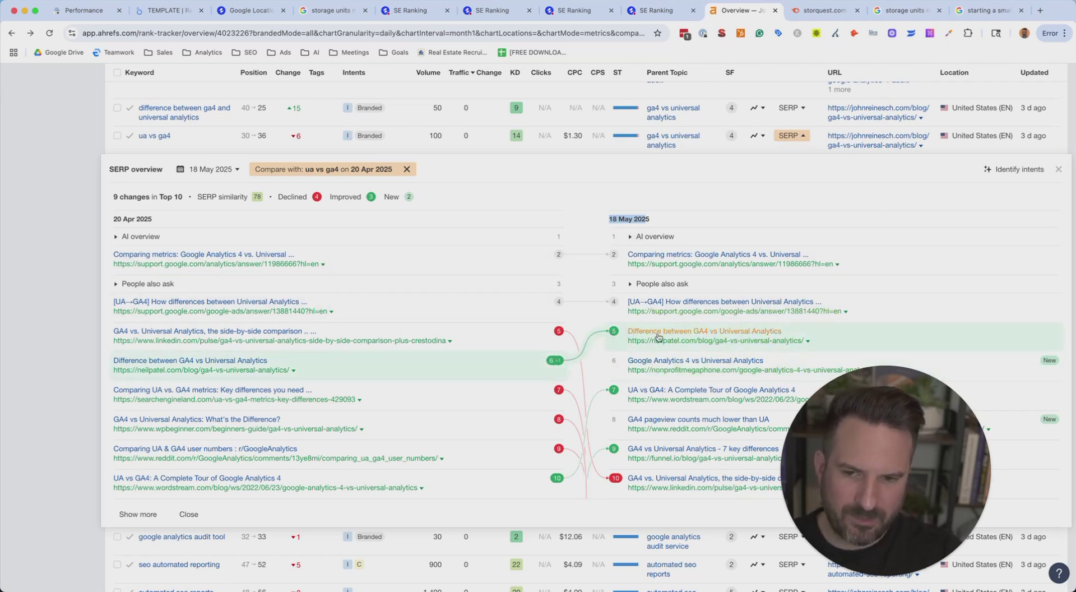
click(1057, 169)
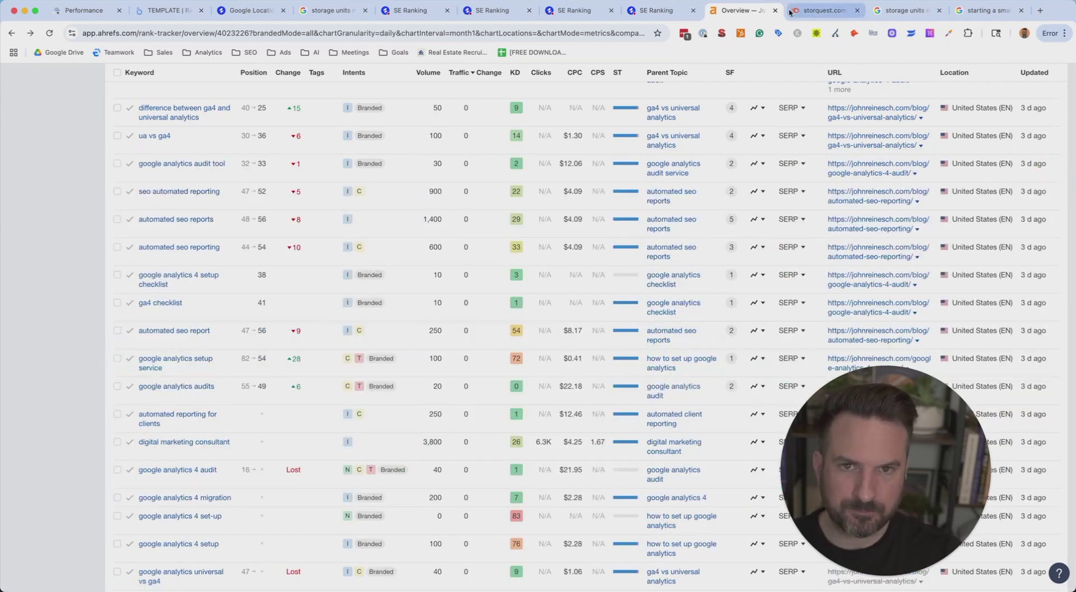
Switch to Semrush Position Tracking for storquest.com and view the visibility trend for Boynton Beach, Florida
click(818, 17)
scroll(353, 257, up, 3)
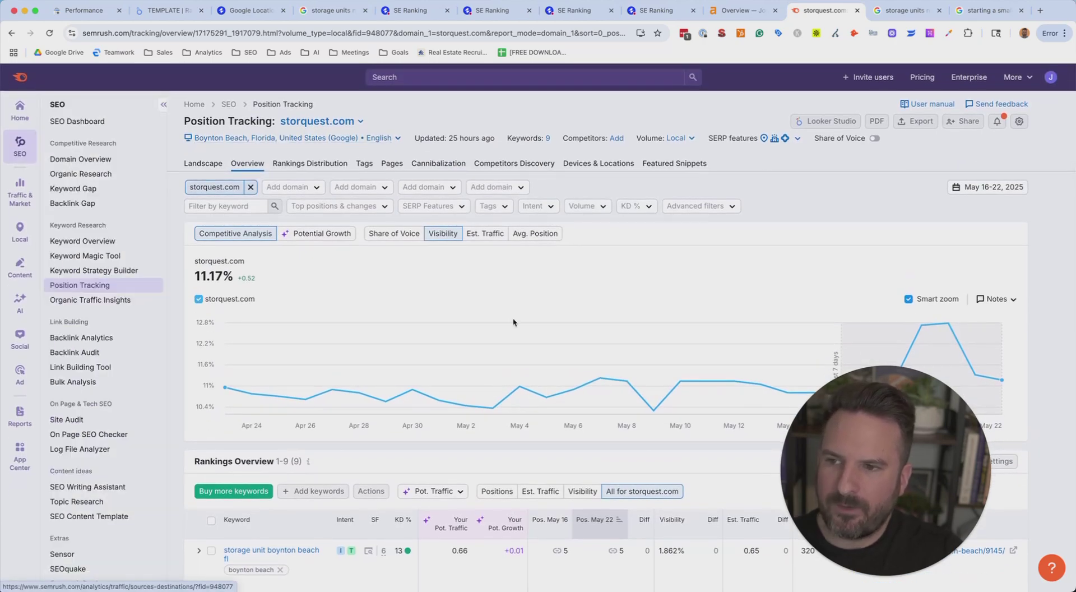
scroll(516, 348, down, 1)
scroll(414, 247, down, 1)
scroll(367, 219, up, 3)
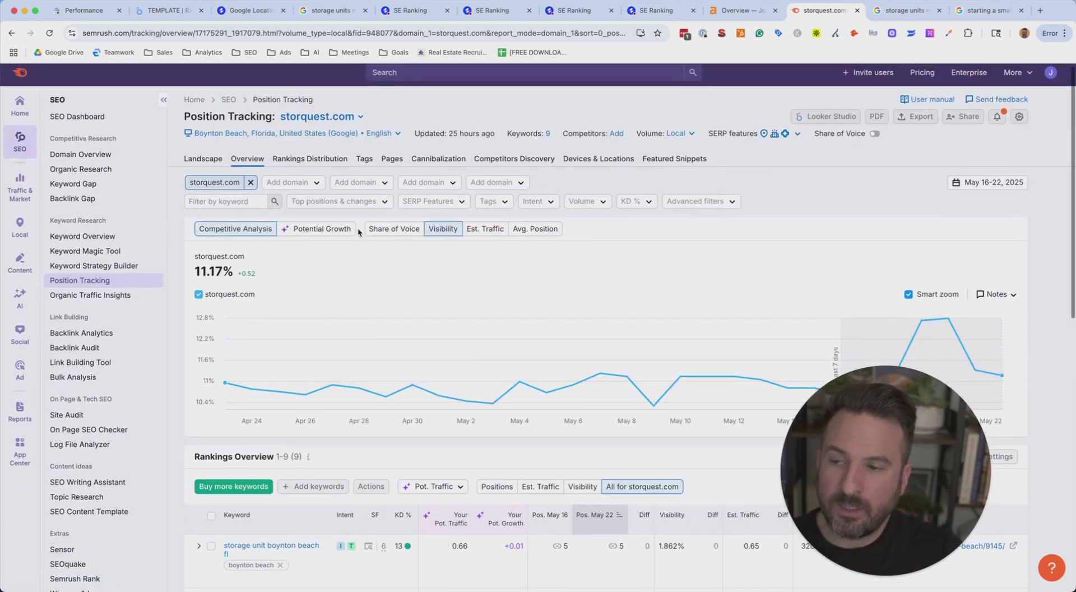
Compare the May 16 and May 22 keyword positions in the Rankings Overview table and return to the visibility chart
scroll(276, 291, down, 8)
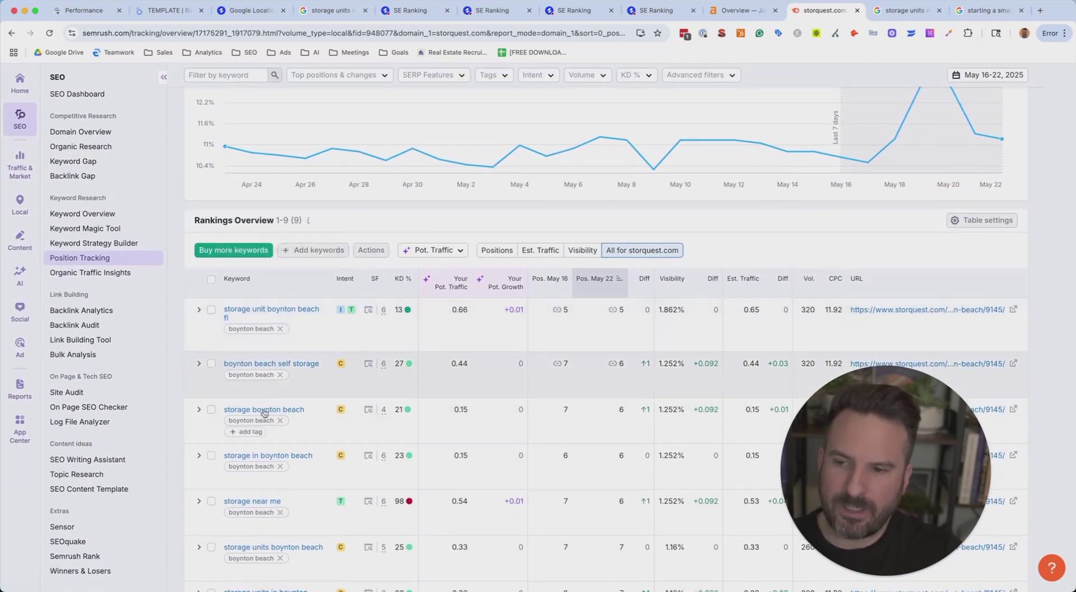
scroll(250, 560, down, 2)
scroll(250, 577, down, 1)
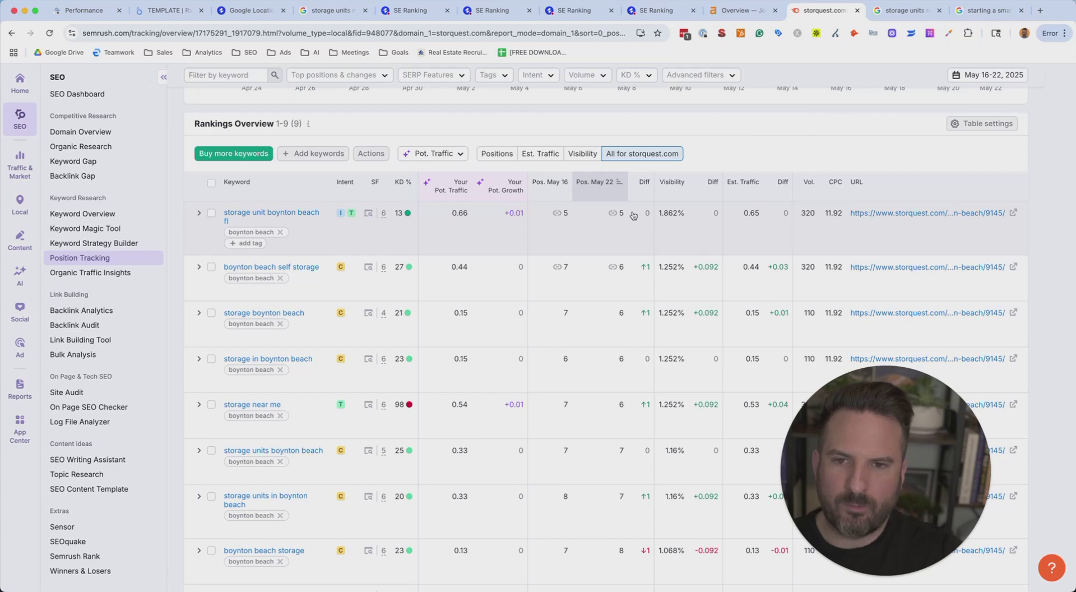
scroll(546, 345, up, 3)
scroll(458, 331, up, 3)
scroll(425, 313, down, 3)
scroll(381, 300, up, 3)
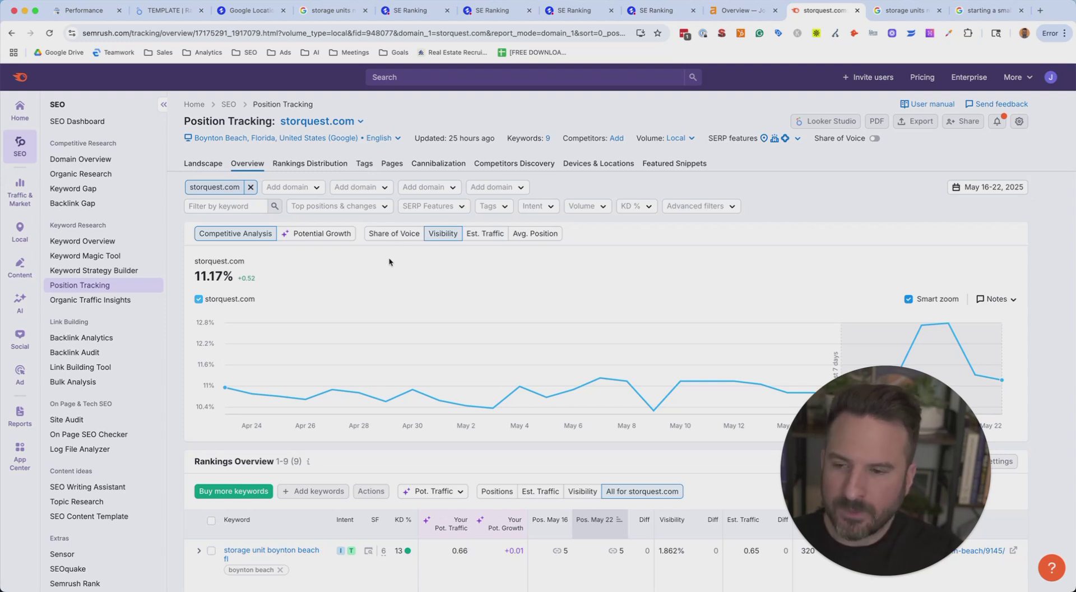
scroll(504, 364, down, 3)
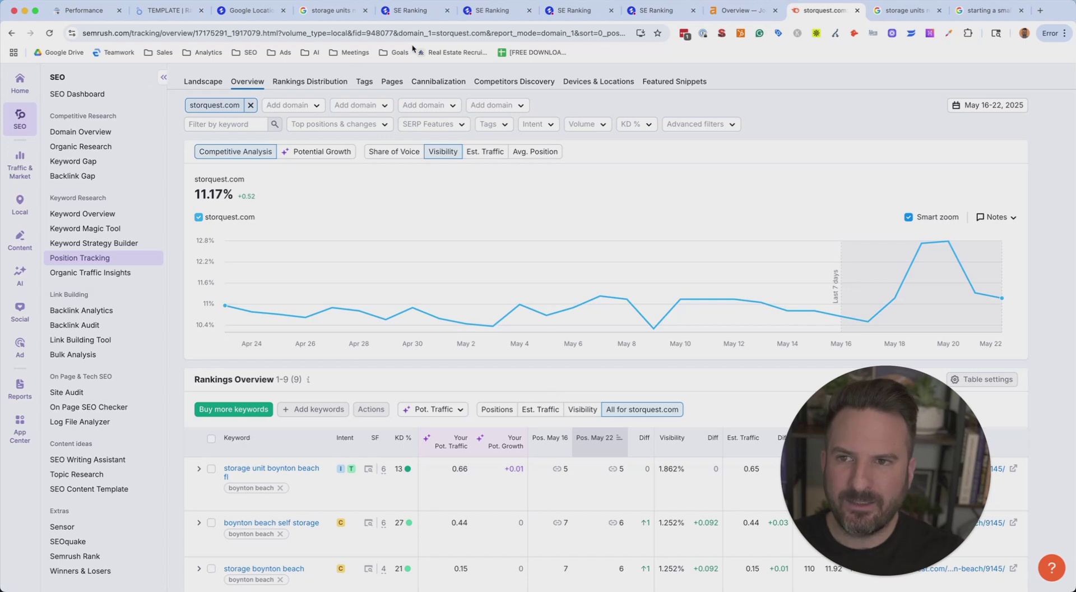
Revisit SE Ranking's detailed rankings, switch to the Search Console performance report, and look through its list of queries
click(495, 12)
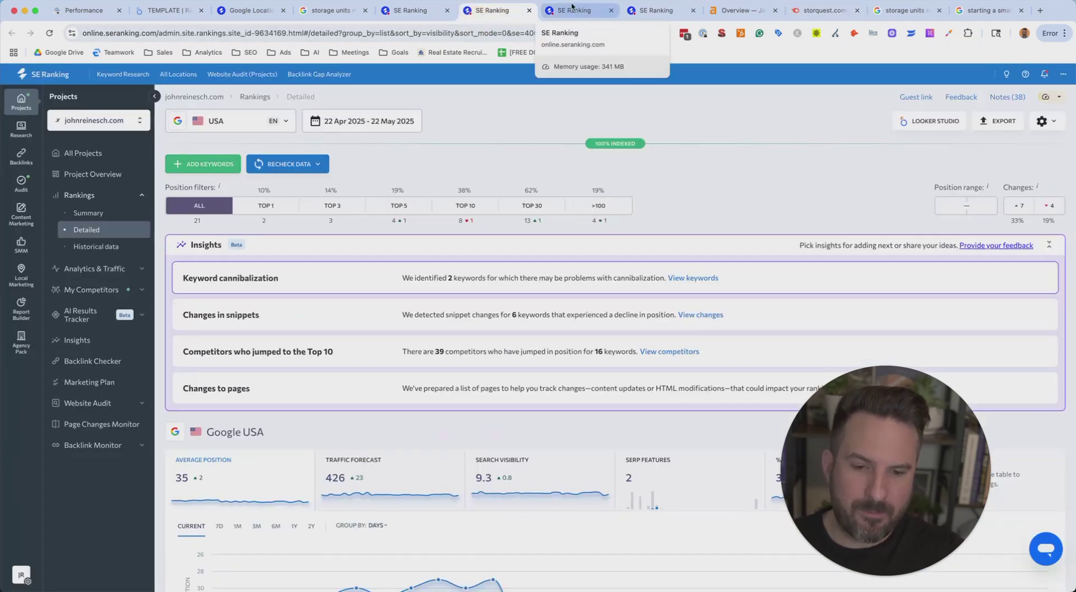
click(68, 12)
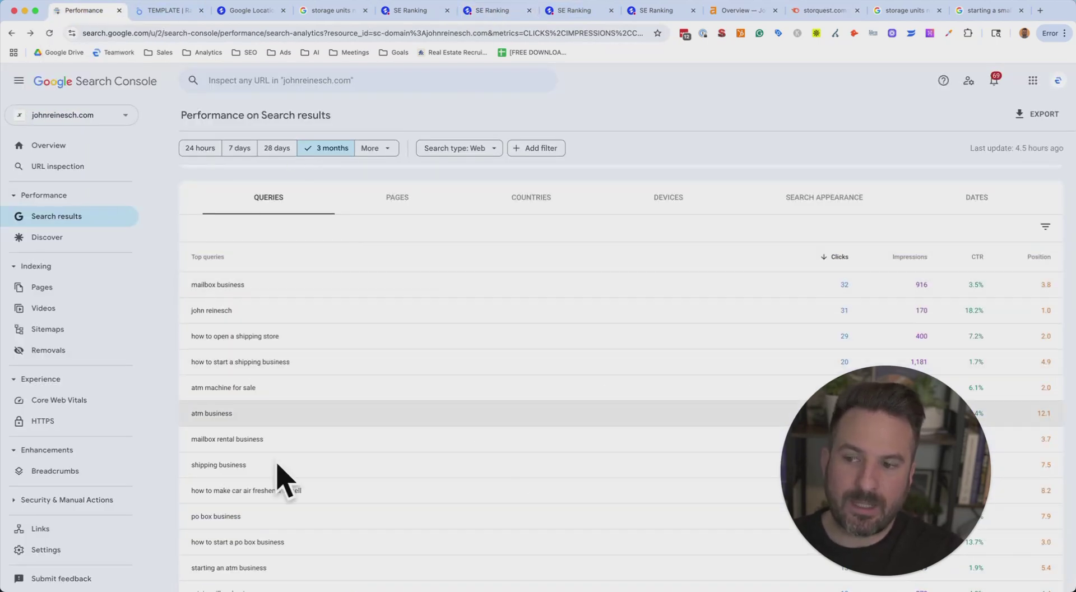
scroll(493, 284, down, 10)
scroll(547, 270, down, 5)
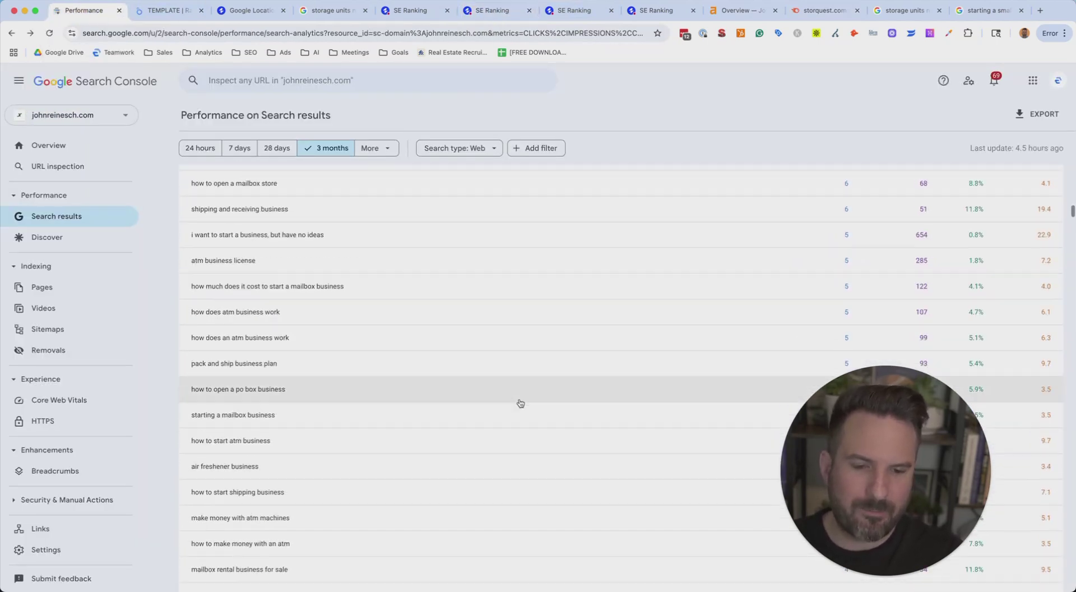
scroll(603, 401, down, 15)
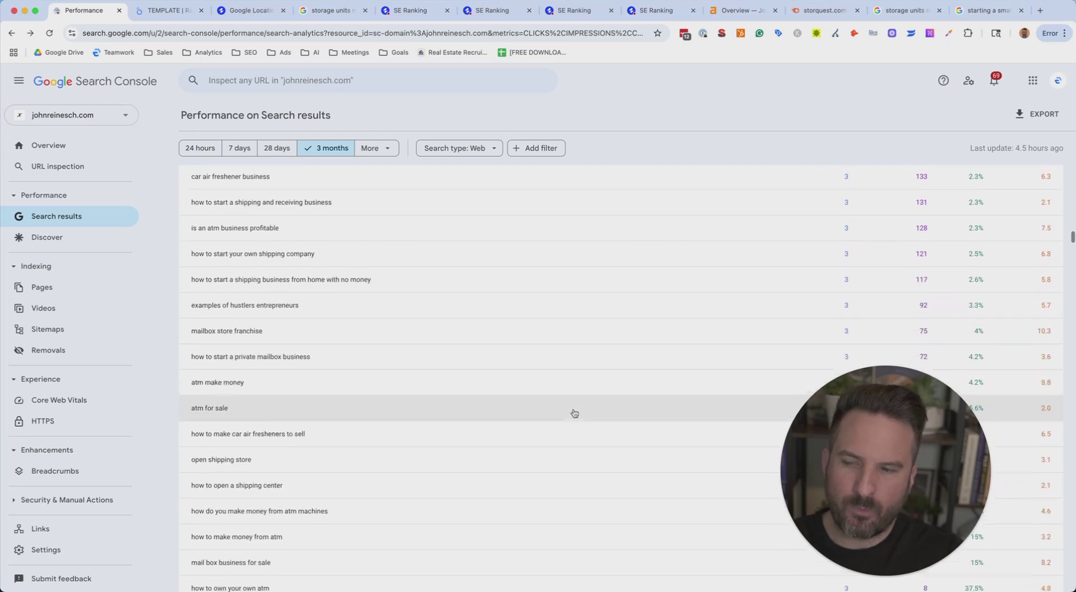
Revisit SE Ranking's summary, switch to the Looker Studio rank tracker report, and inspect its Target Keyword Performance table in edit mode
click(417, 11)
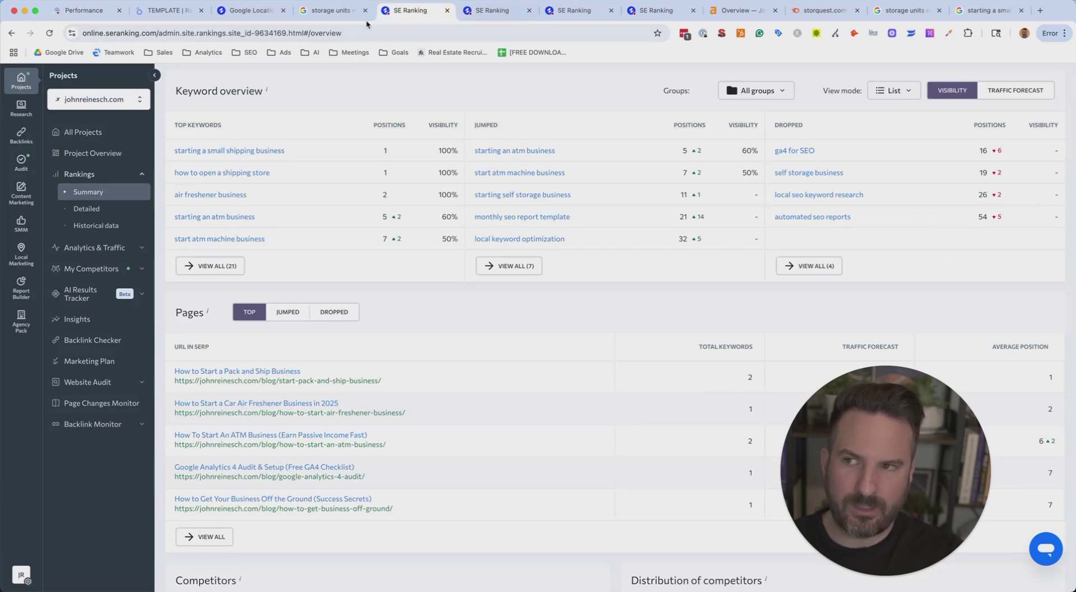
click(168, 11)
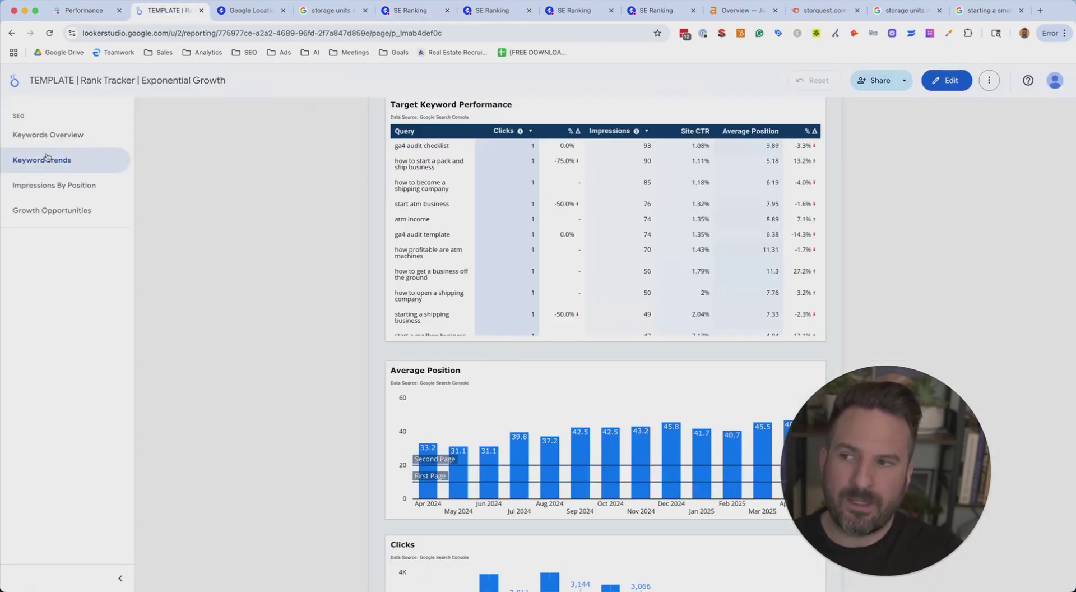
click(946, 80)
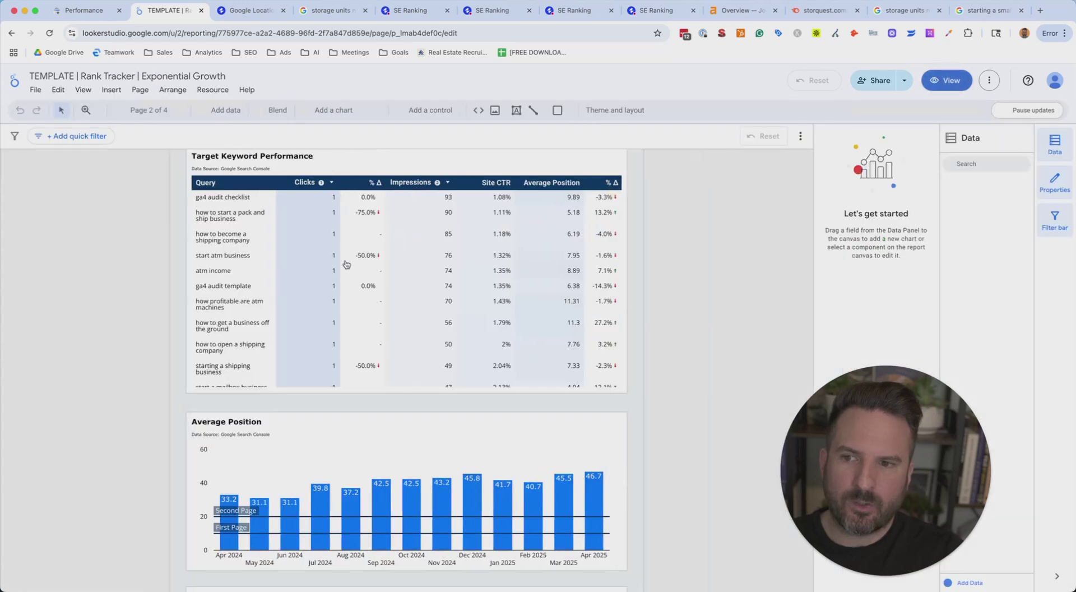
click(401, 211)
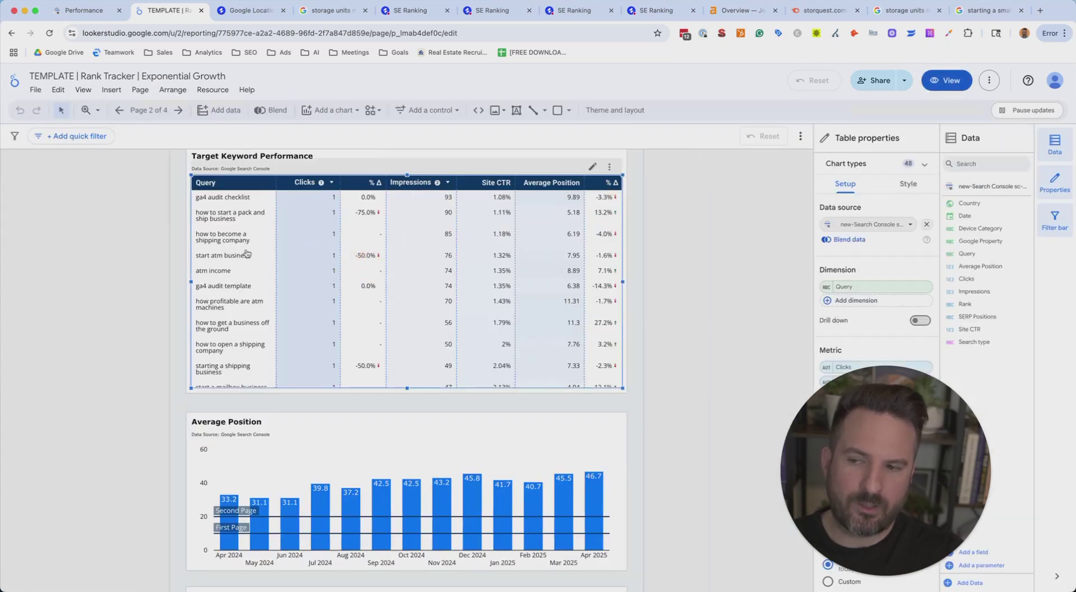
scroll(506, 346, down, 15)
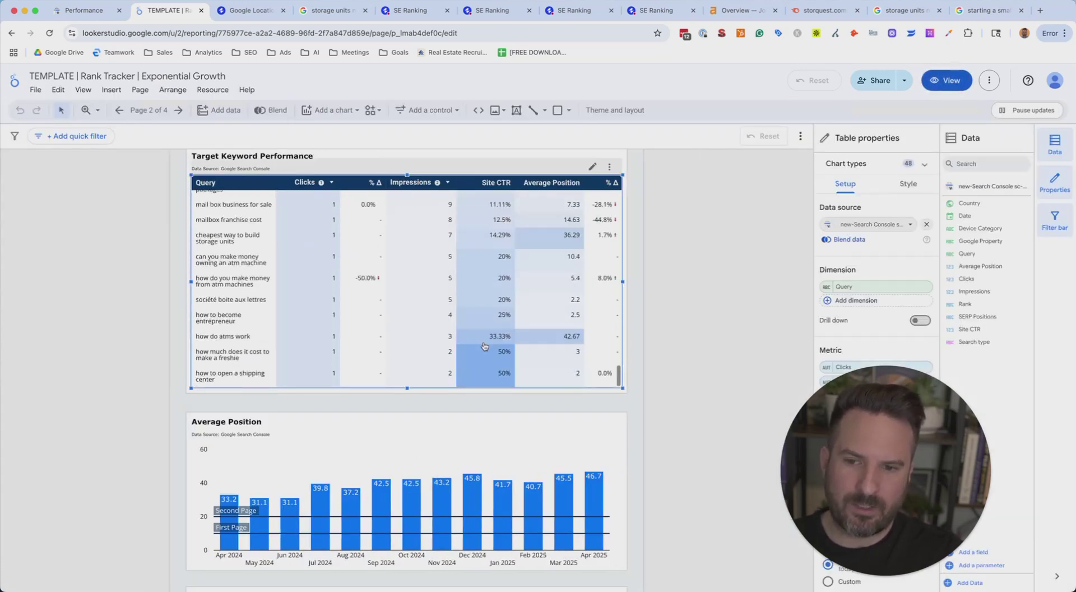
scroll(477, 327, up, 15)
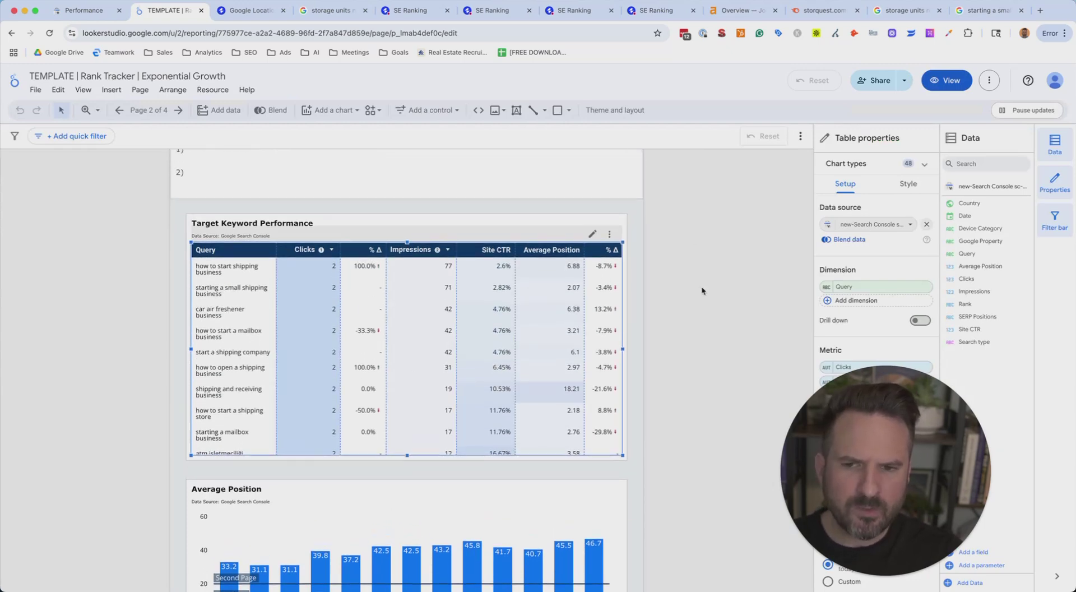
Return the Looker Studio report to view mode and review the top queries in the Target Keyword Performance table
click(947, 80)
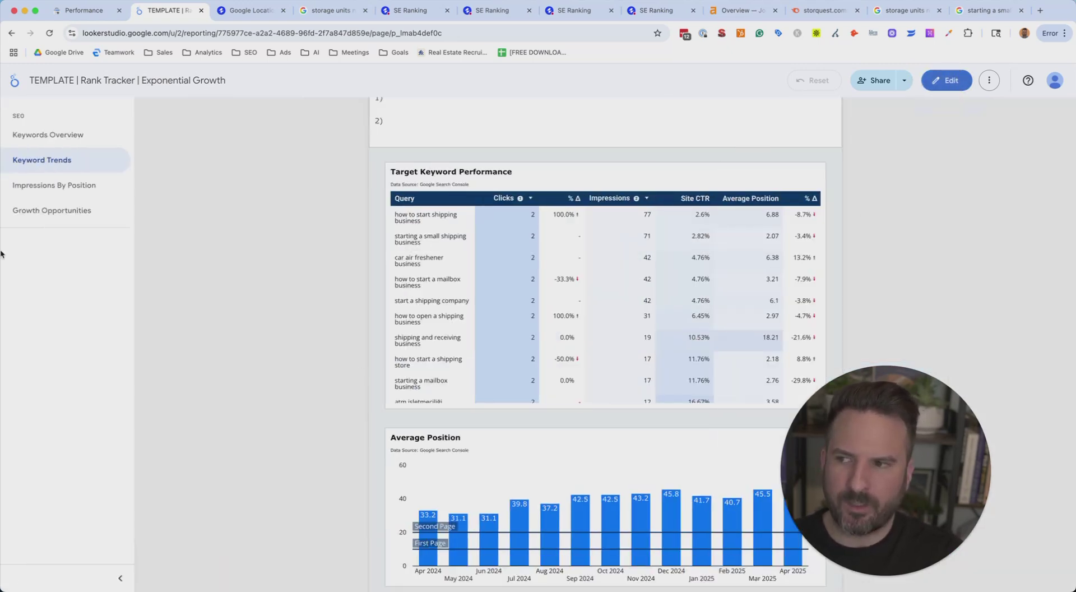
scroll(432, 327, up, 10)
scroll(321, 294, up, 3)
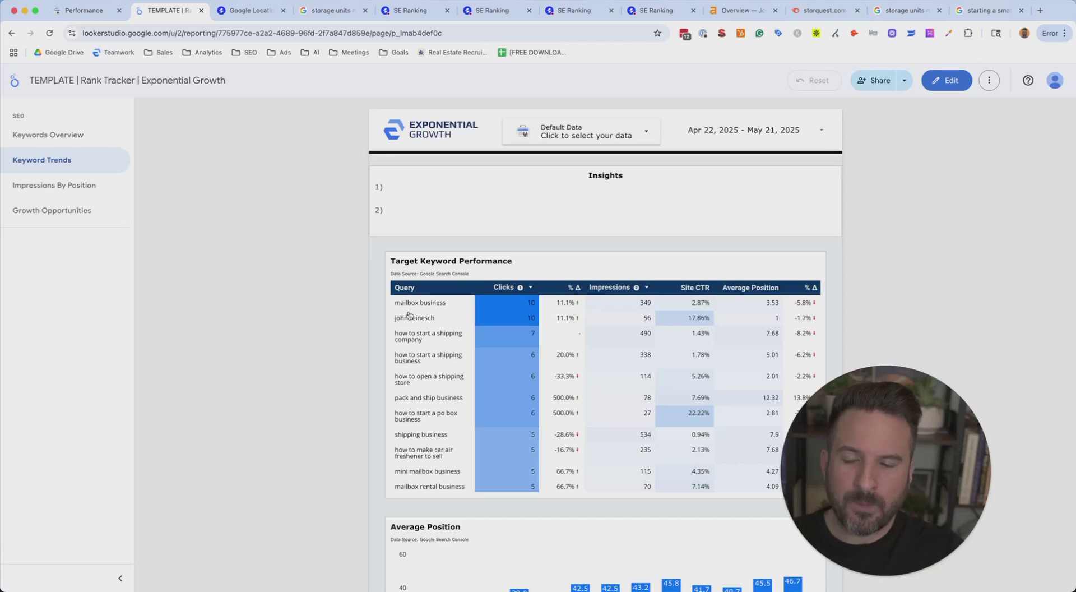